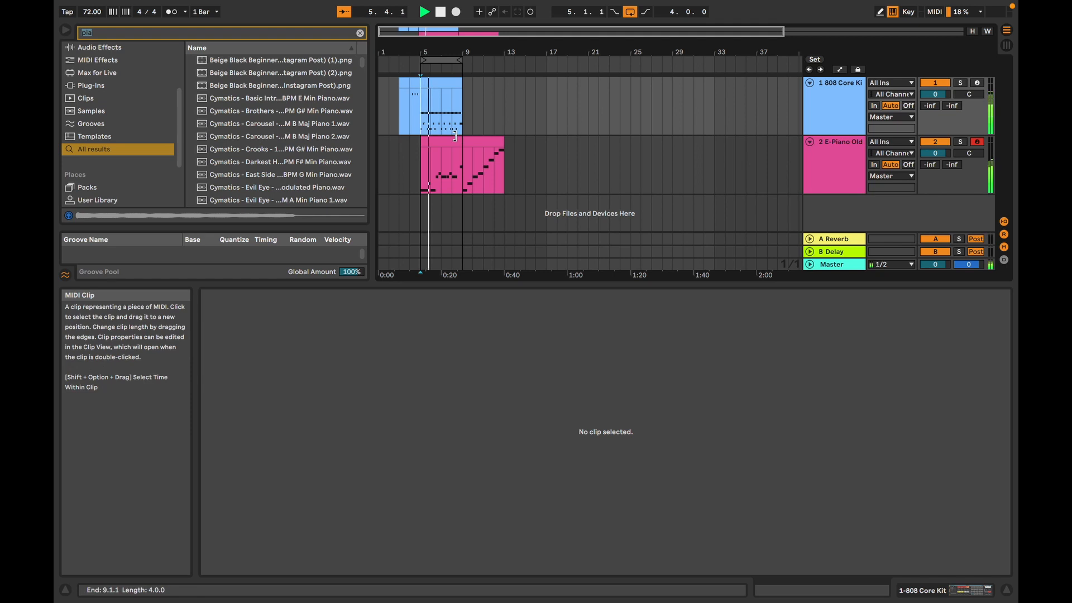
Step: Rearrange the E-Piano track's clips so the ascending scale clip starts at bar 5 and the melody clip sits at bar 13
left_click(448, 146)
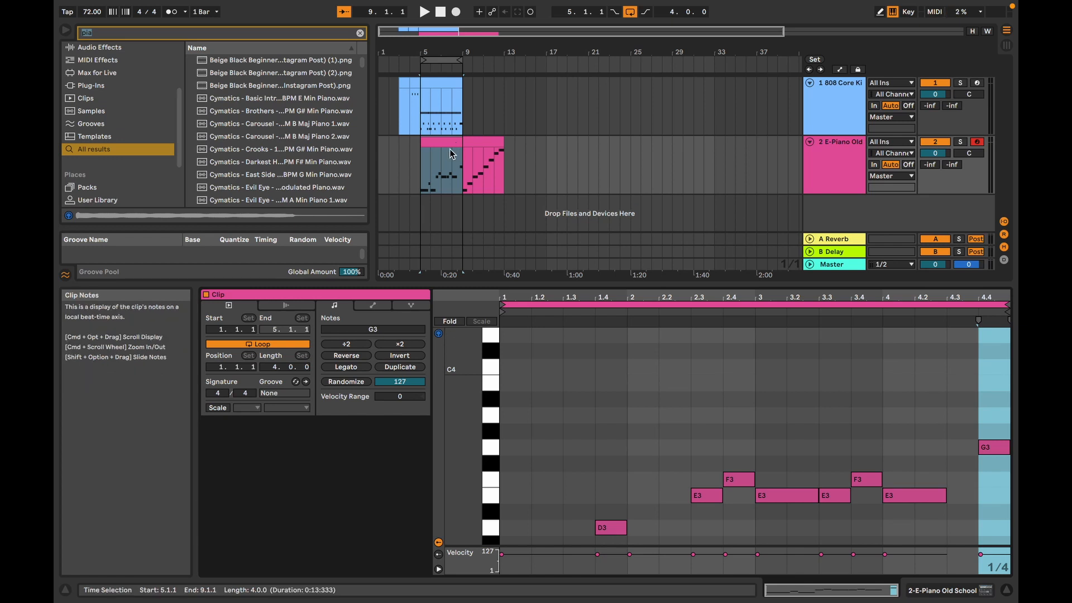
mouse_move(450, 149)
left_mouse_down()
mouse_move(542, 155)
mouse_move(448, 143)
left_mouse_up()
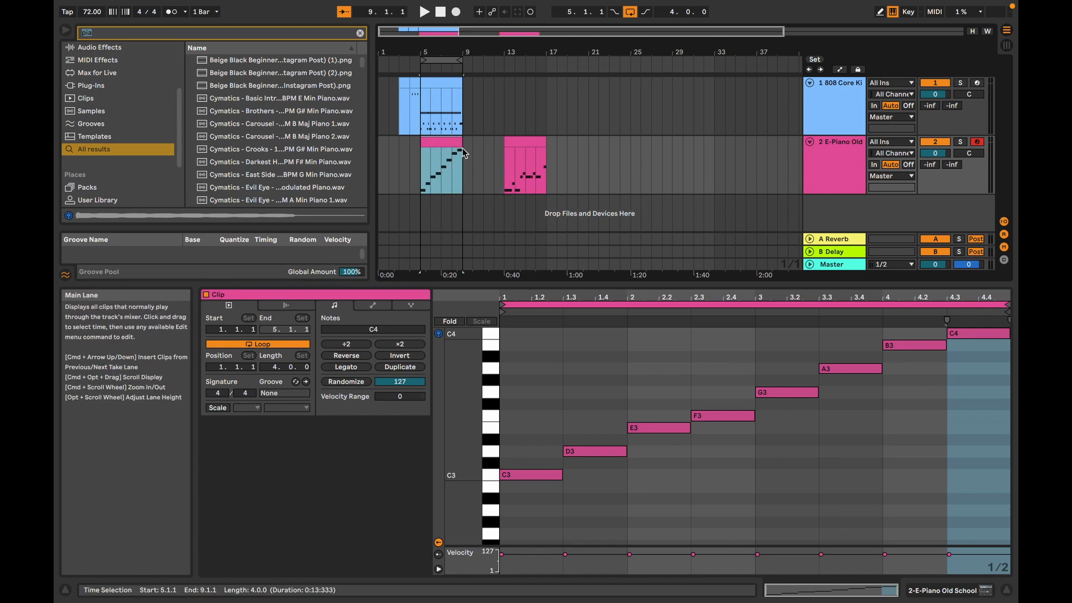
Step: Insert a new MIDI track below the E-Piano track and select it
right_click(828, 212)
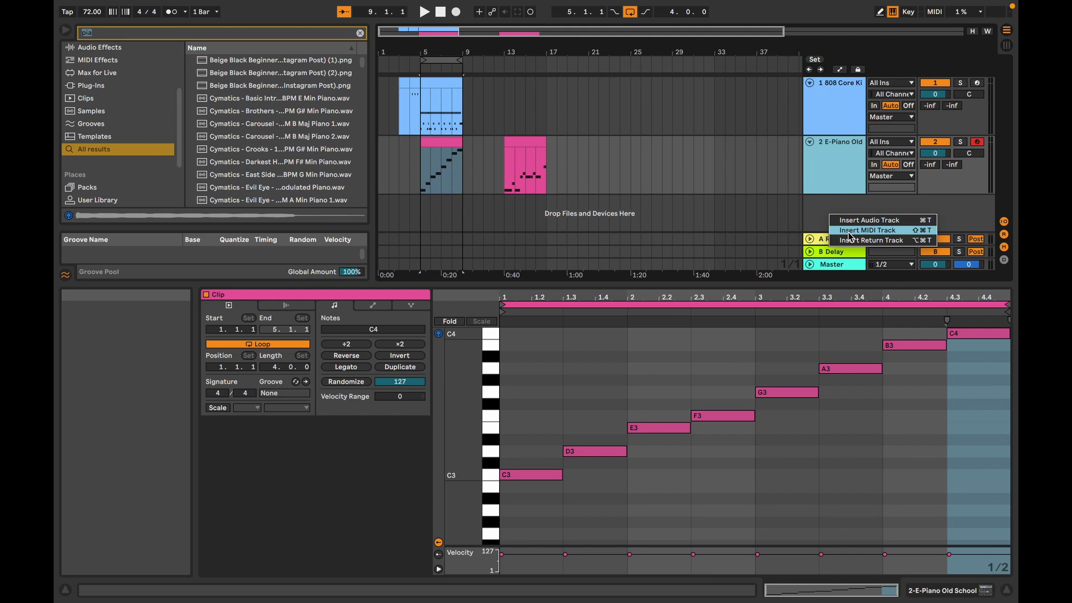
left_click(848, 231)
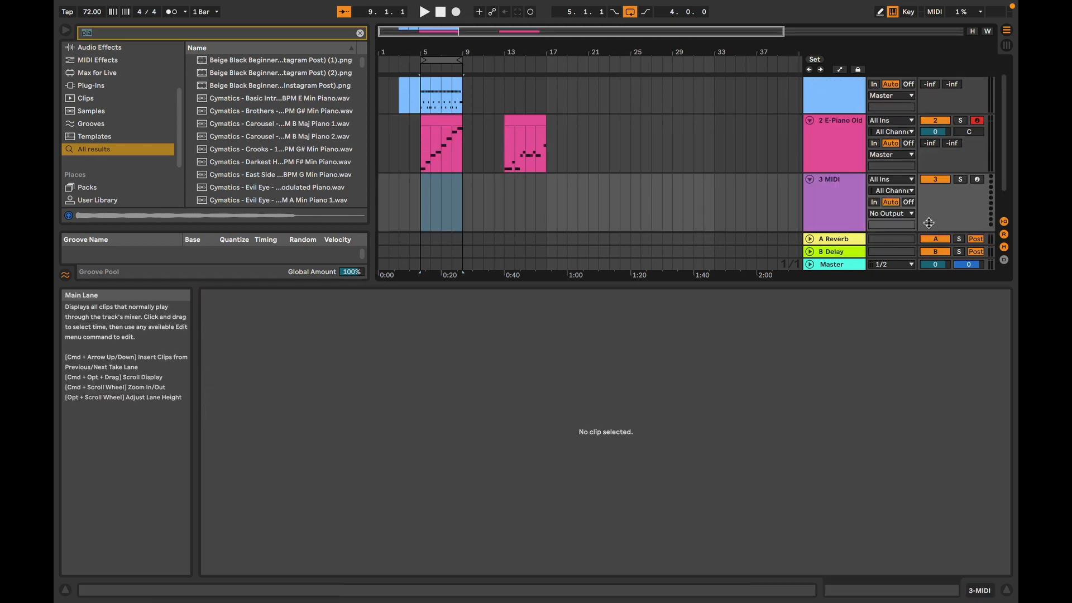
left_click(850, 211)
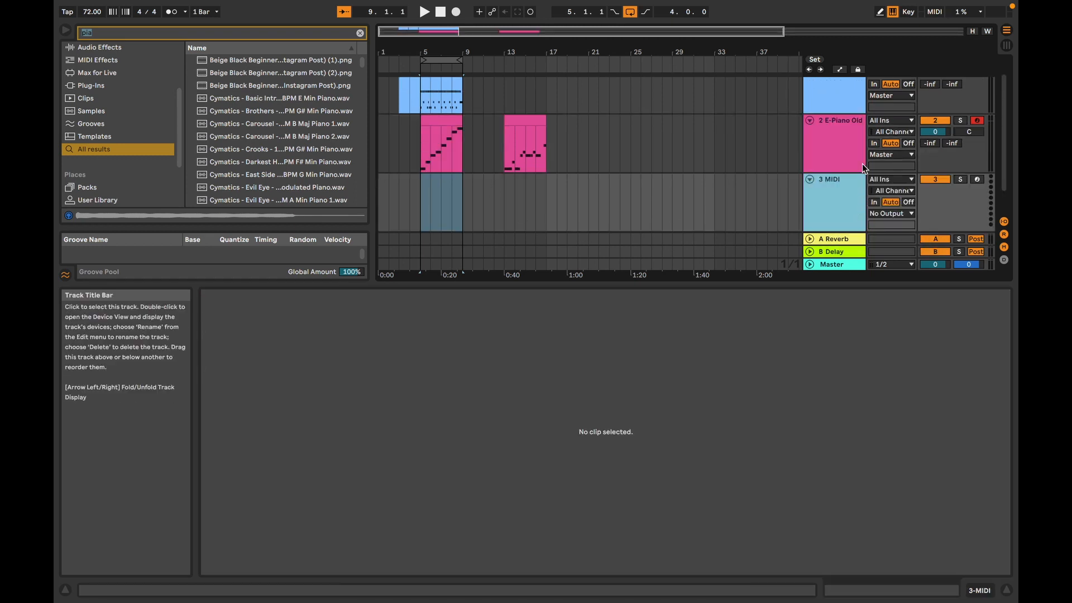
Step: Examine the notes of the ascending scale clip on the E-Piano track, including its D3 note
left_click(438, 122)
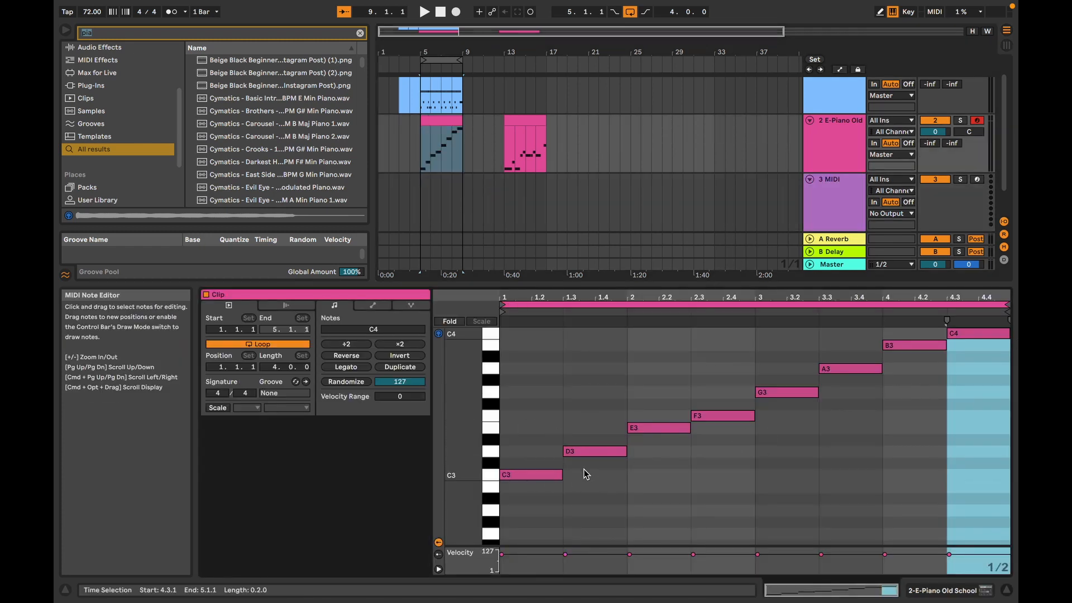
left_click(582, 452)
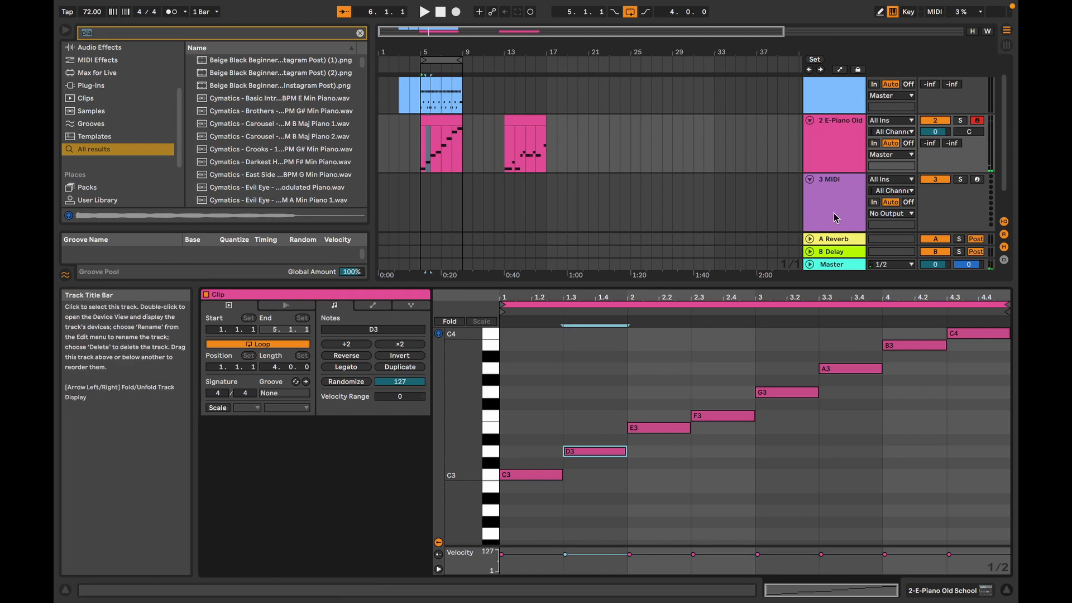
left_click(849, 205)
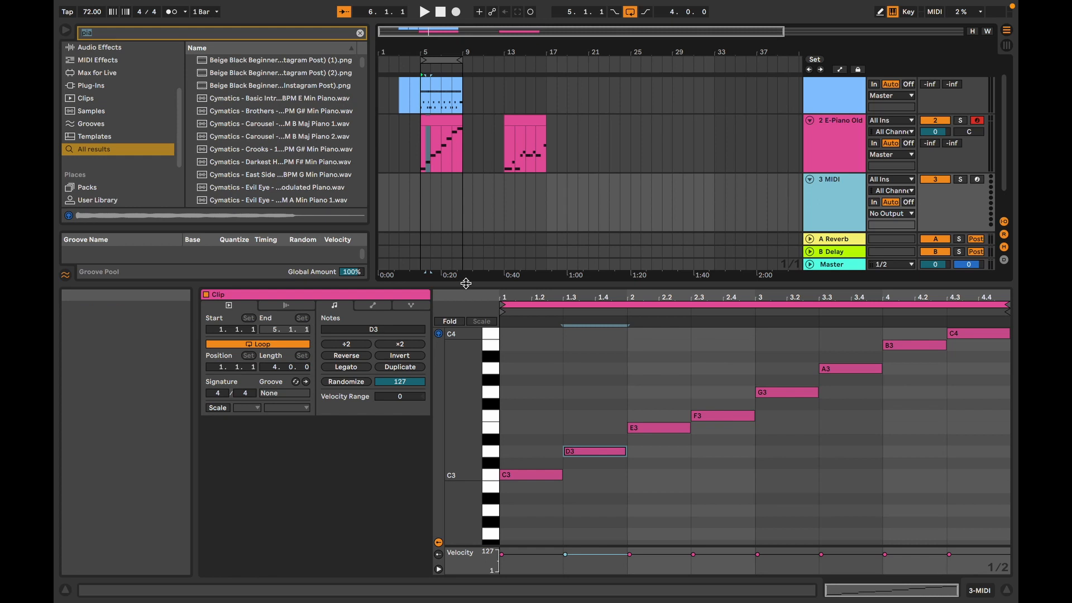
Step: Insert an empty four-bar MIDI clip on the new MIDI track, spanning bar 5 to bar 9
left_click_drag(470, 285, 471, 362)
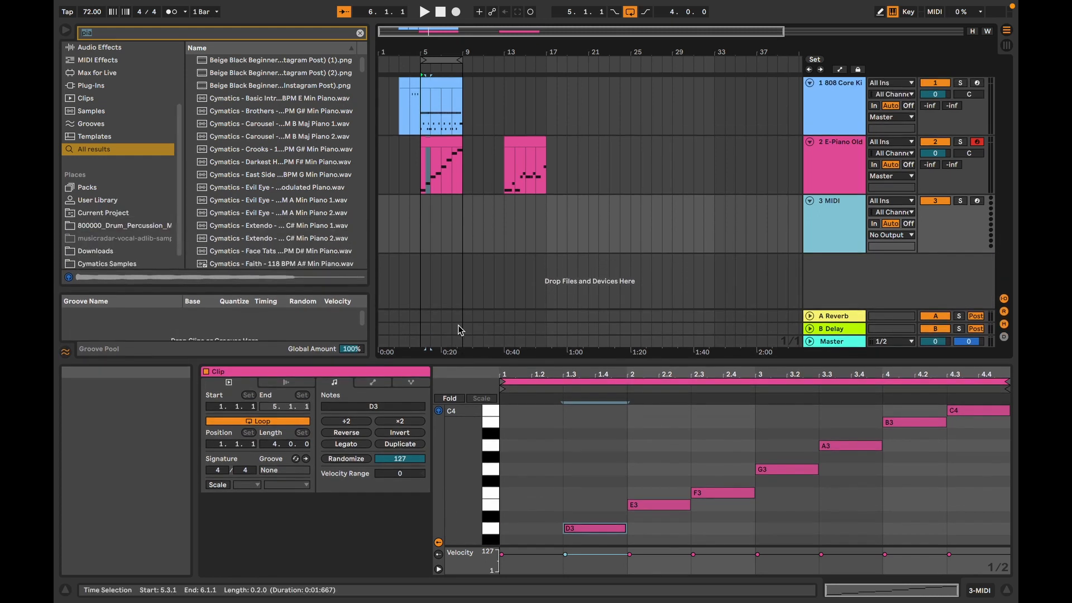
left_click_drag(427, 234, 458, 234)
right_click(457, 234)
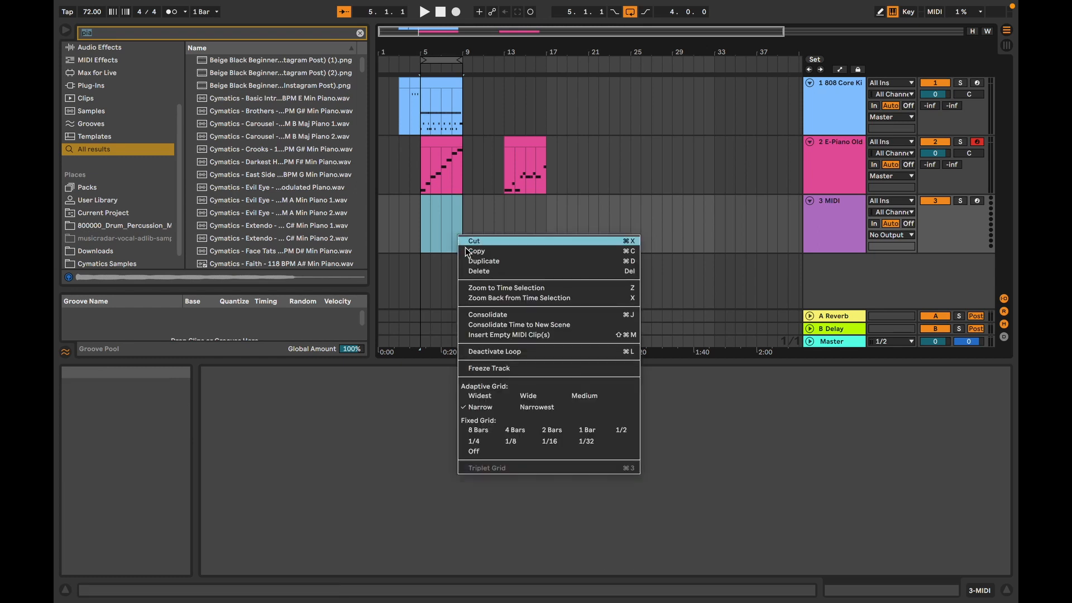
left_click(525, 333)
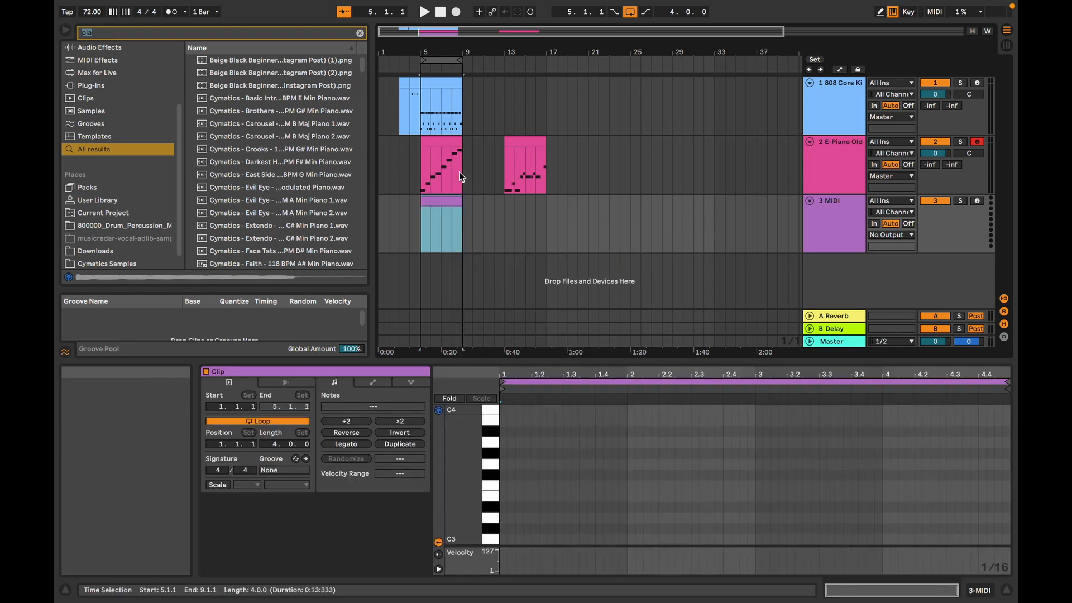
left_click(443, 143)
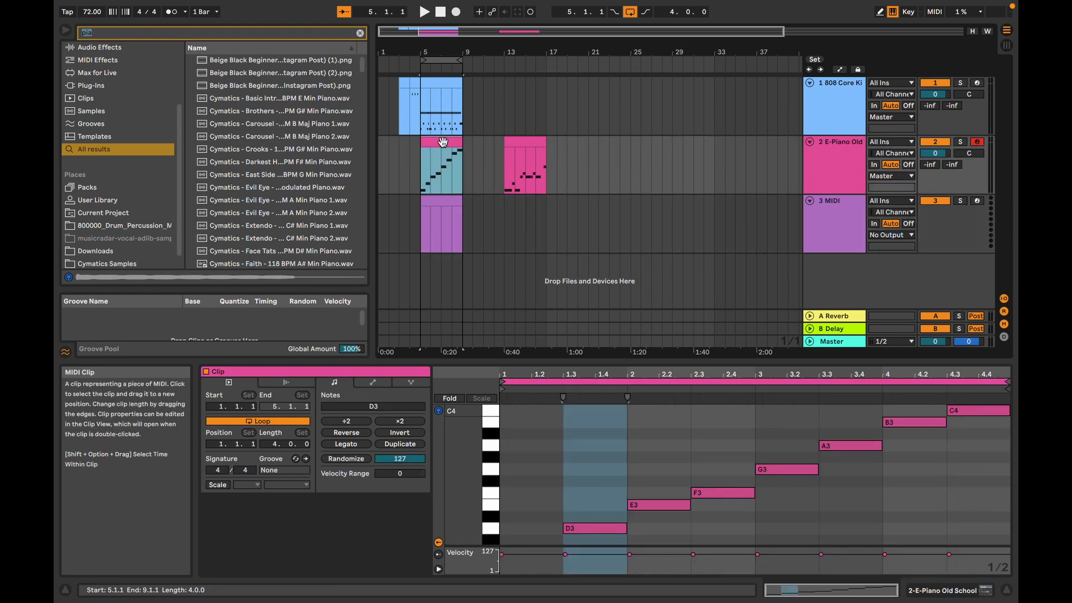
left_click(859, 215)
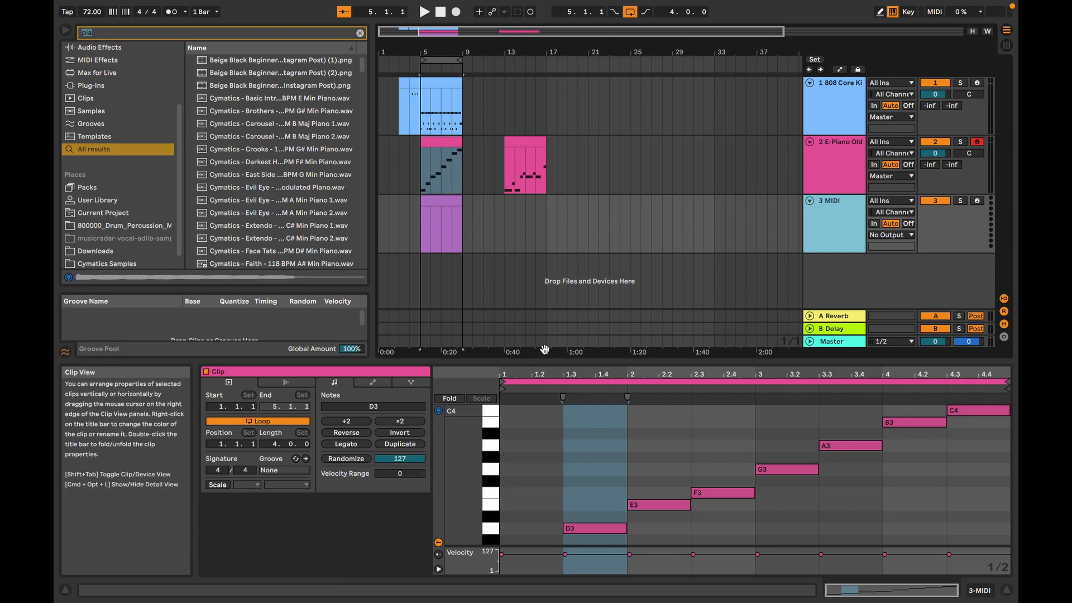
left_click_drag(545, 360, 545, 237)
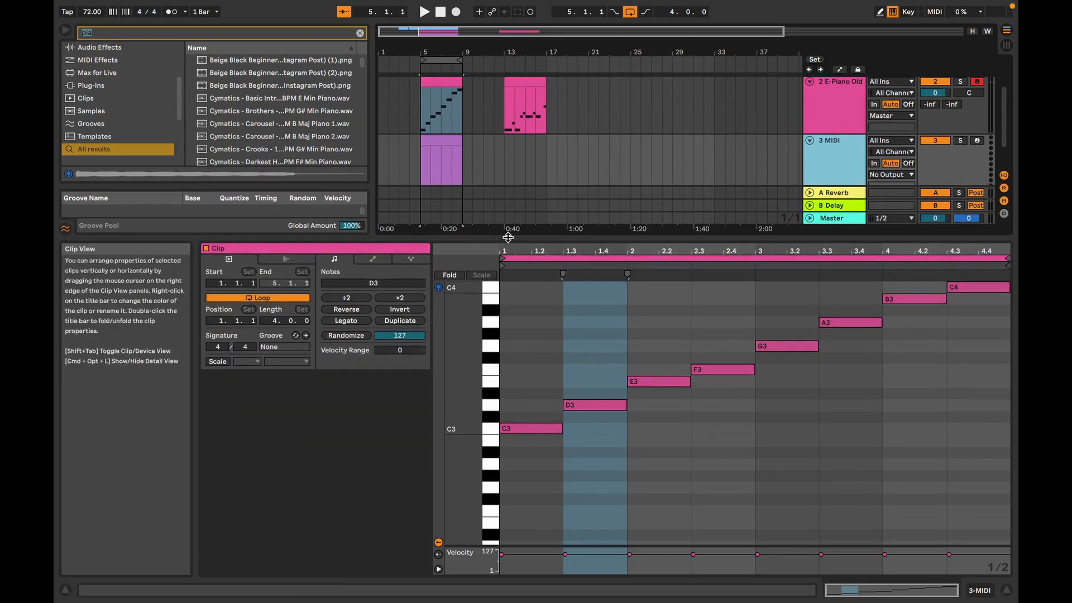
left_click_drag(507, 239, 528, 350)
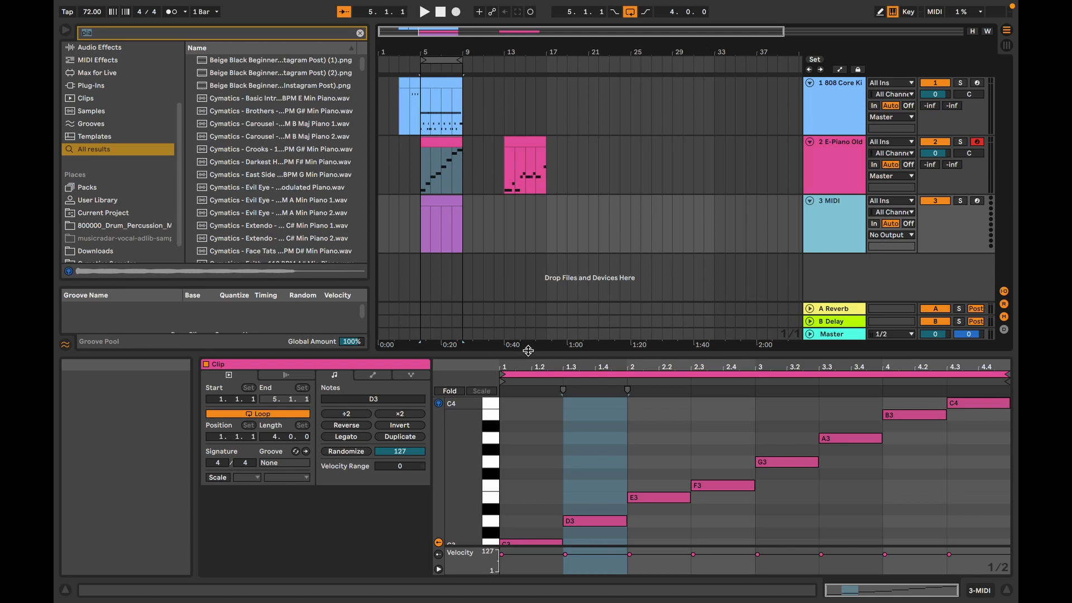
Step: Open the empty clip on the new track and draw a C2 note from 1.1.1 to 1.3.4
left_click(813, 232)
double_click(441, 224)
left_click_drag(536, 442, 536, 171)
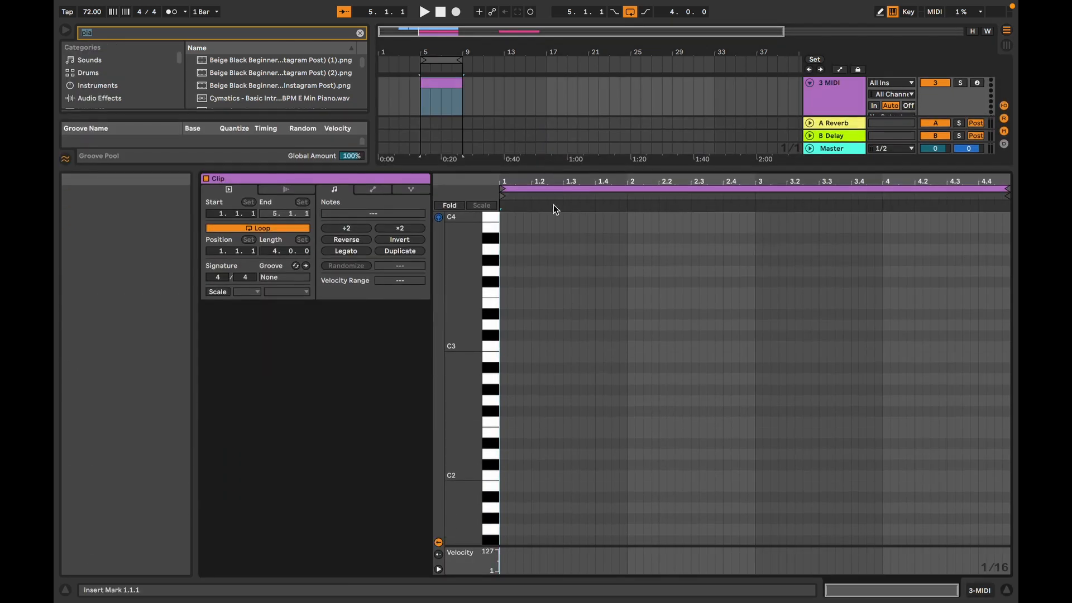
double_click(511, 477)
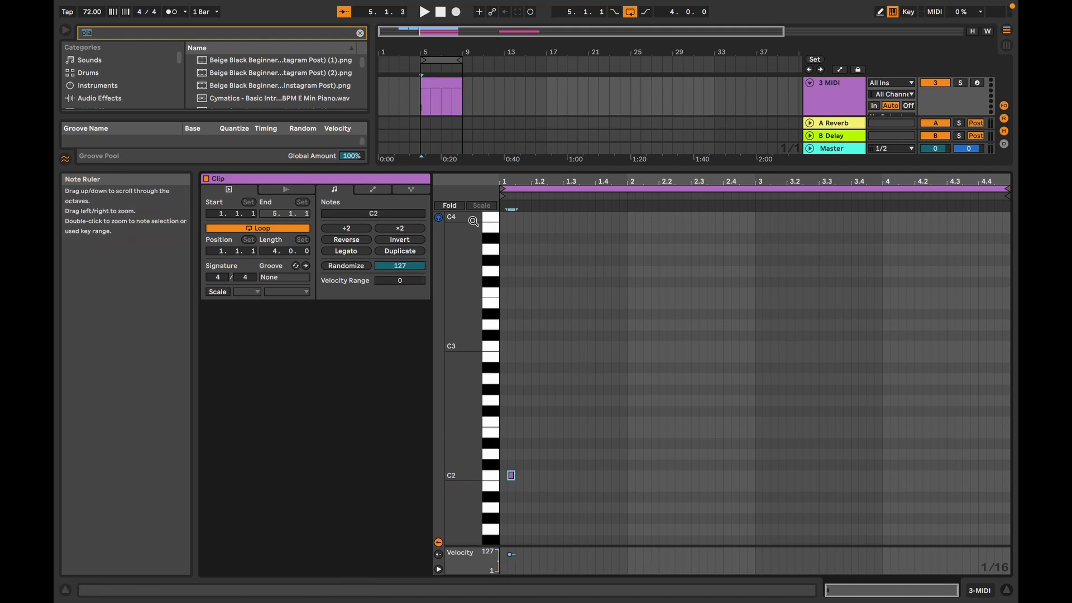
left_click_drag(512, 476, 551, 476)
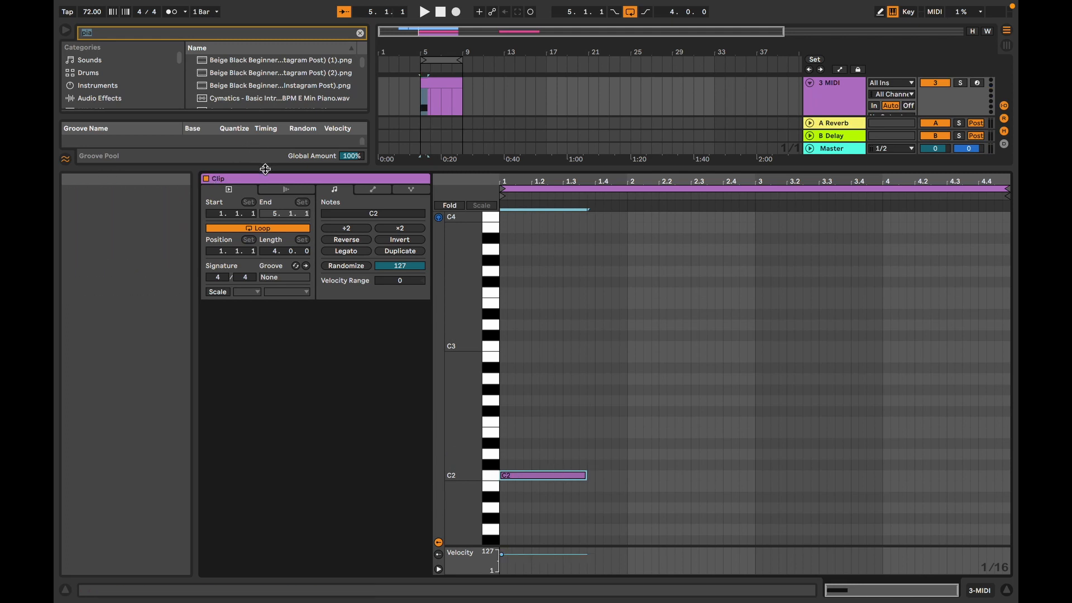
Step: Load the Tension preset Prepared Piano Ambient from the instruments onto the new MIDI track
left_click_drag(265, 168, 279, 254)
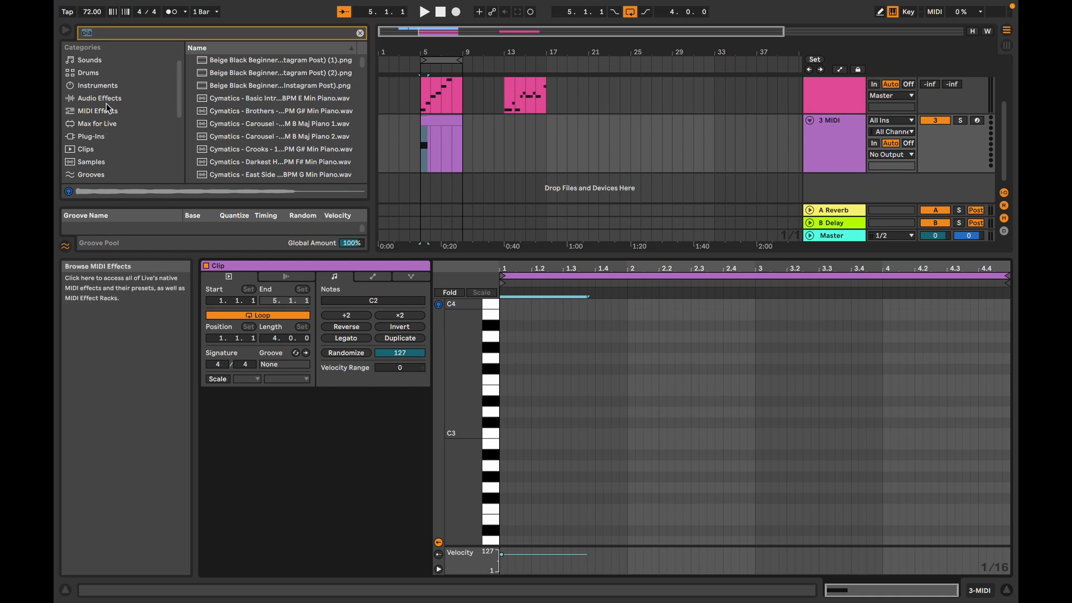
left_click(106, 88)
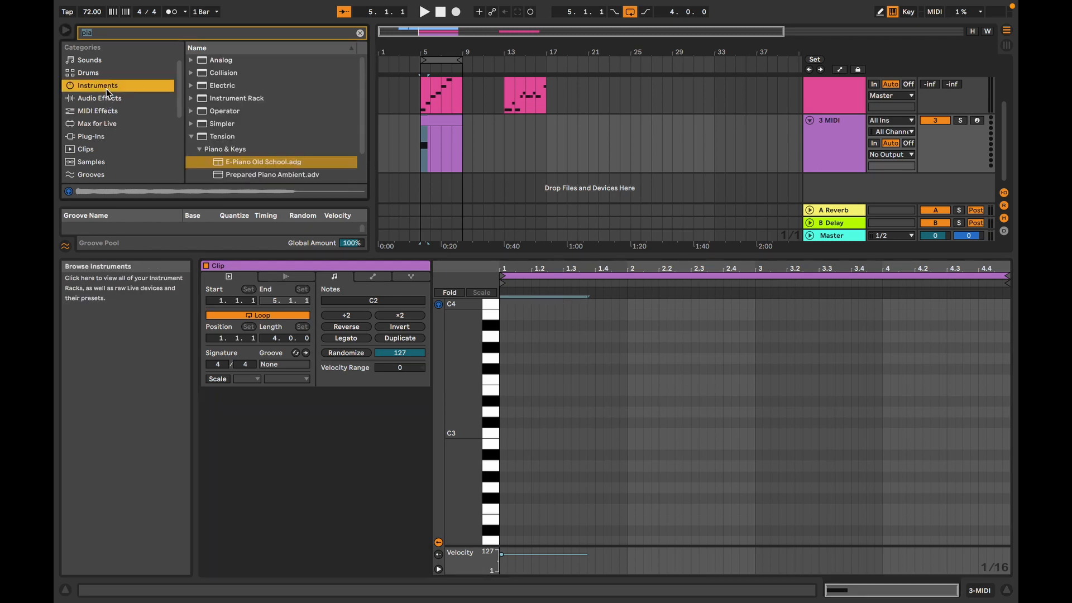
left_click(258, 174)
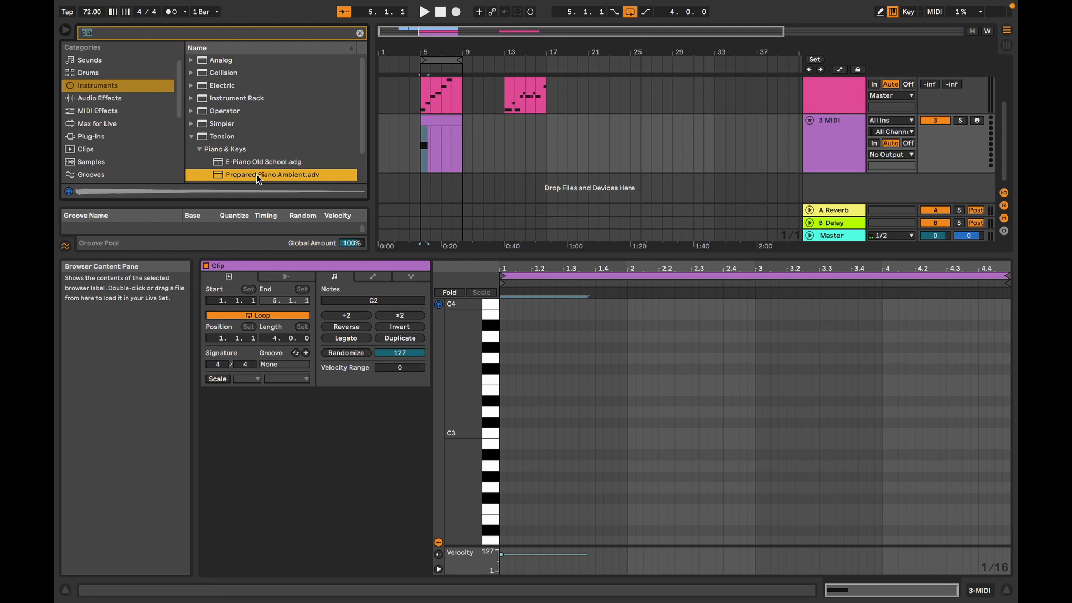
left_click_drag(257, 174, 461, 155)
Step: Play the arrangement briefly to hear the new instrument and reopen the Prepared Piano clip's notes
key("space")
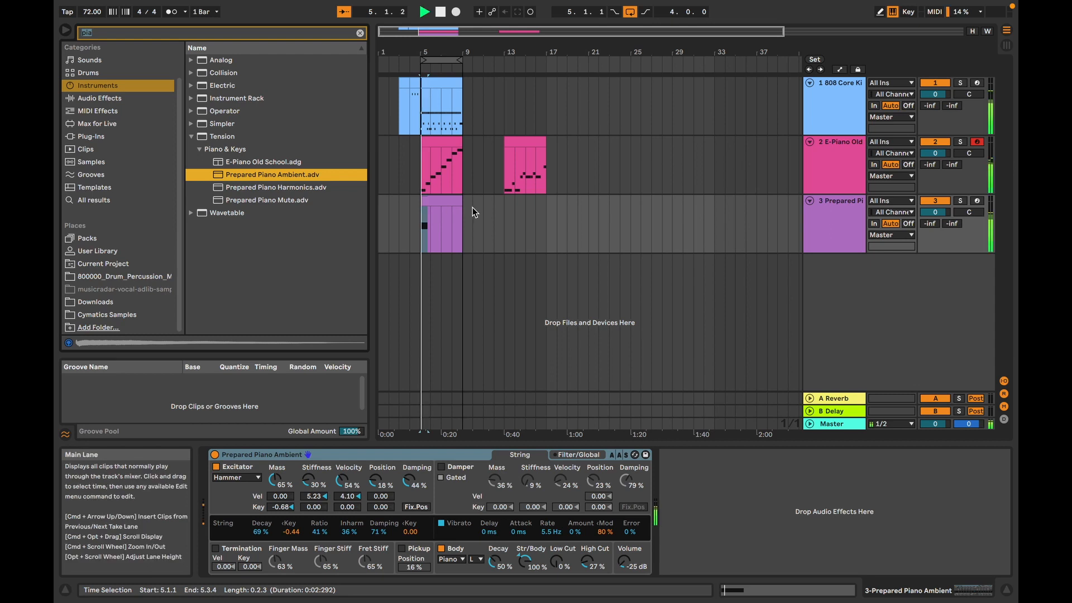
double_click(448, 200)
key("space")
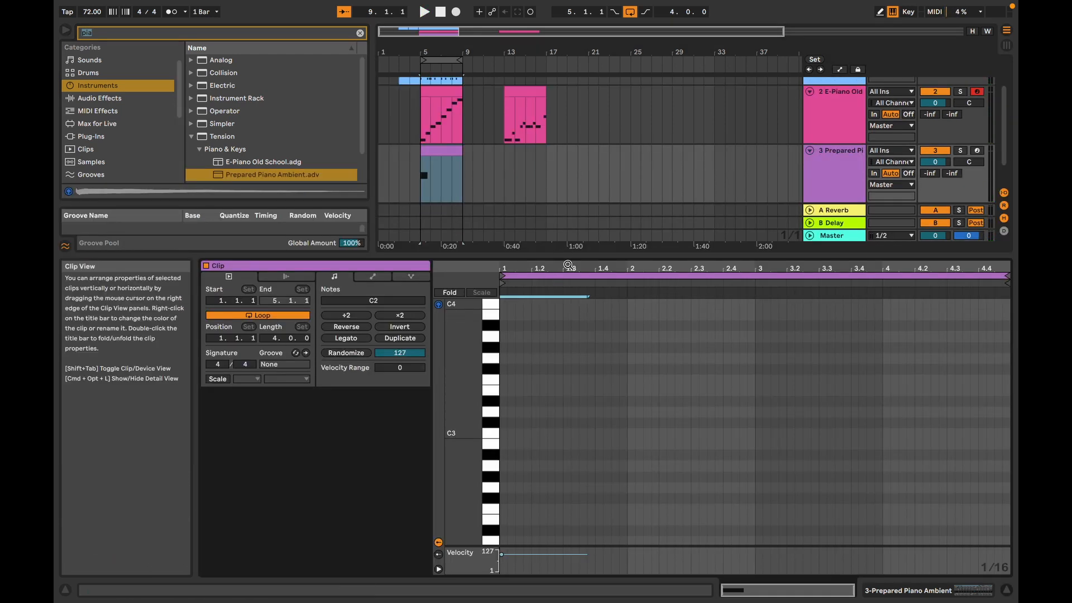
Step: Turn off looping for the Prepared Piano clip and size it to span bar 5 to bar 9
left_click_drag(432, 156, 421, 155)
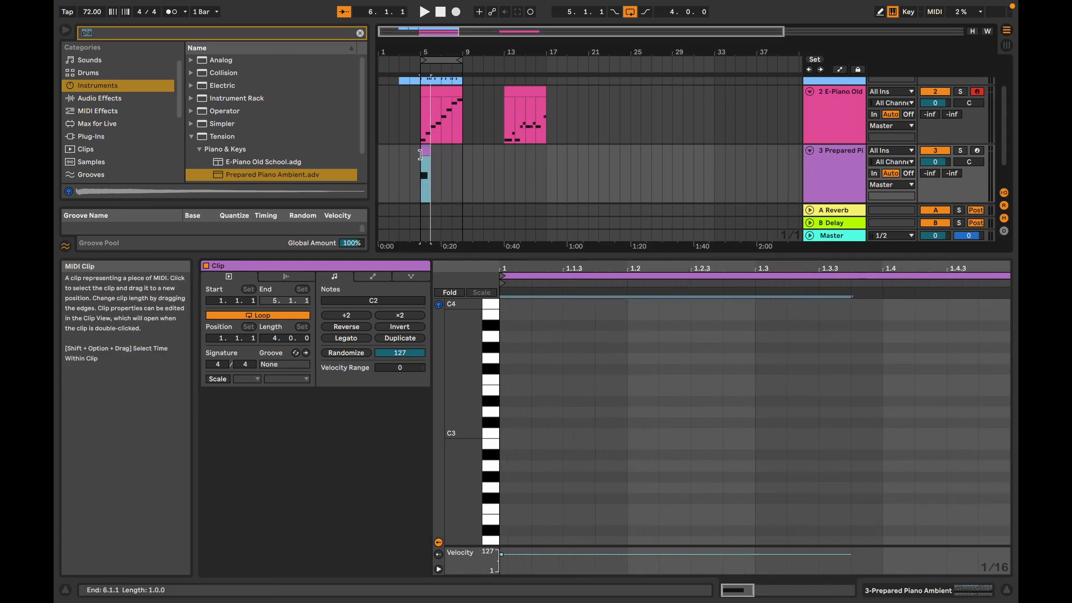
left_click(293, 317)
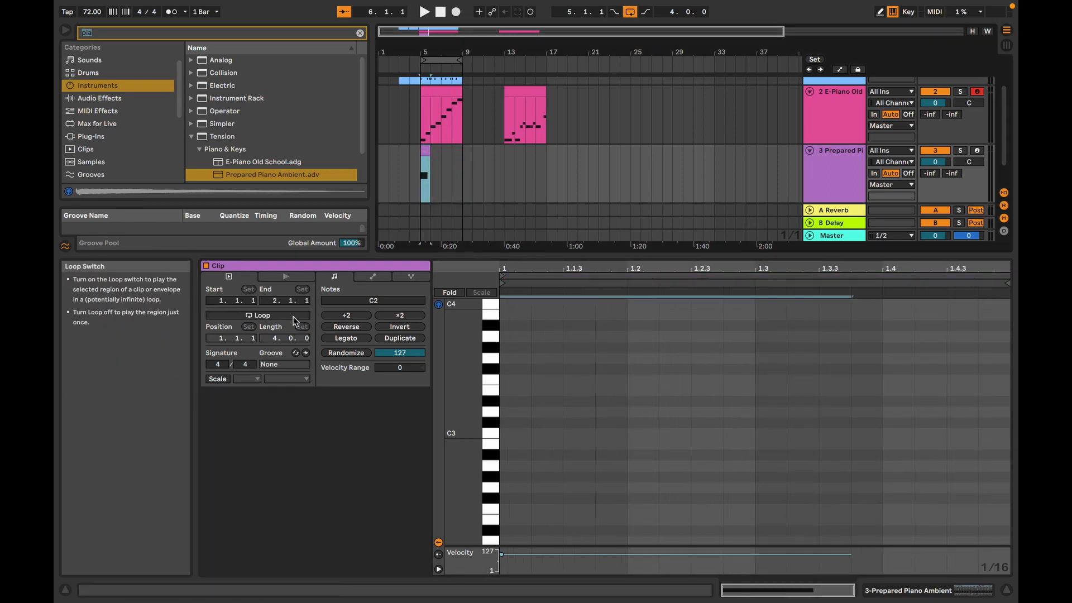
left_click_drag(429, 159, 461, 160)
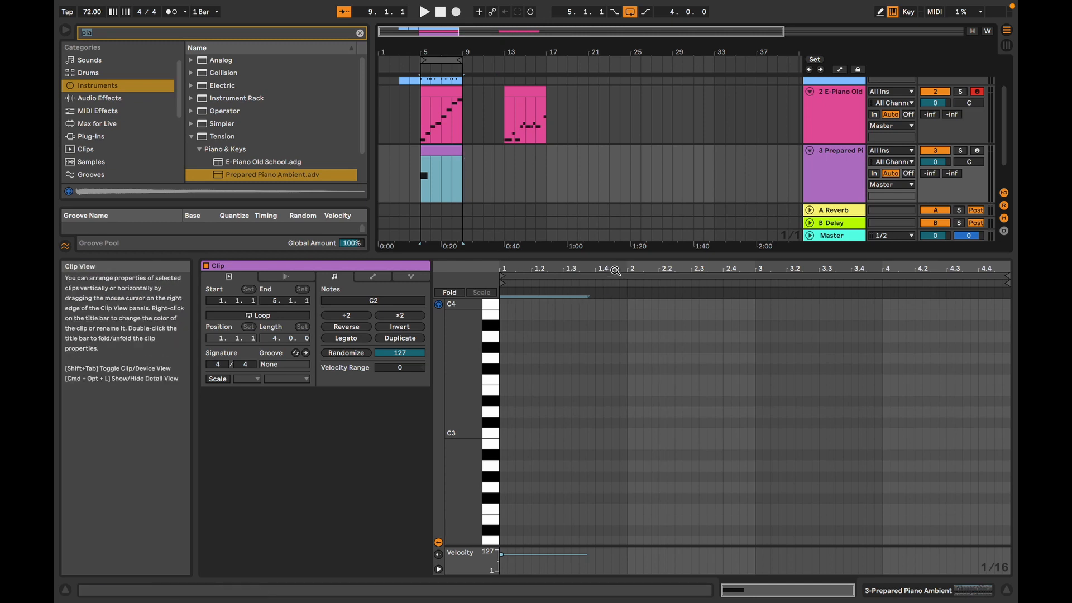
Step: Shorten the C2 note to one beat, ending at 1.2.1, and play it back
scroll(583, 403, "up", 7)
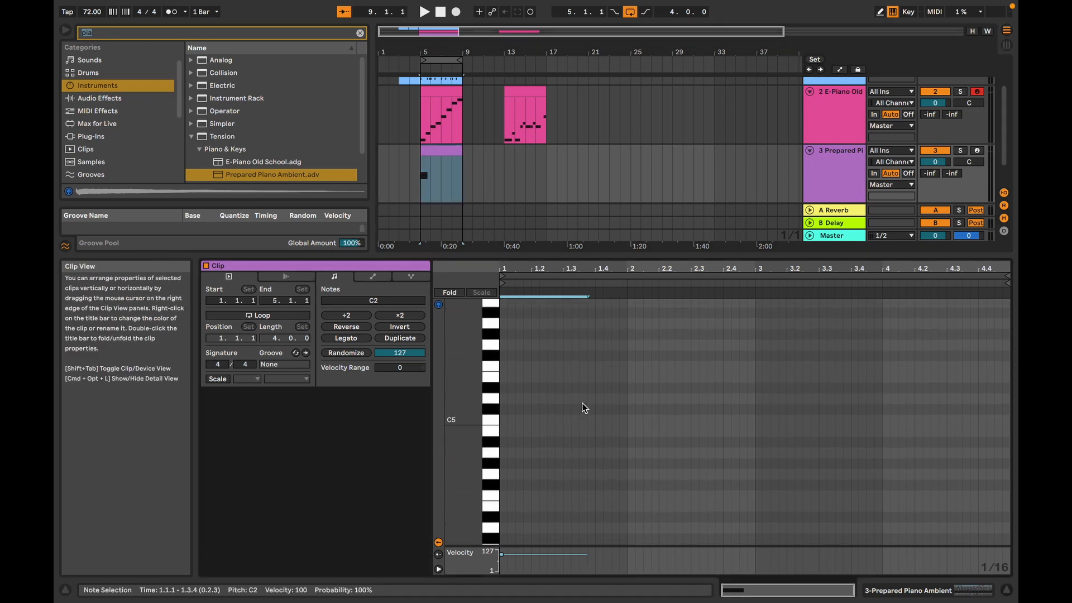
scroll(582, 403, "down", 14)
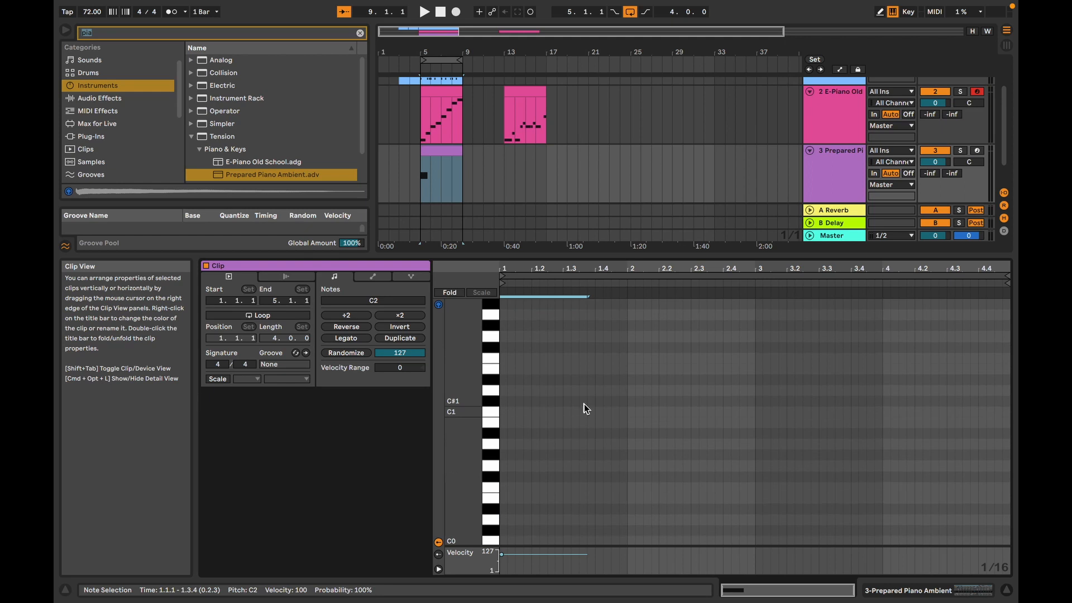
scroll(585, 403, "up", 3)
left_click_drag(586, 414, 526, 414)
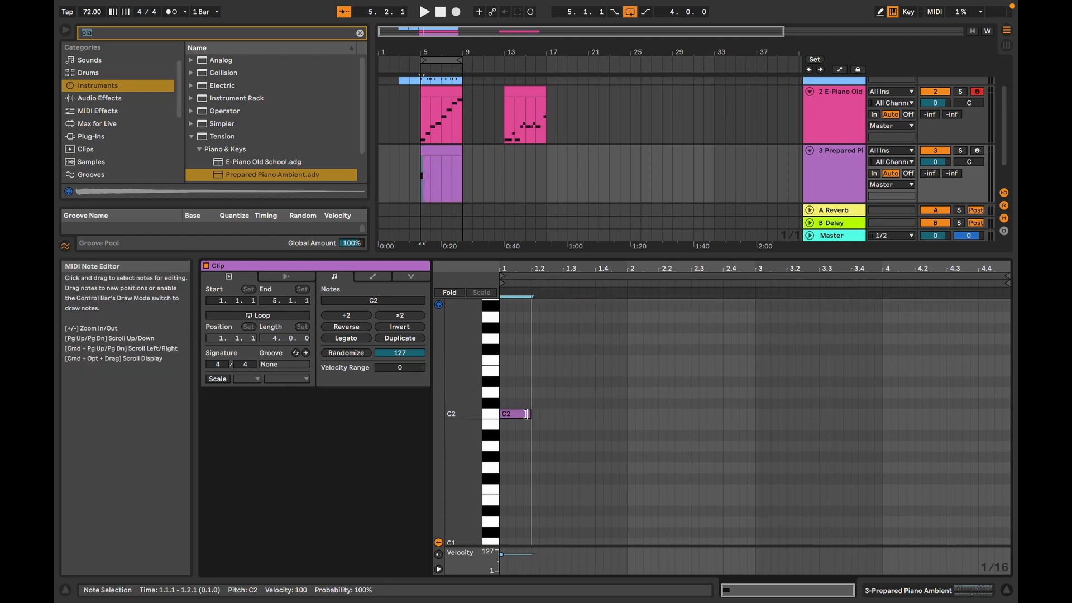
key("space")
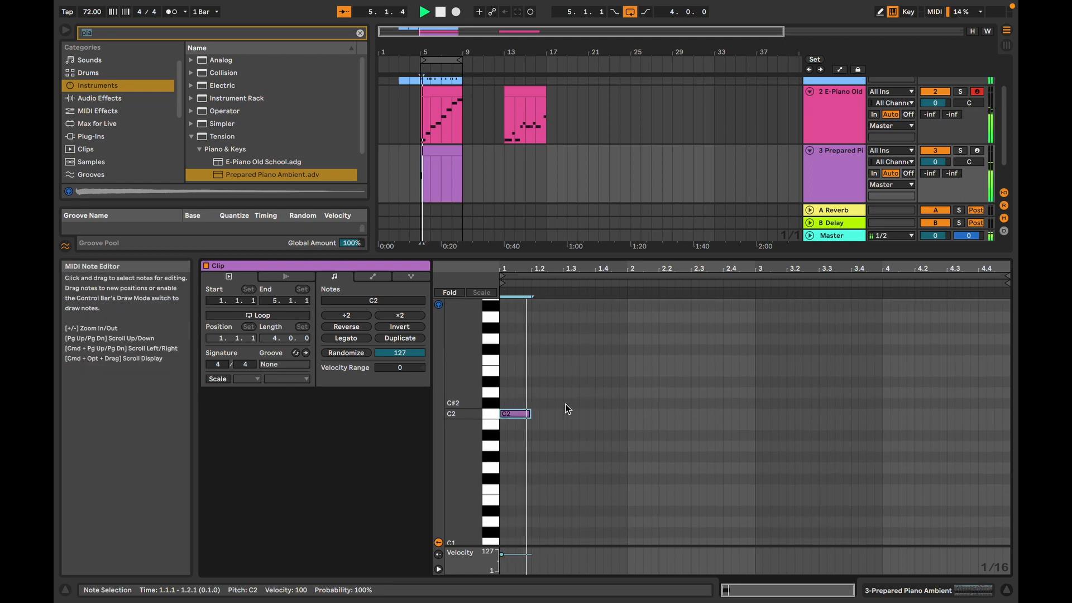
key("space")
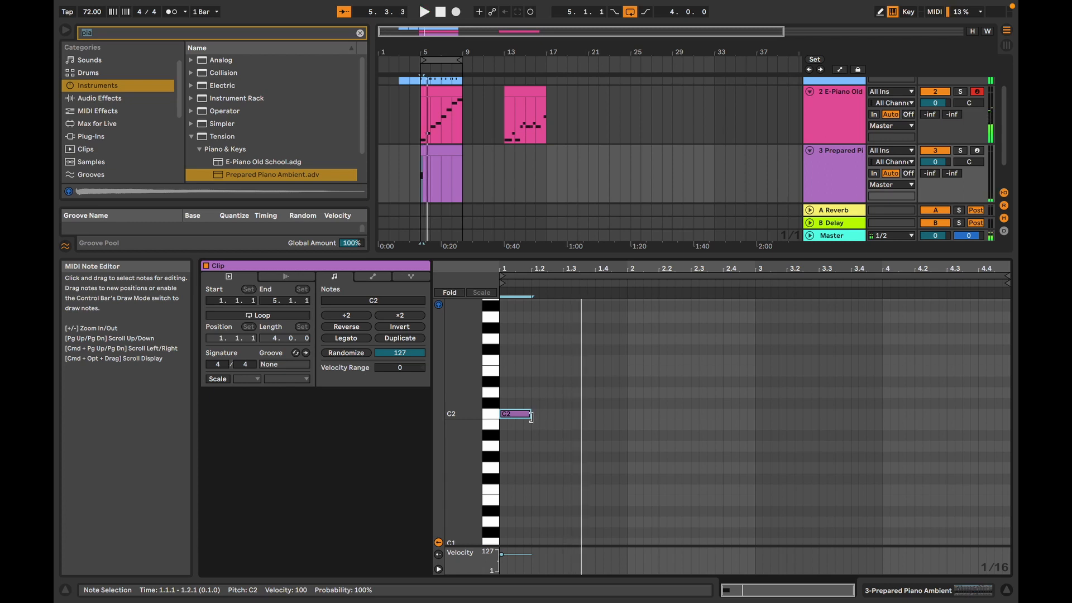
Step: Extend the C2 note to end at 1.3.1 and add a D2 note from 1.3.1 to 2.1.1
left_click_drag(530, 413, 564, 414)
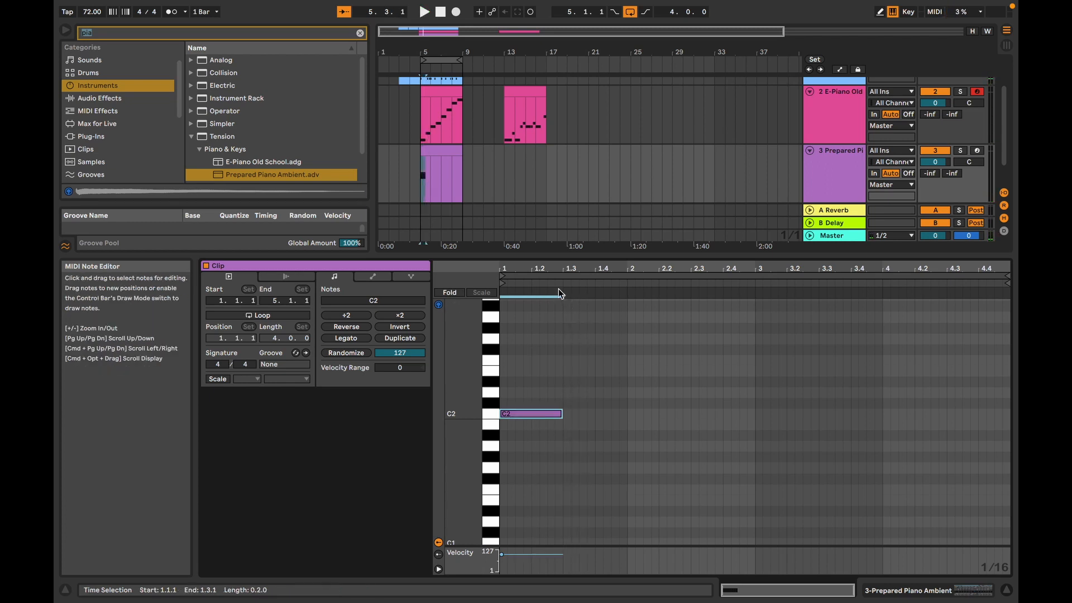
double_click(569, 394)
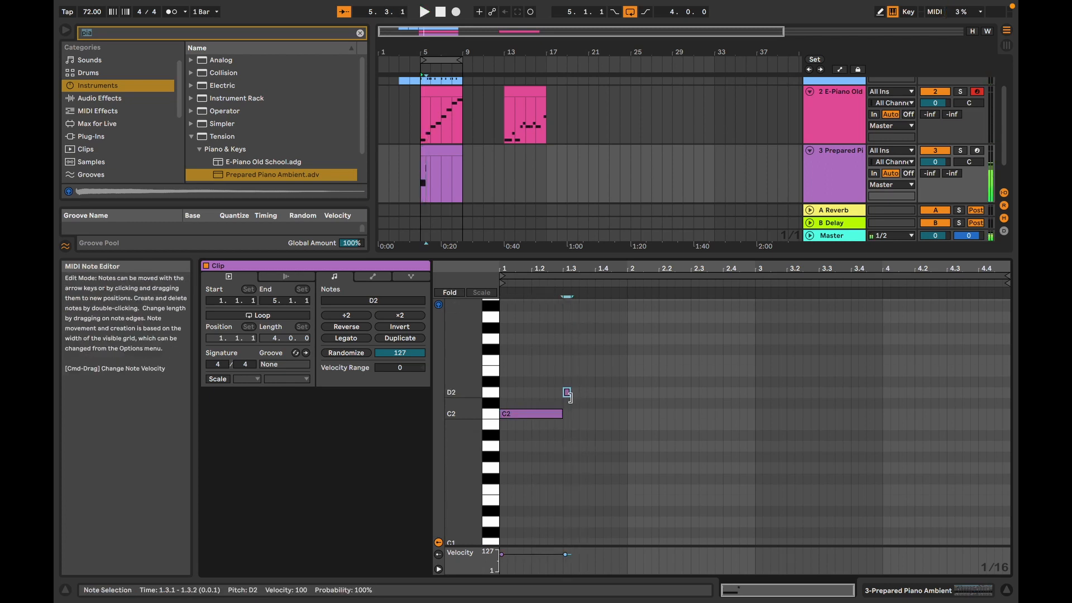
left_click_drag(569, 395, 626, 397)
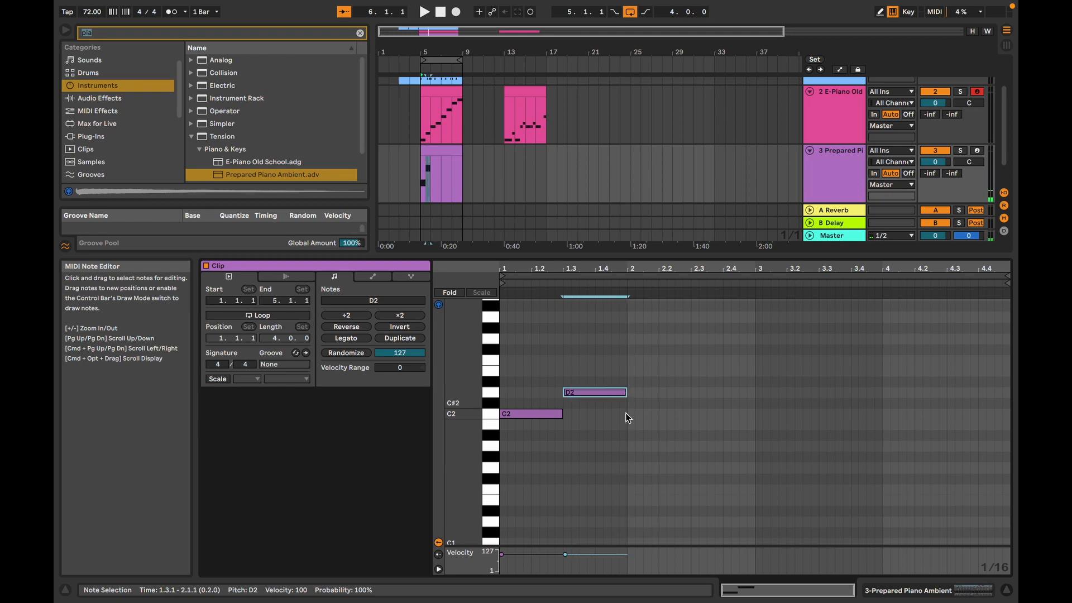
Step: Set the fixed grid to 1/2 and add half-bar E2, F2, G2 and A2 notes in succession from 2.1.1 to 4.1.1
right_click(699, 357)
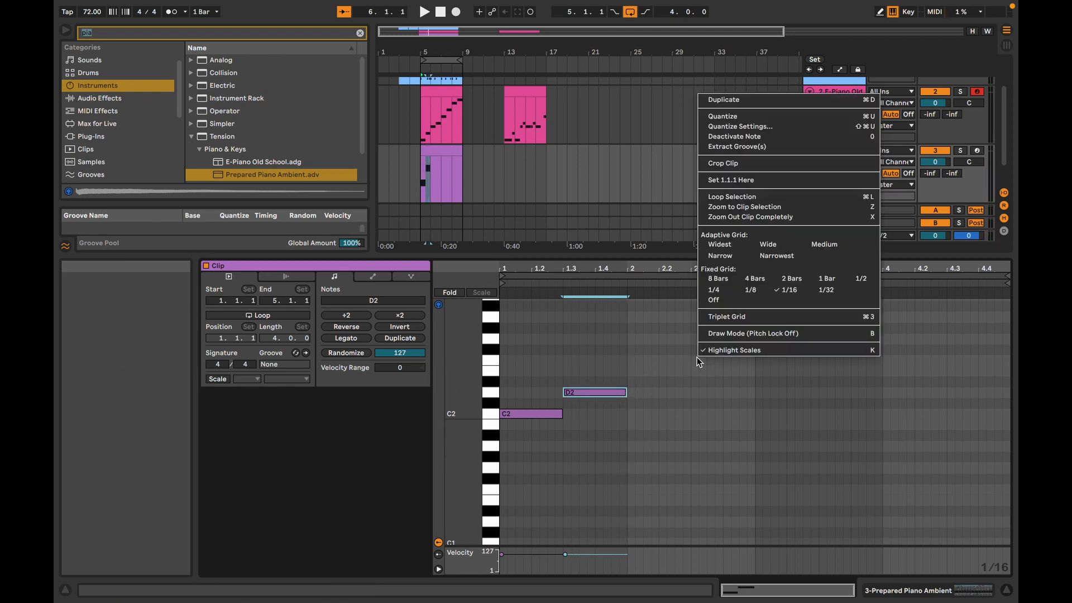
left_click(857, 281)
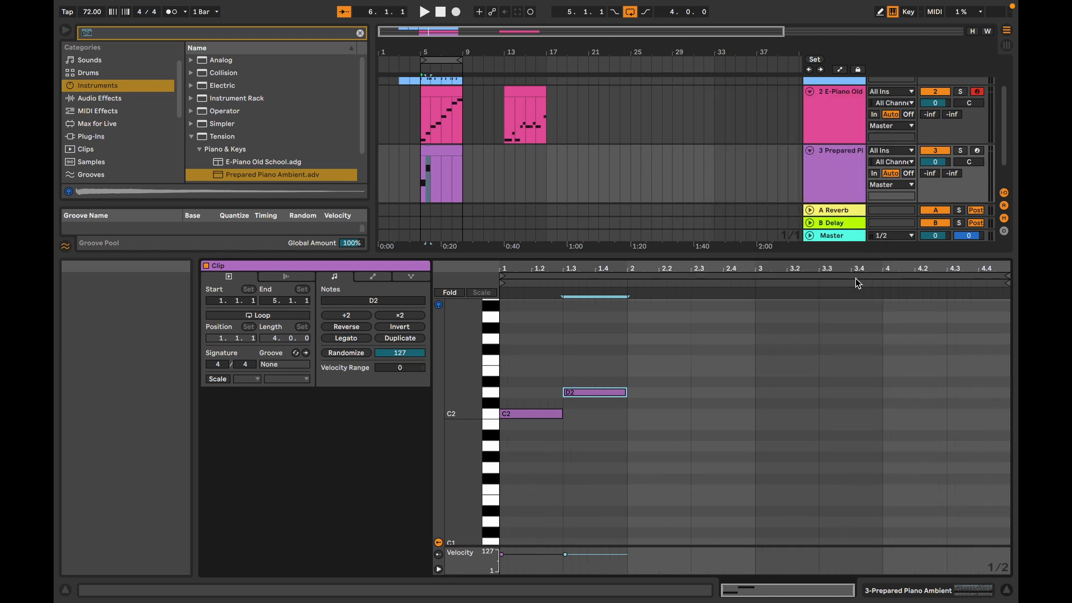
double_click(645, 372)
double_click(715, 360)
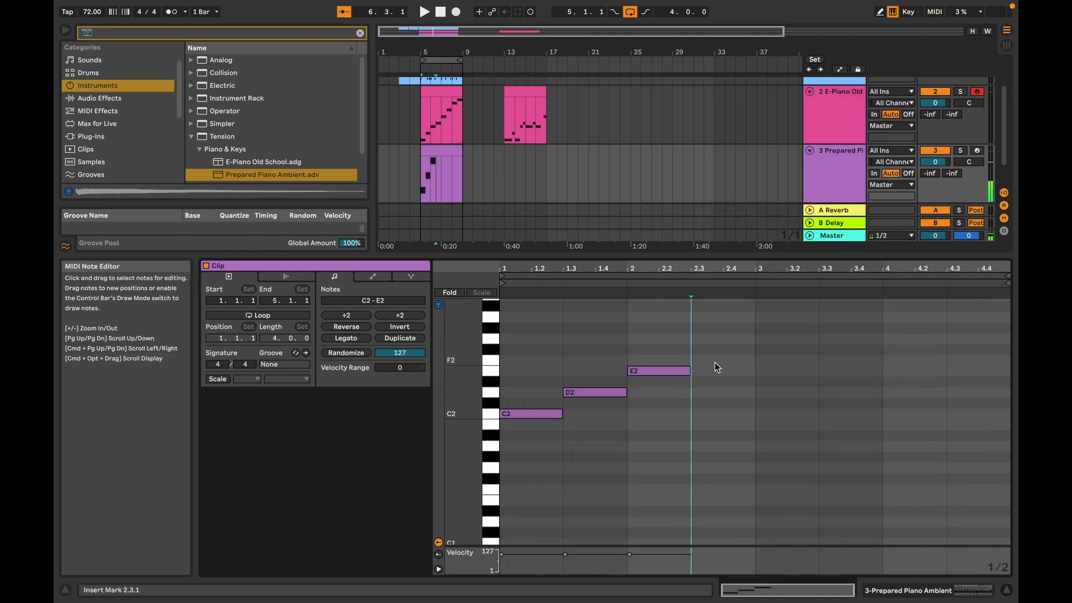
double_click(788, 339)
double_click(849, 317)
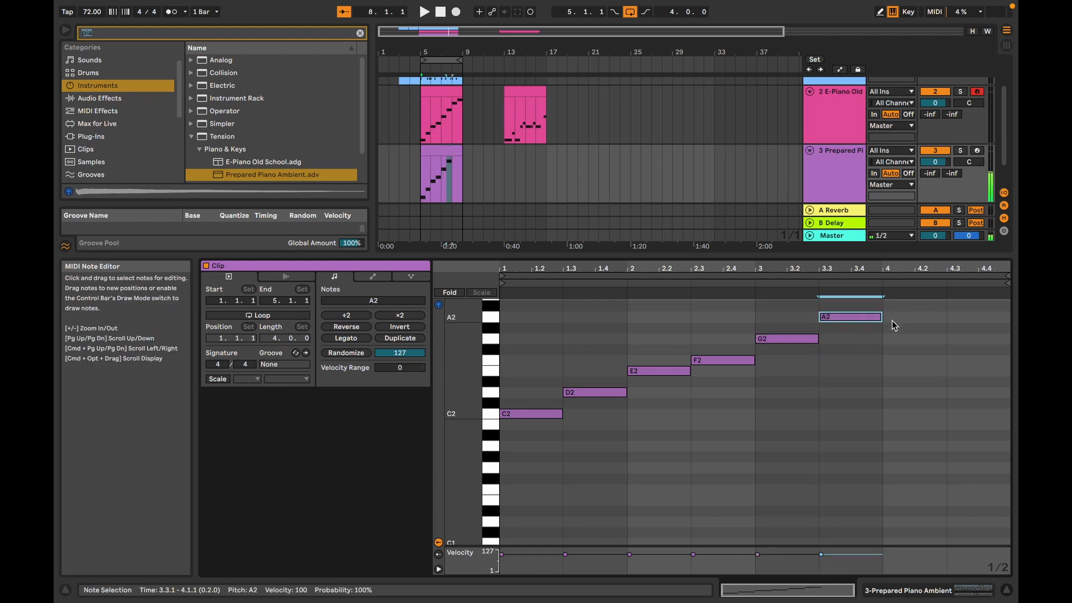
Step: Add a half-bar B2 at 4.1.1 and C3 at 4.3.1 to complete the scale, and play it back
scroll(893, 329, "down", 1)
scroll(893, 333, "up", 3)
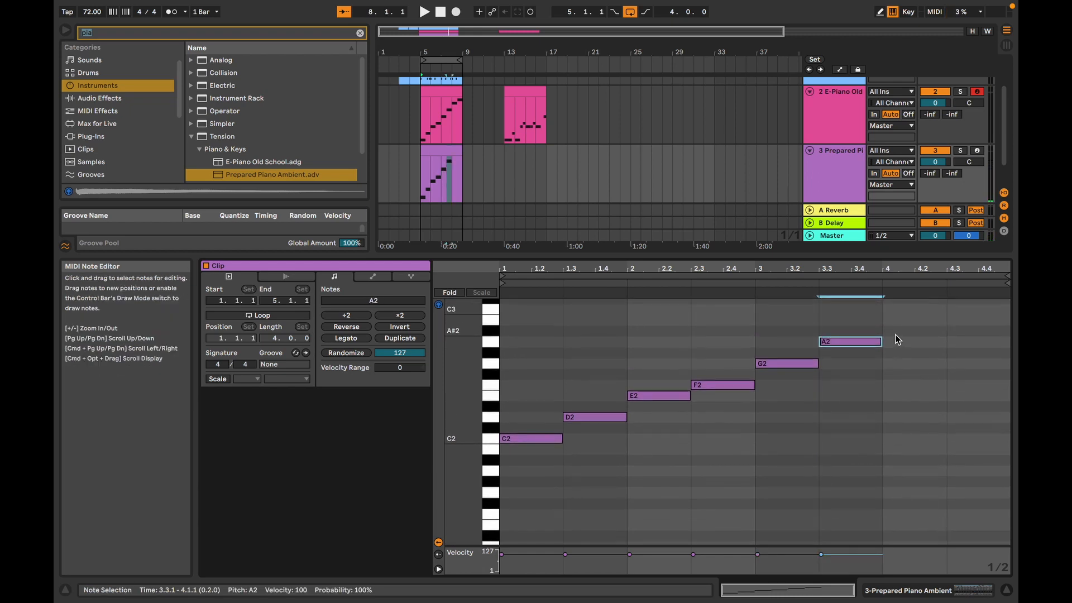
double_click(900, 322)
double_click(961, 310)
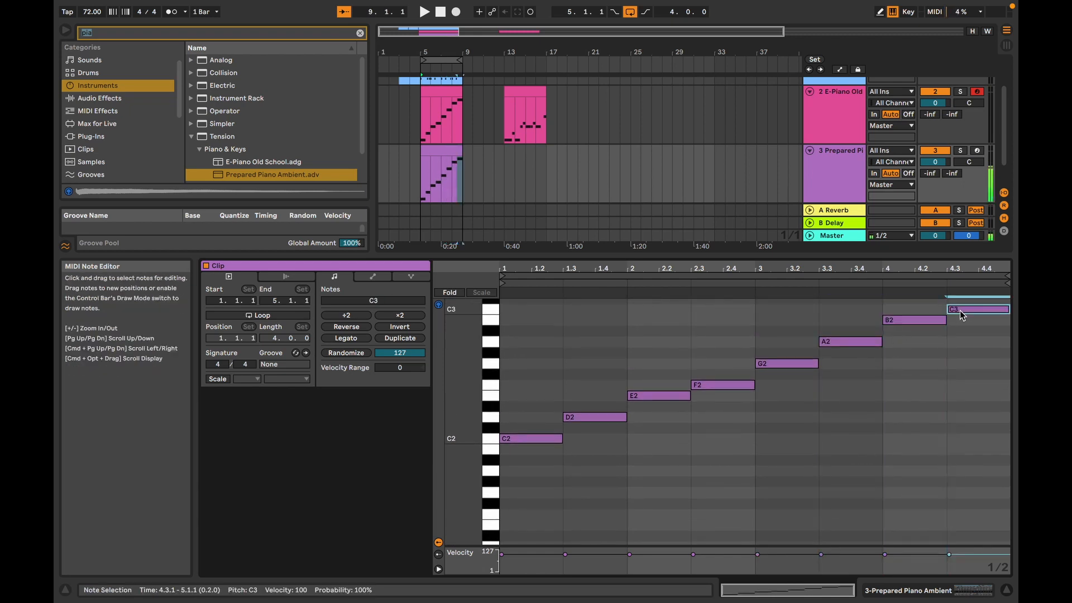
key("space")
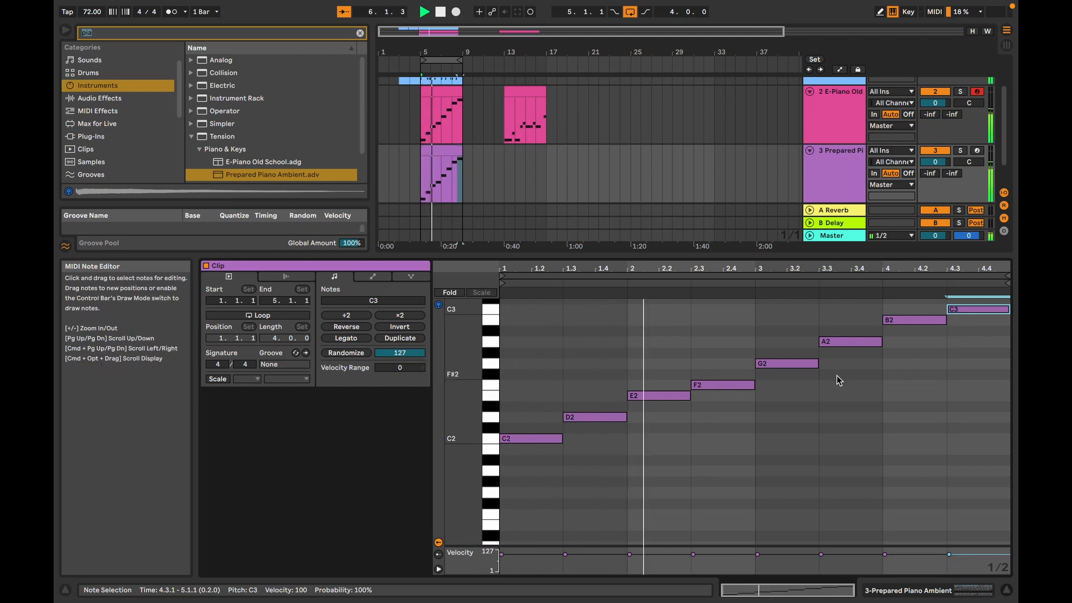
key("space")
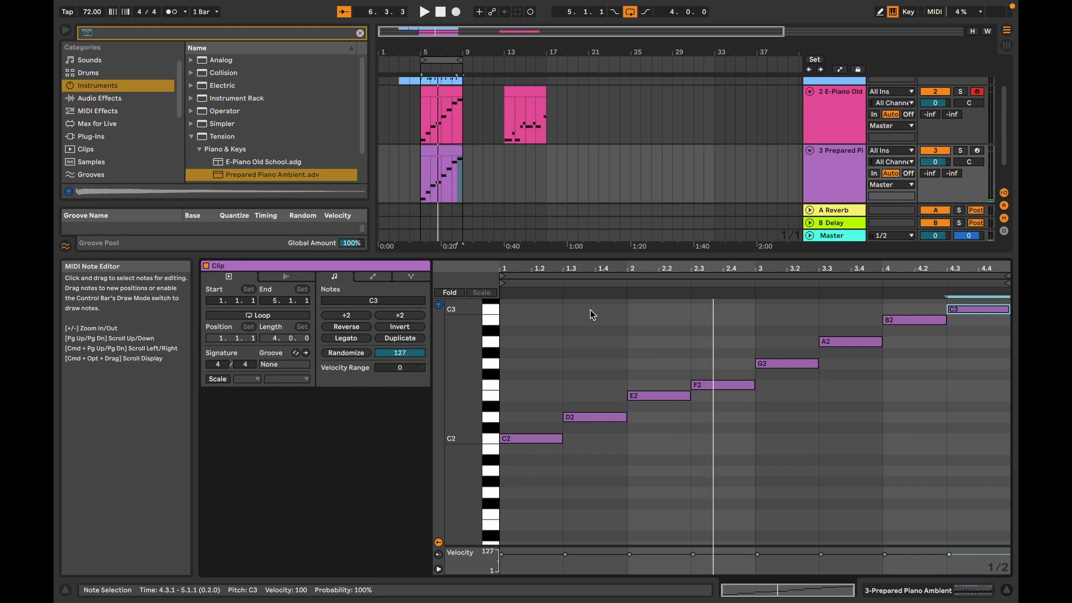
left_click(524, 389)
left_click(683, 396)
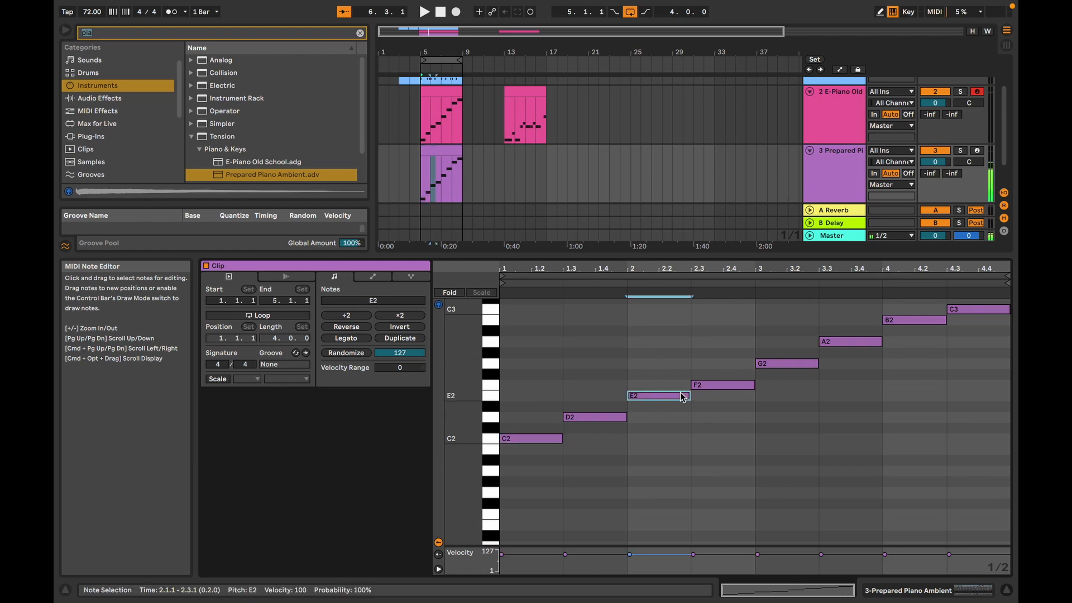
left_click_drag(780, 330, 790, 400)
left_click(591, 418)
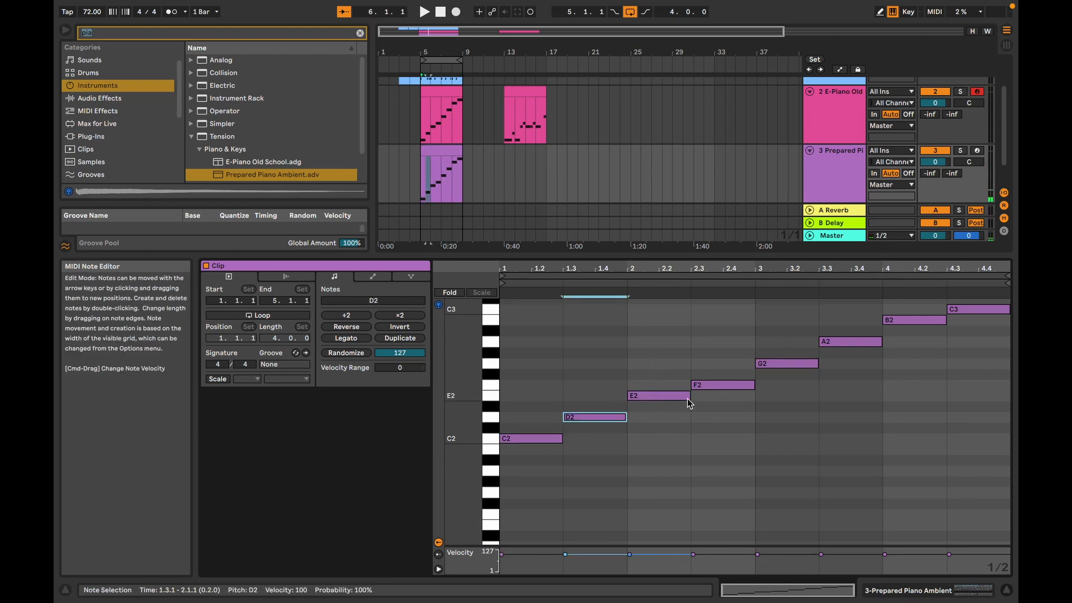
left_click(726, 385)
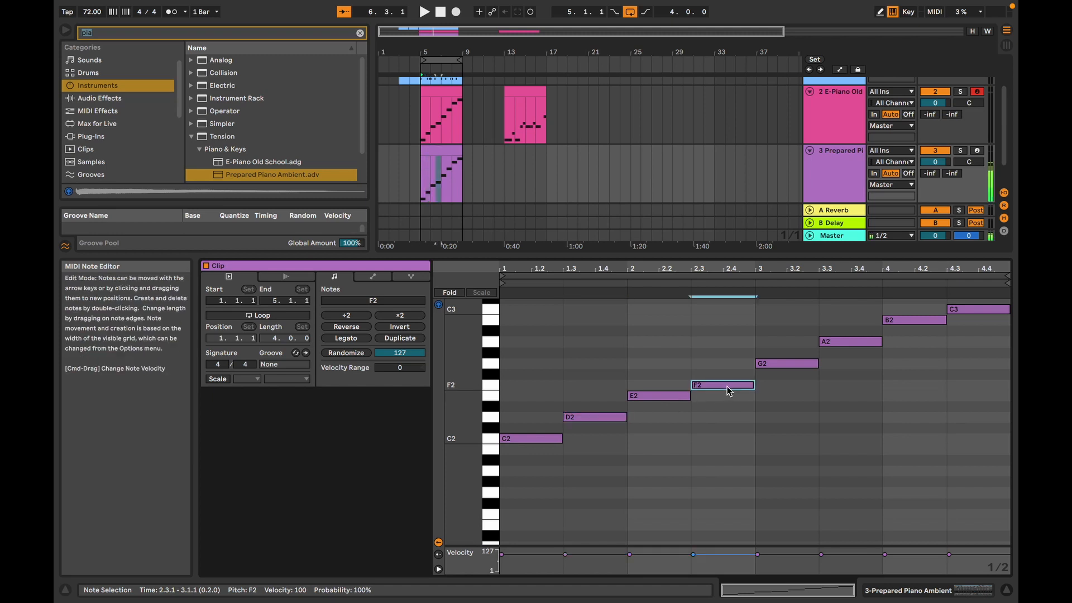
Step: Move the E2 and G2 notes to 1.1.1 so they stack on C2 as a chord, and play it
left_click(677, 400)
key("Left")
key("Left")
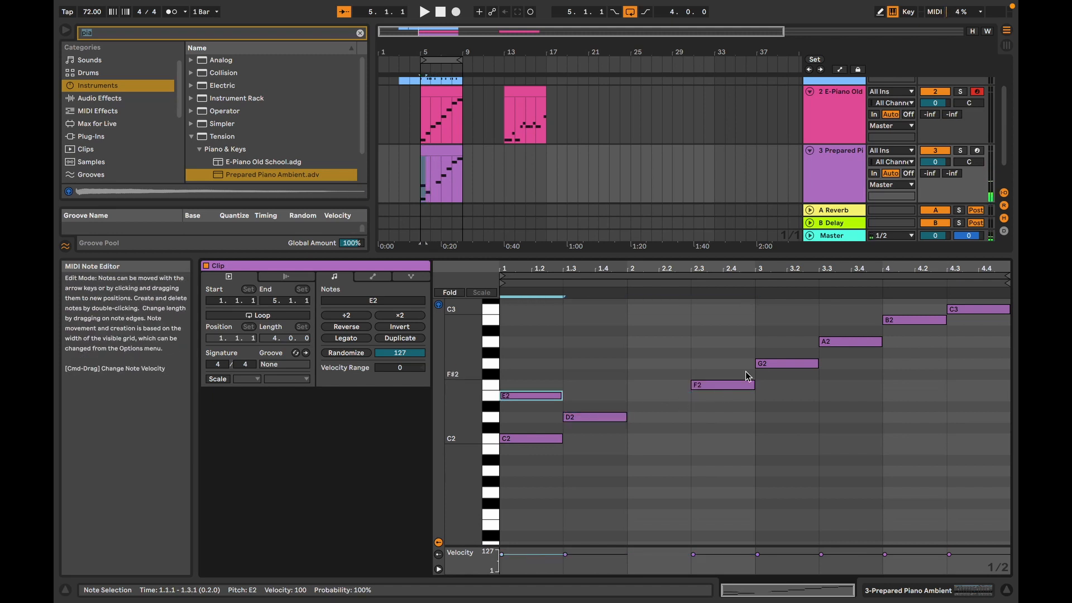
left_click(766, 366)
key("Left")
key("Left")
key("Left")
key("Left")
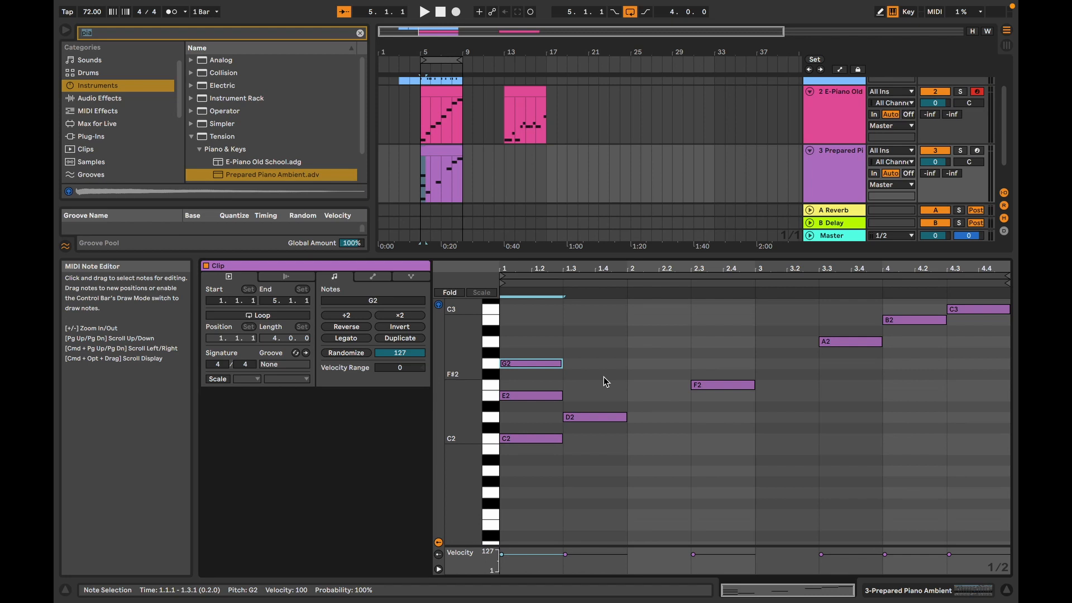
key("space")
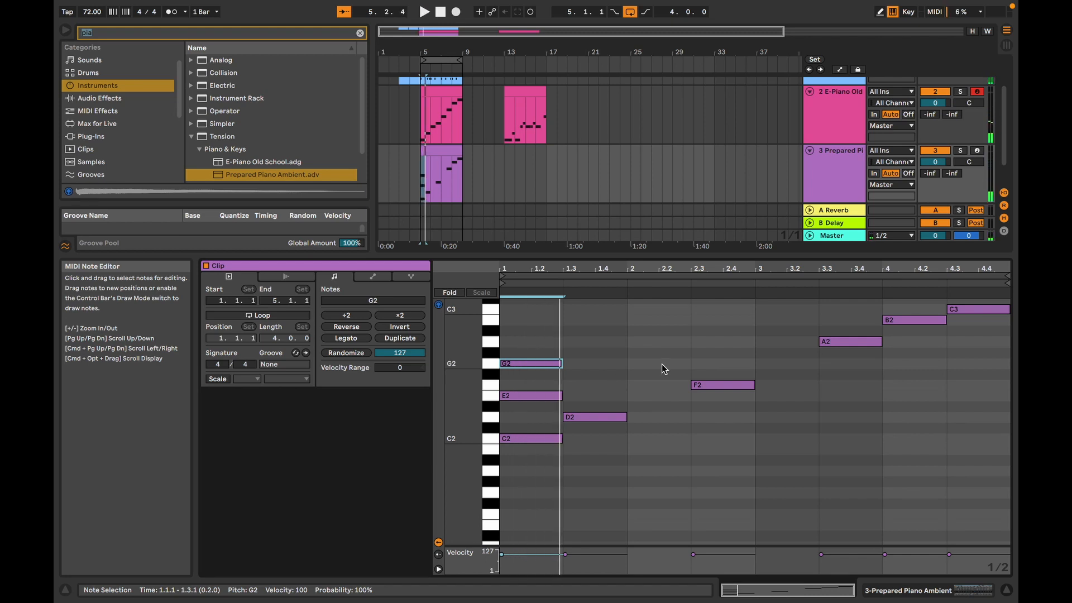
Step: Move the F2 and A2 notes to 1.3.1 so they stack on D2 as a chord, and play back both chords
left_click(699, 384)
key("Left")
key("Left")
key("Left")
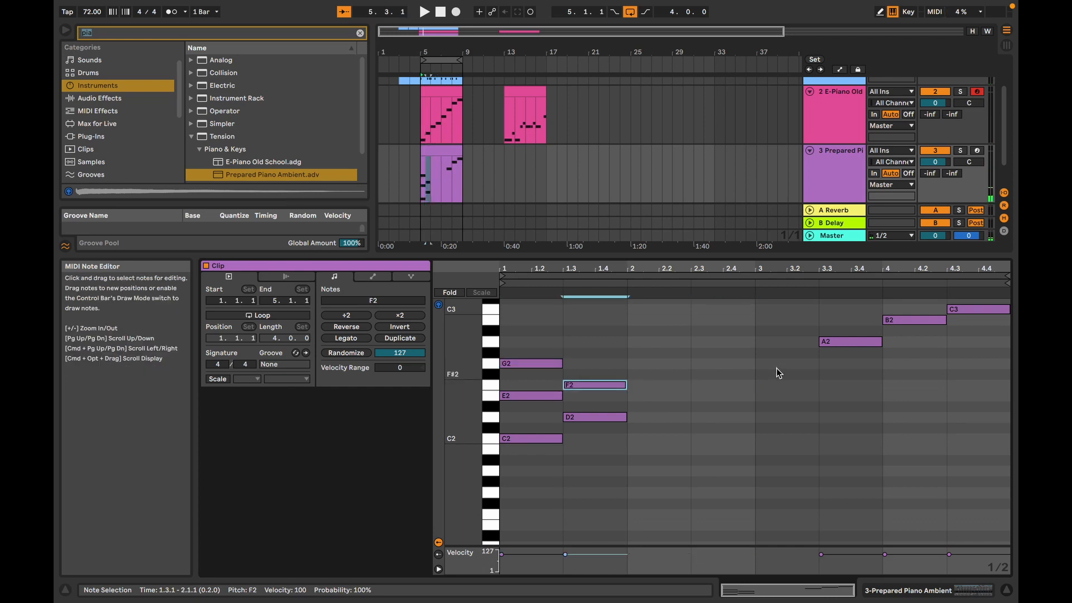
key("Right")
left_click(846, 347)
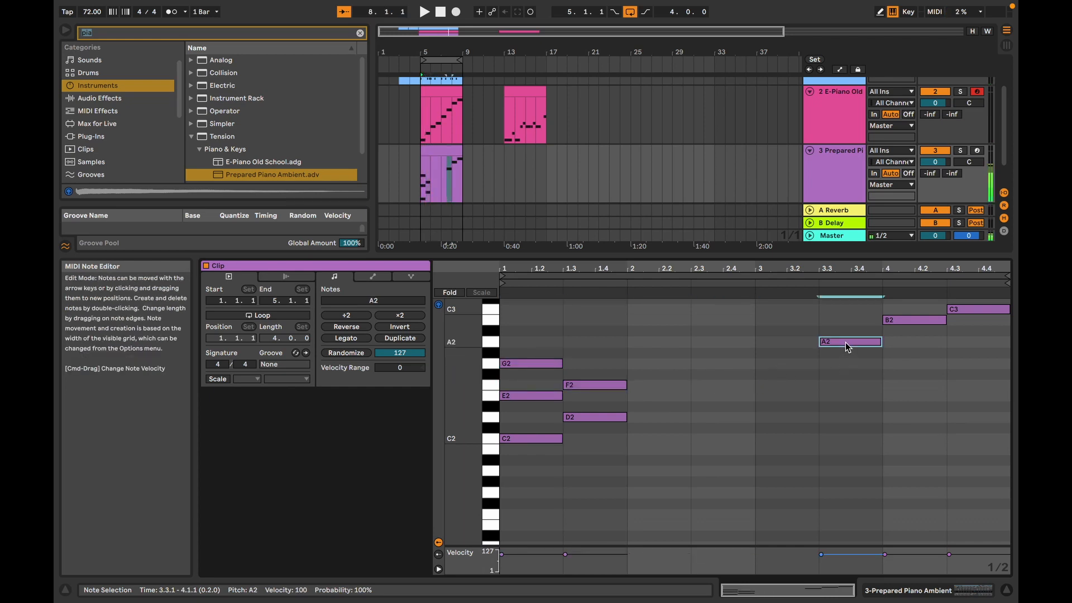
key("Left")
key("Left")
key("Left")
key("Left")
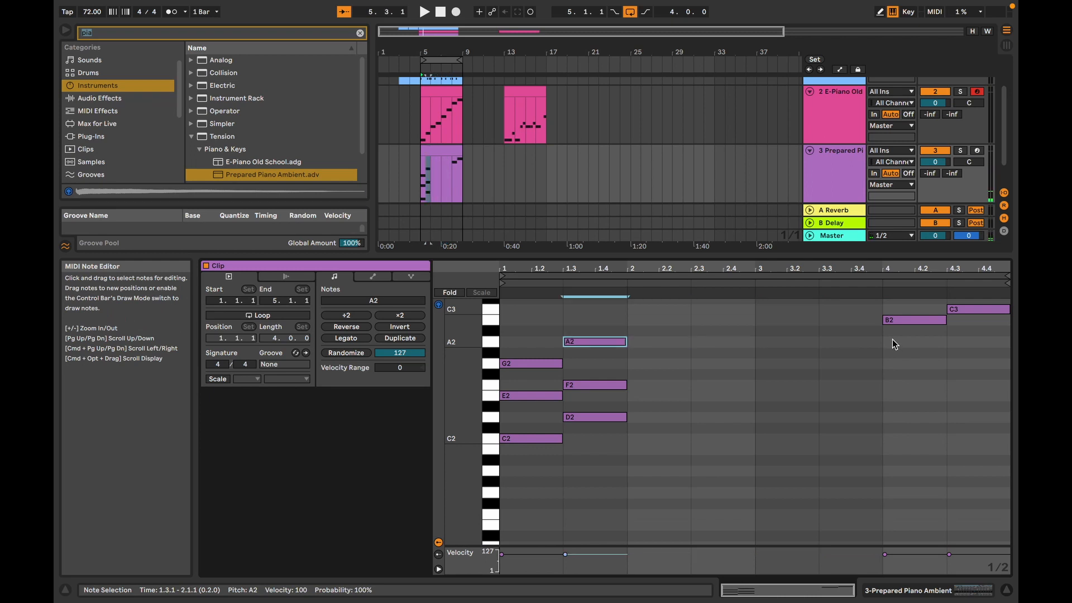
key("space")
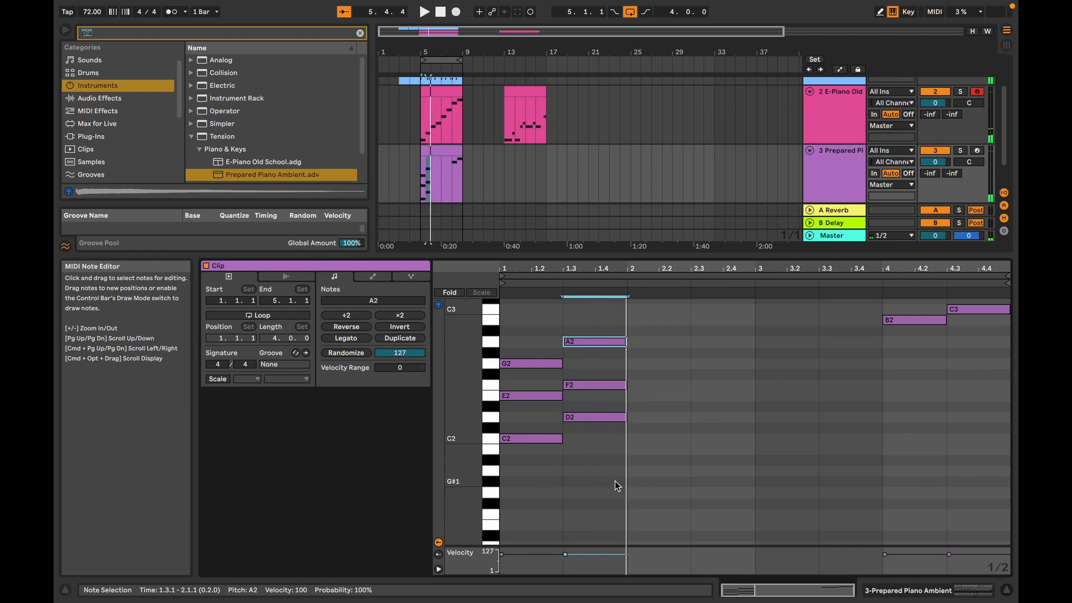
Step: Duplicate the D2-F2-A2 chord to 2.1.1 and transpose the copy up two semitones to E2-G2-B2
left_click_drag(614, 481, 614, 312)
key("super+d")
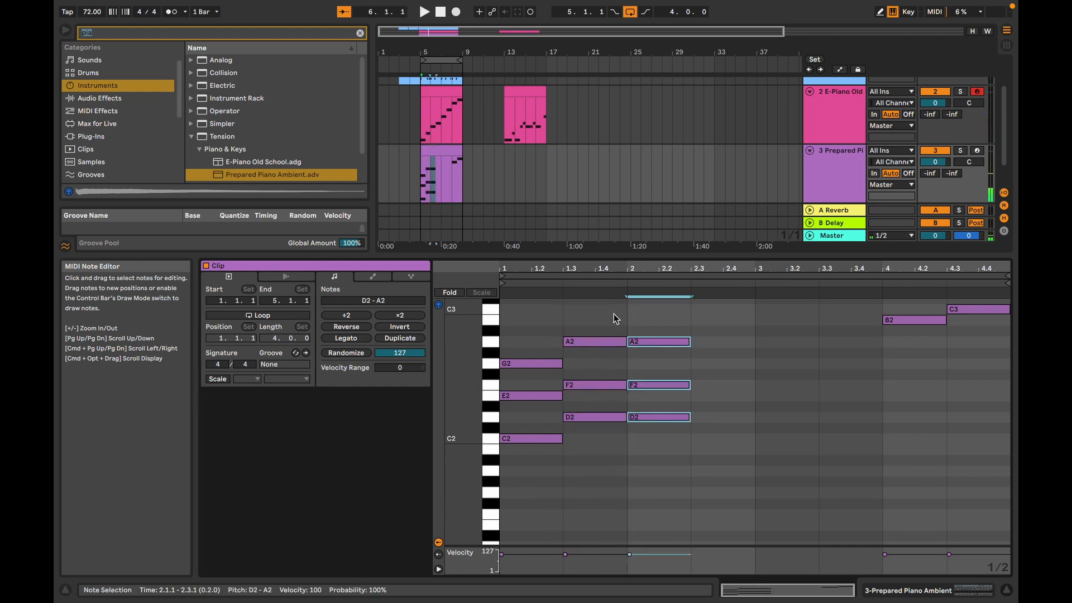
key("Up")
key("Up")
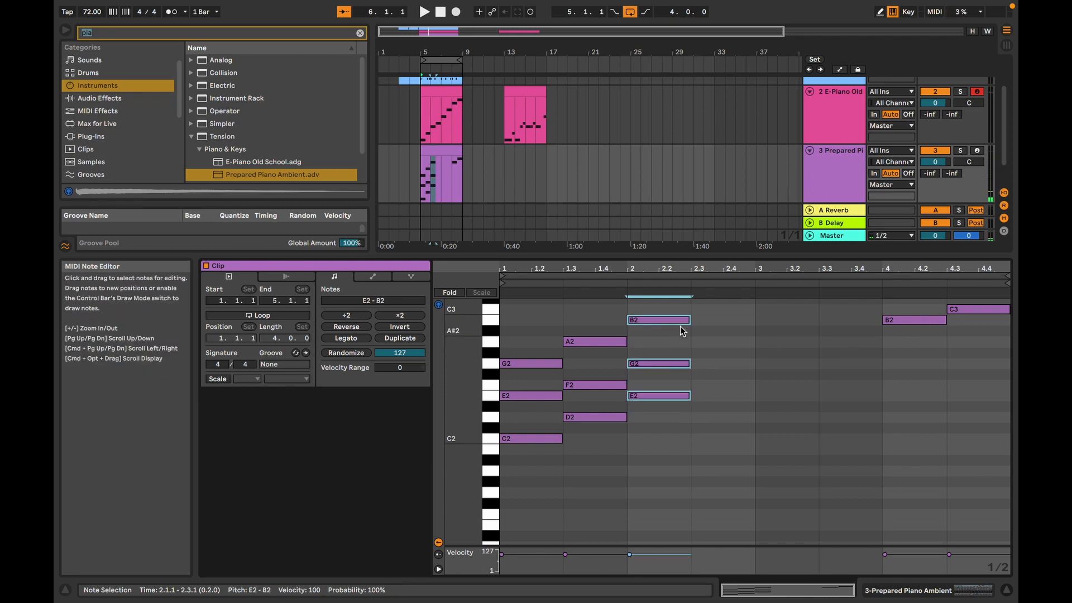
Step: Play back the first three chords from the start of the clip
left_click(769, 386)
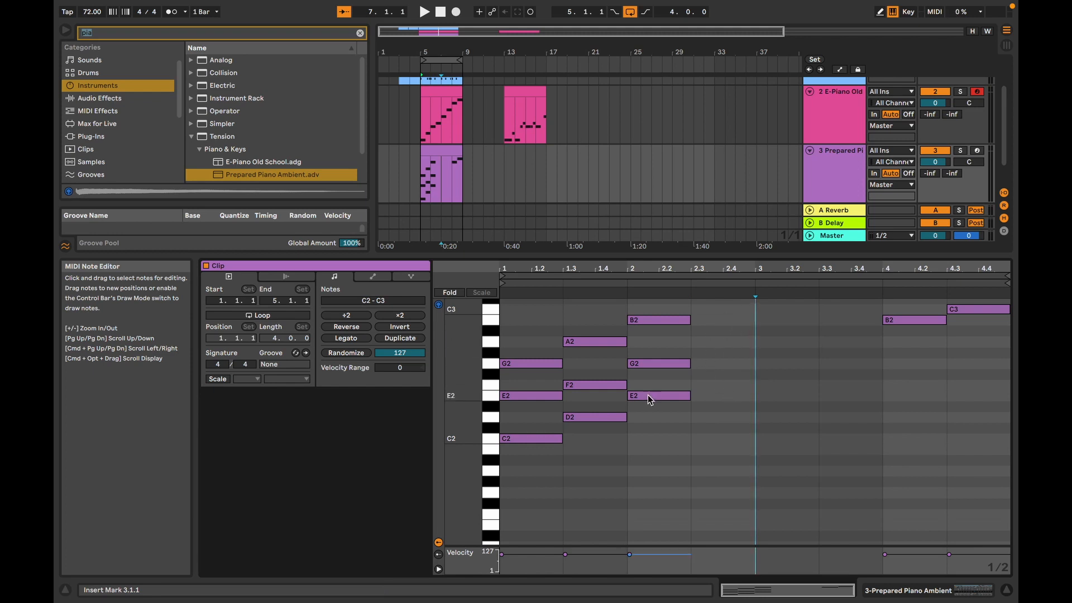
left_click_drag(588, 465, 609, 339)
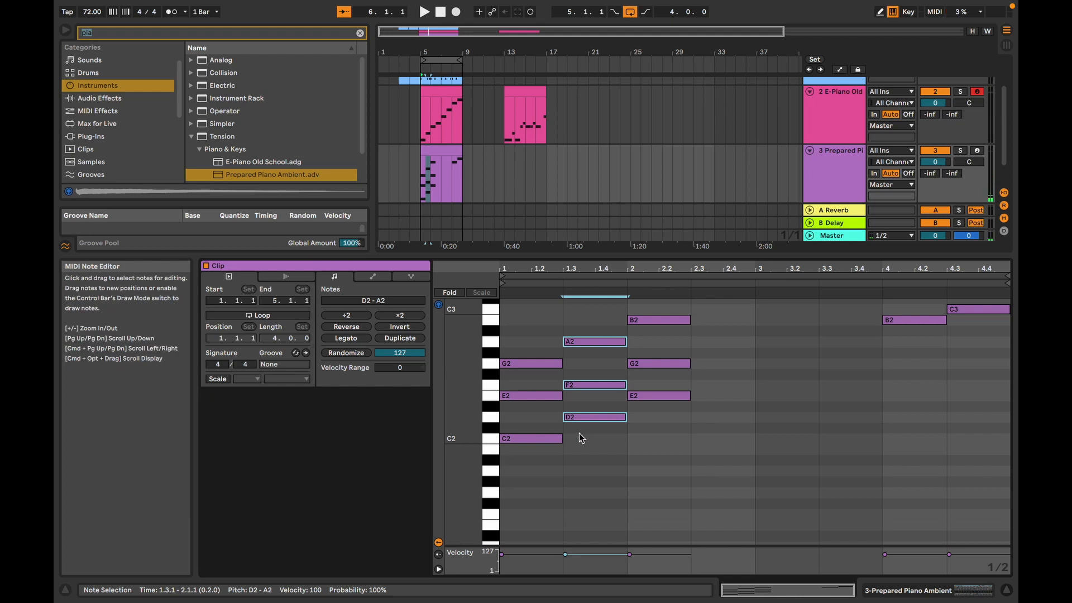
left_click(525, 460)
key("space")
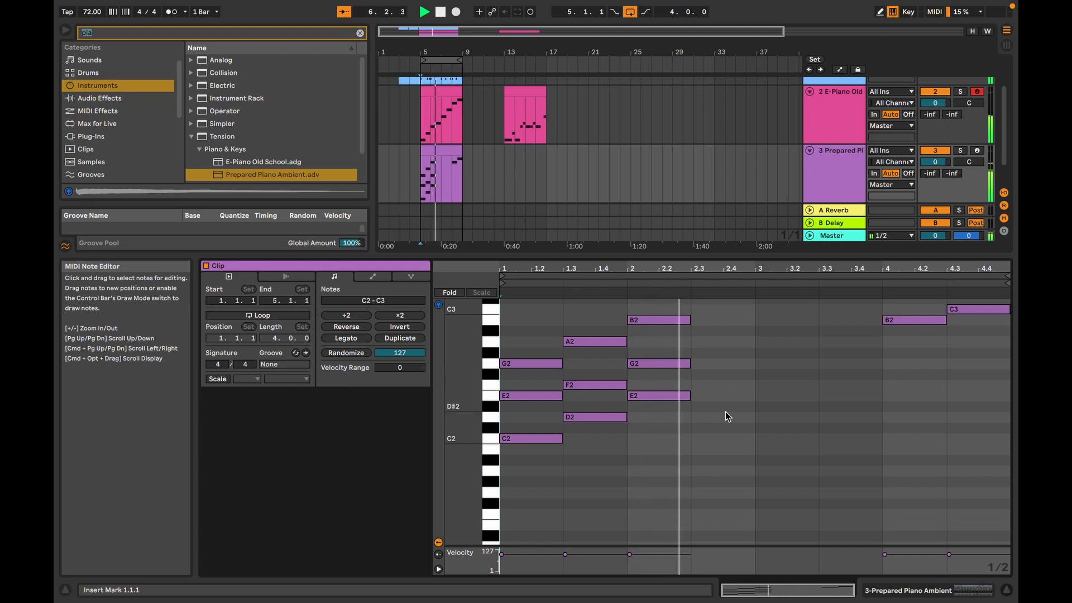
key("space")
Step: Duplicate the C2-E2-G2 chord, place the copy at 2.3.1 and transpose it up five semitones to F2-A2-C3
left_click(581, 477)
left_click_drag(535, 362, 535, 362)
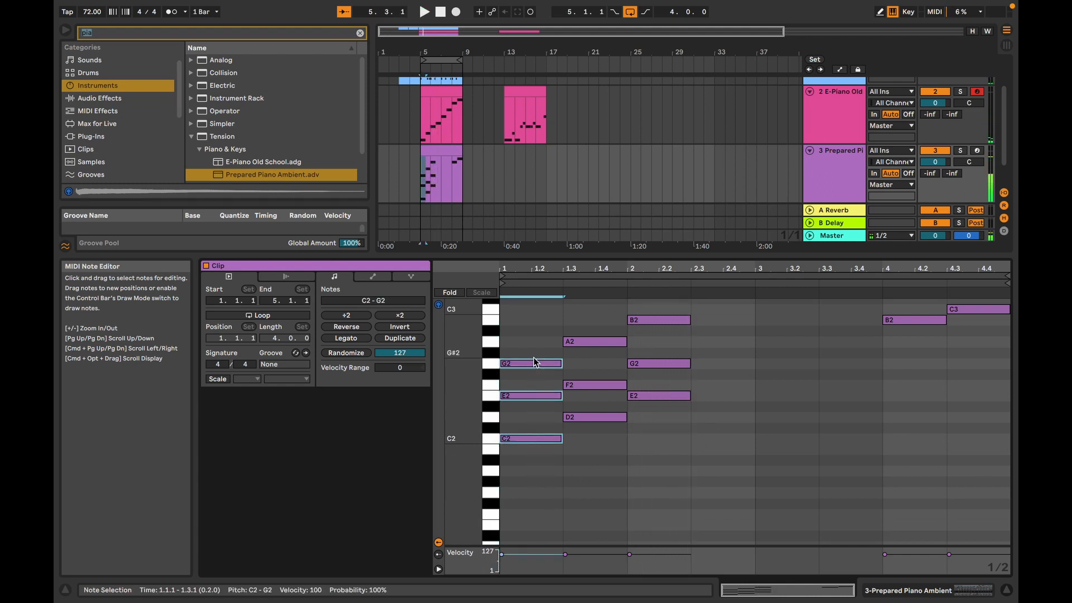
key("super+d")
key("Right")
key("Right")
key("Right")
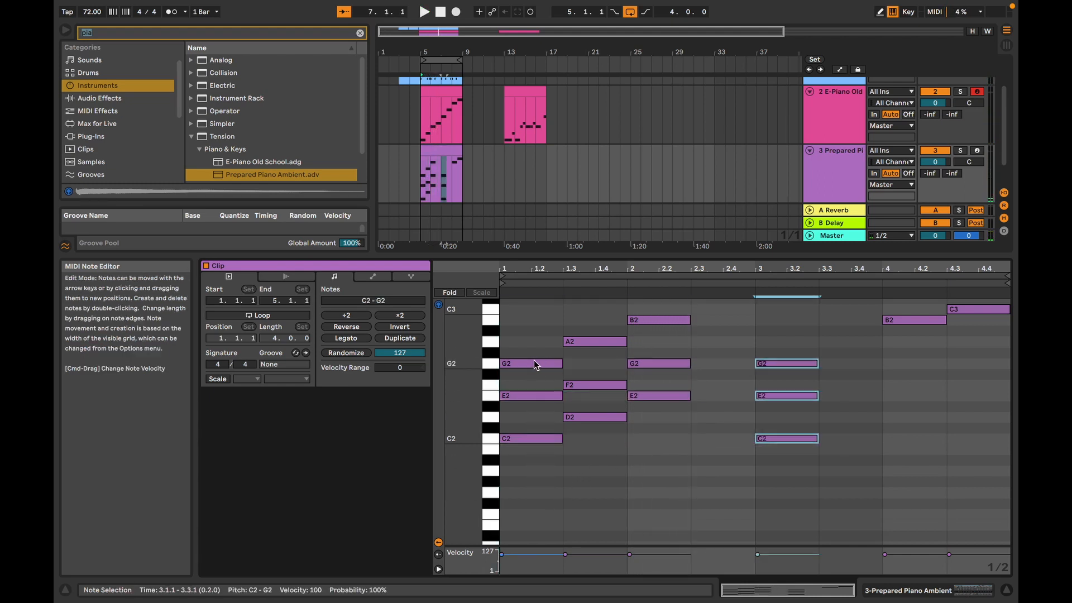
key("Up")
key("Up")
key("Up")
key("Up")
key("Left")
key("Up")
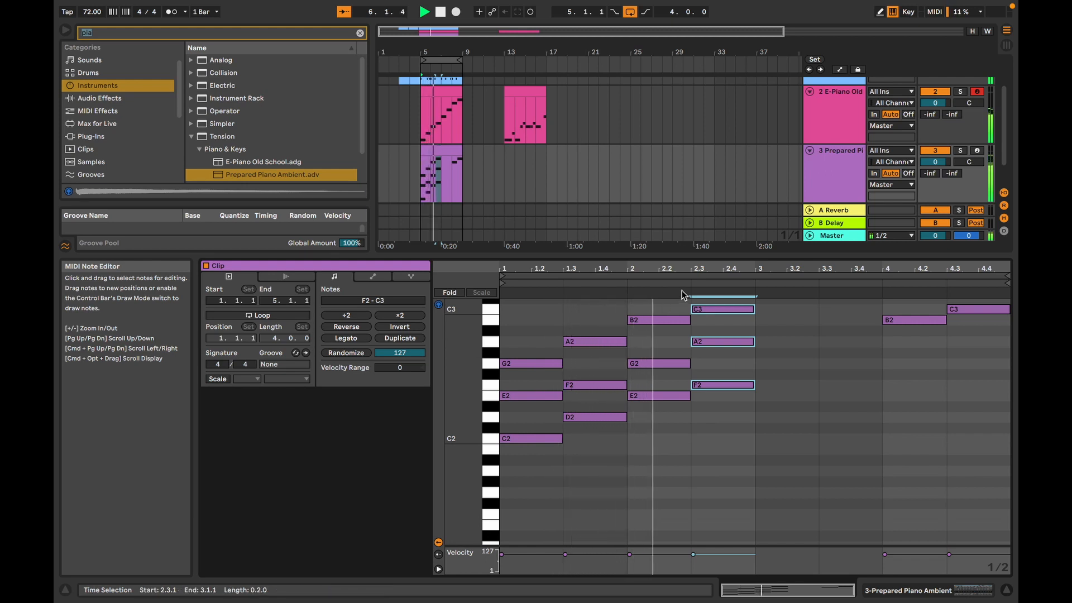
Step: Duplicate the F2-A2-C3 chord to 3.1.1 and transpose the copy up two semitones to G2-B2-D3
scroll(701, 357, "down", 1)
scroll(702, 357, "up", 6)
scroll(714, 356, "down", 4)
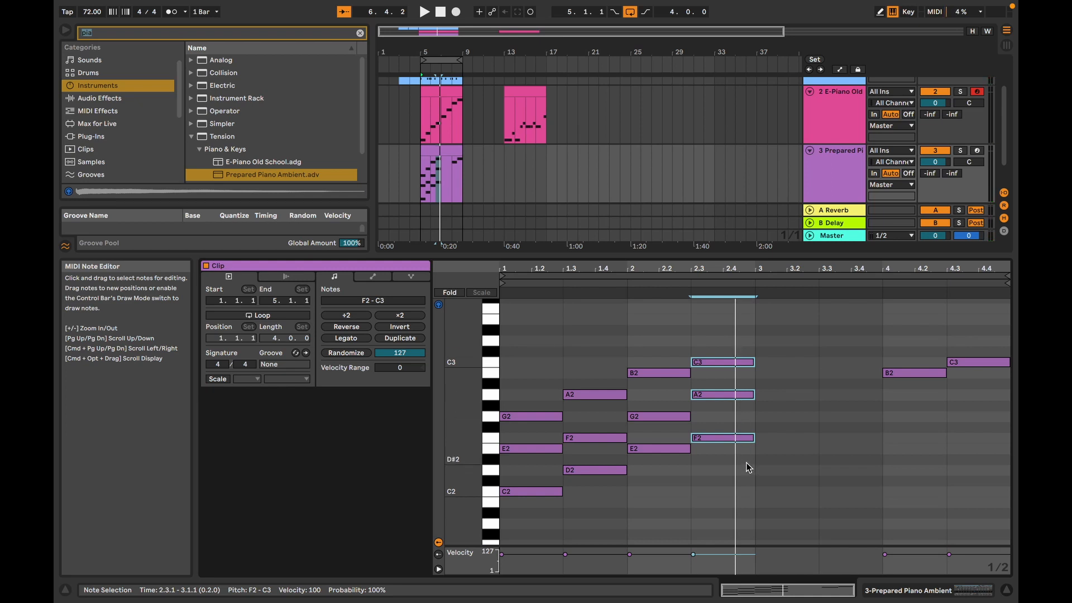
key("super+d")
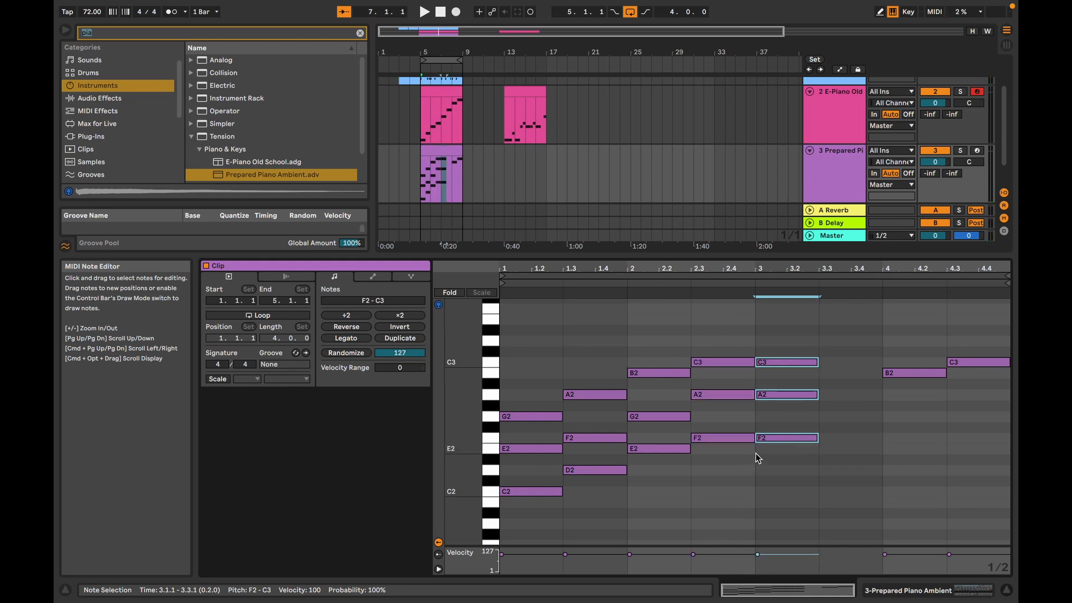
key("Up")
key("Up")
Step: Play back the five chords and select the single B2 and C3 notes in bar 4
key("space")
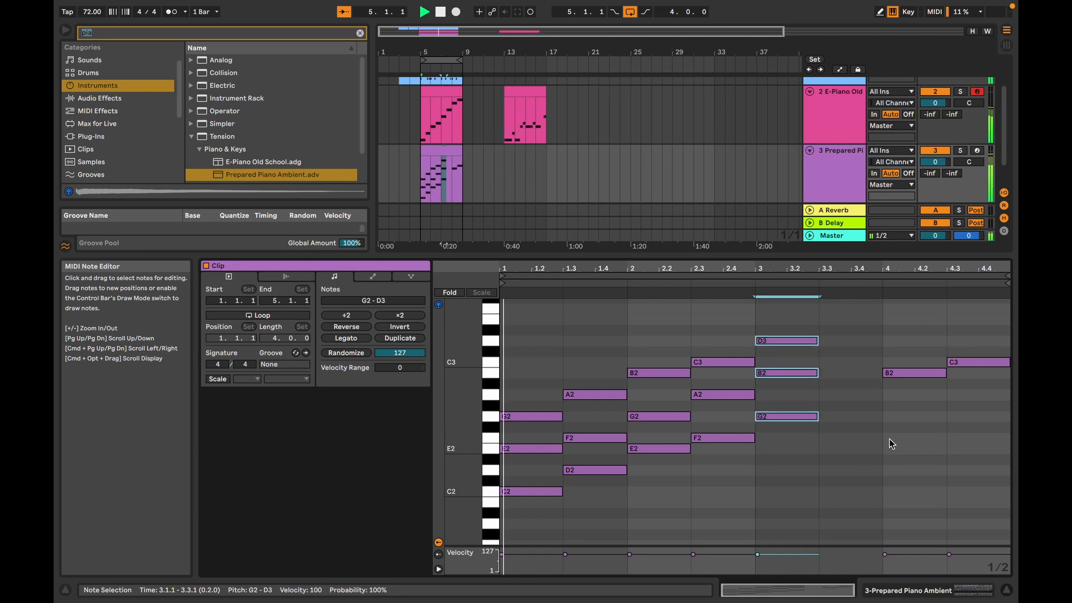
left_click(912, 358)
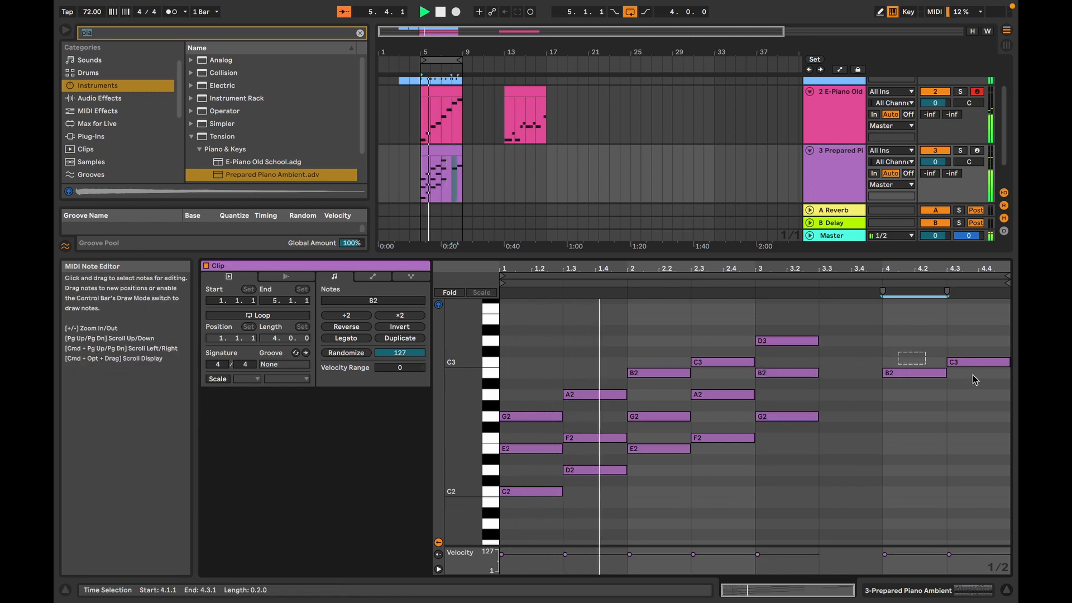
left_click_drag(973, 374, 983, 378)
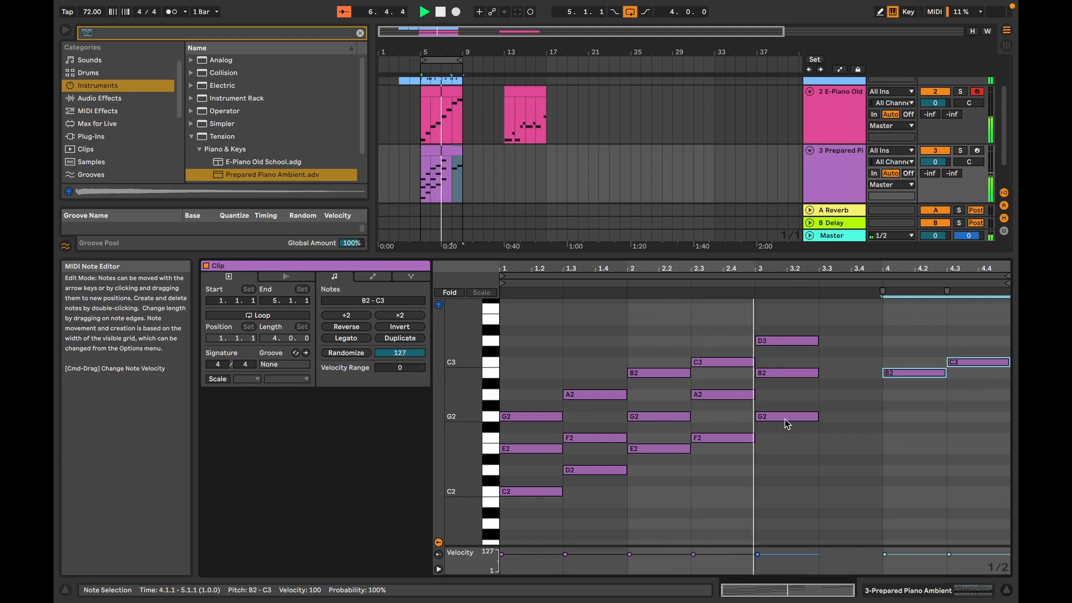
key("space")
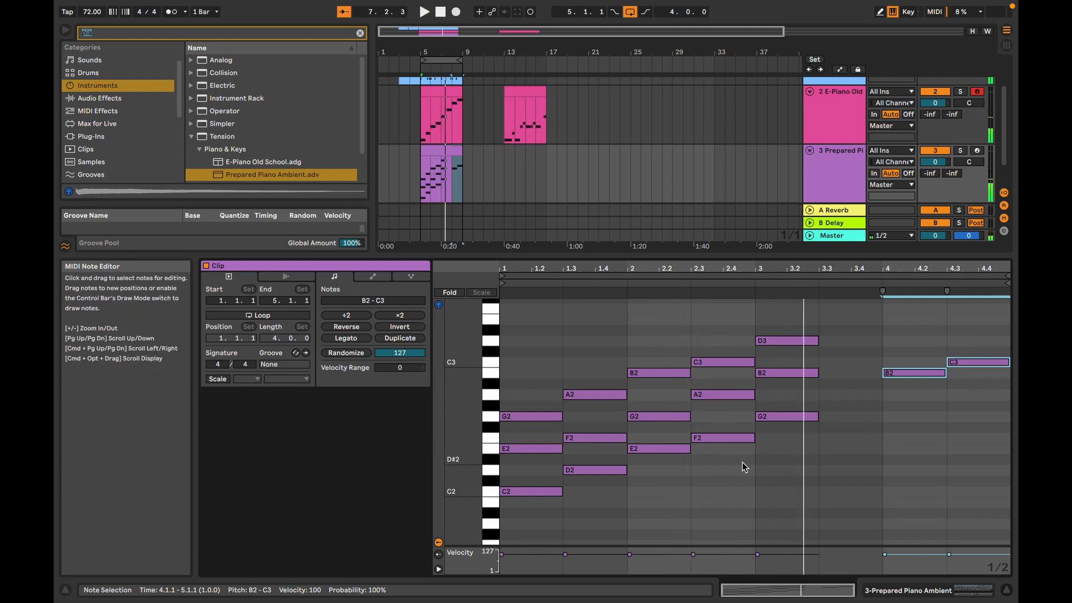
Step: Duplicate the E2-G2-B2 chord, place the copy at 3.3.1 and transpose it up five semitones to A2-C3-E3
left_click_drag(690, 487, 666, 363)
key("super+d")
key("Right")
key("Right")
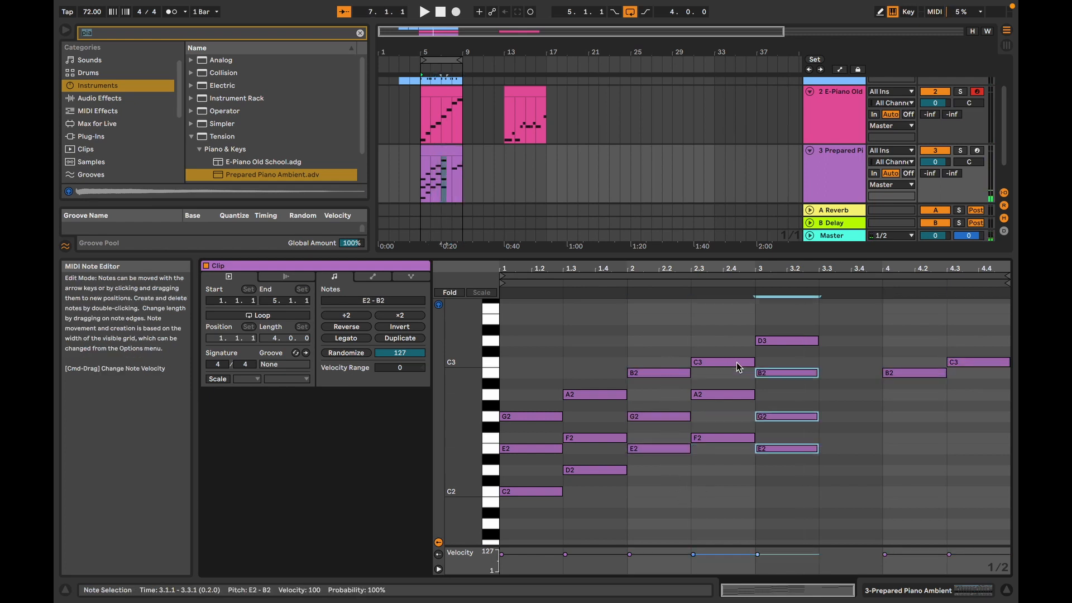
key("Up")
key("Up")
key("Up")
key("Up")
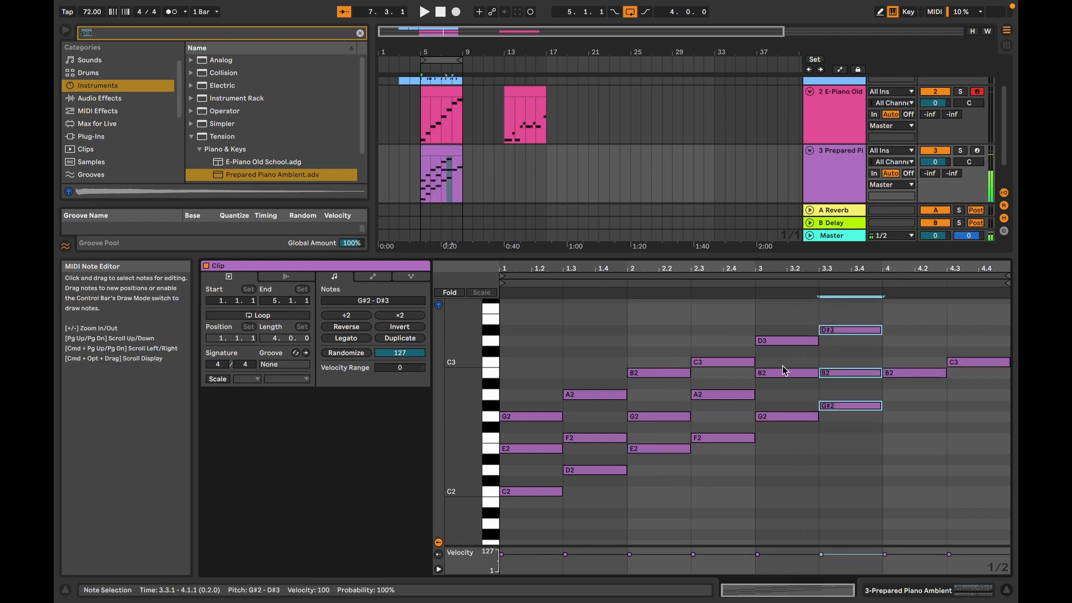
key("Up")
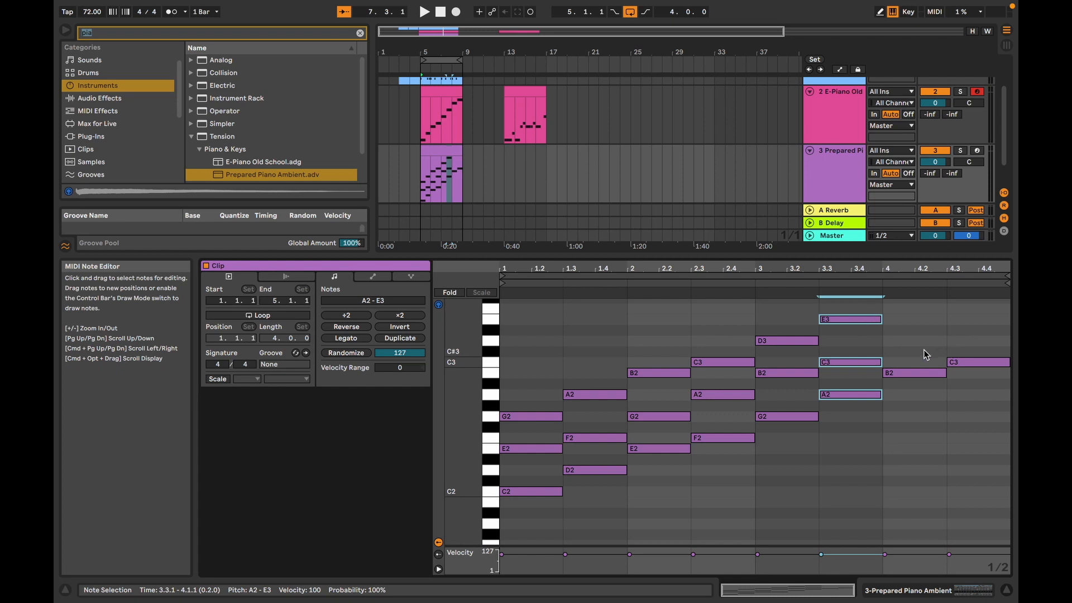
Step: Stack D3 and F3 half-bar notes above the B2 at 4.1.1 to form the seventh triad
left_click(925, 373)
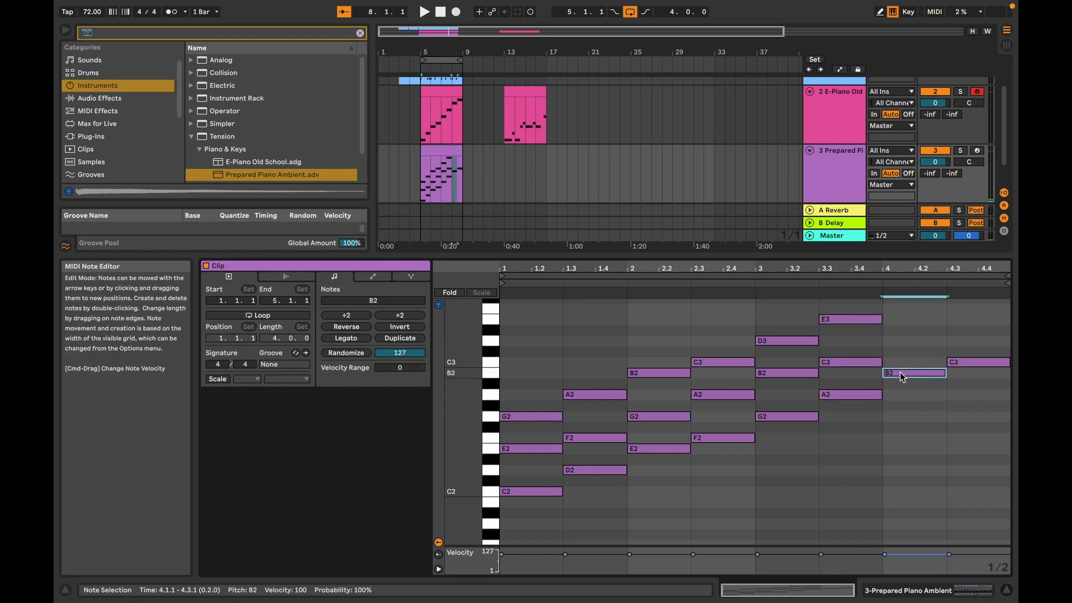
key("Up")
key("Up")
key("Up")
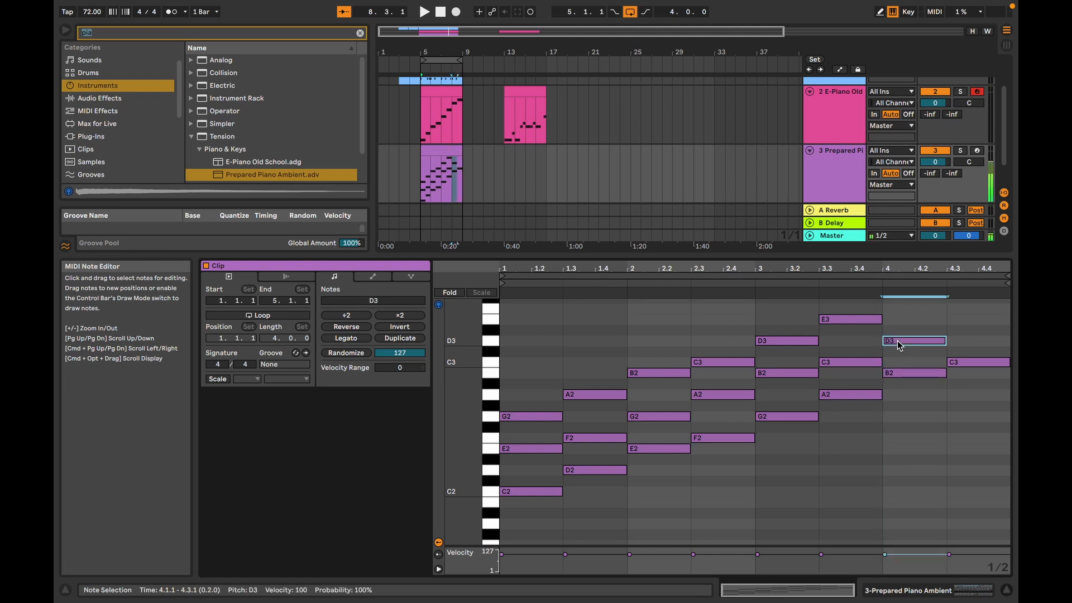
scroll(900, 329, "down", 1)
scroll(901, 329, "up", 4)
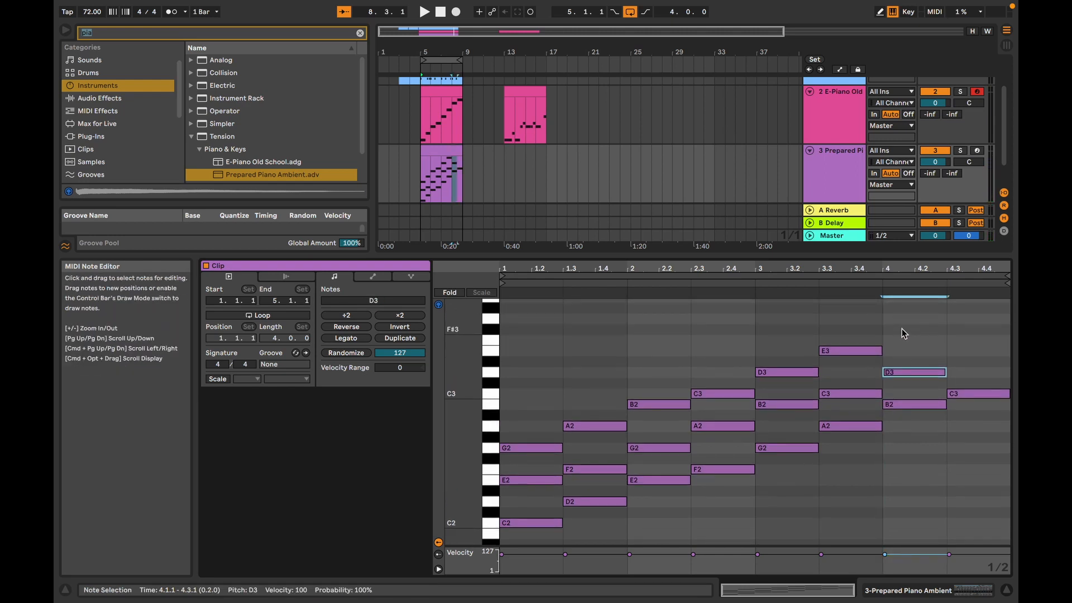
double_click(900, 340)
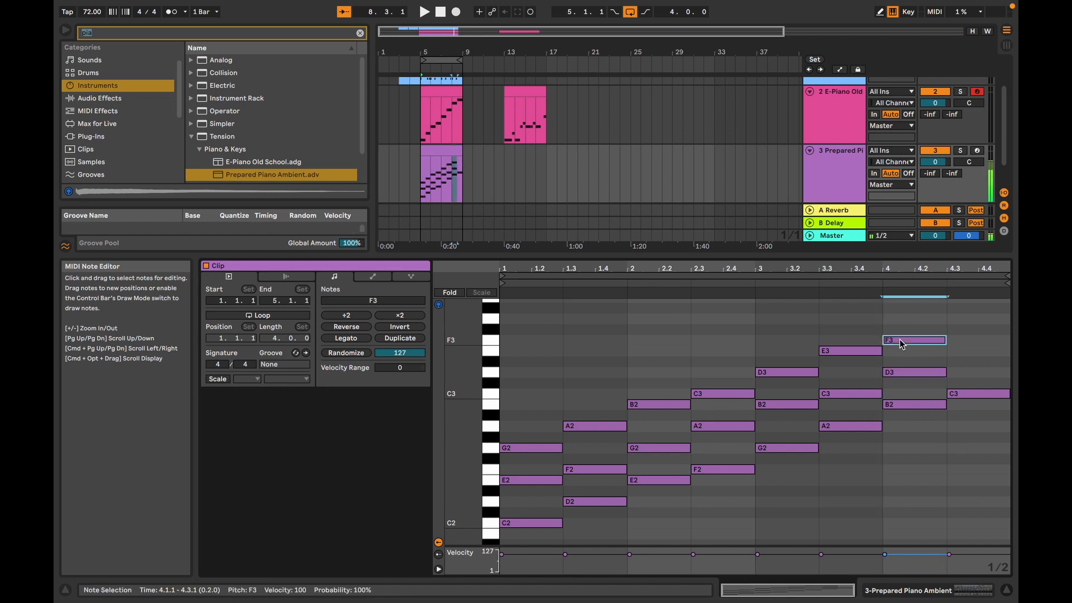
left_click(906, 373)
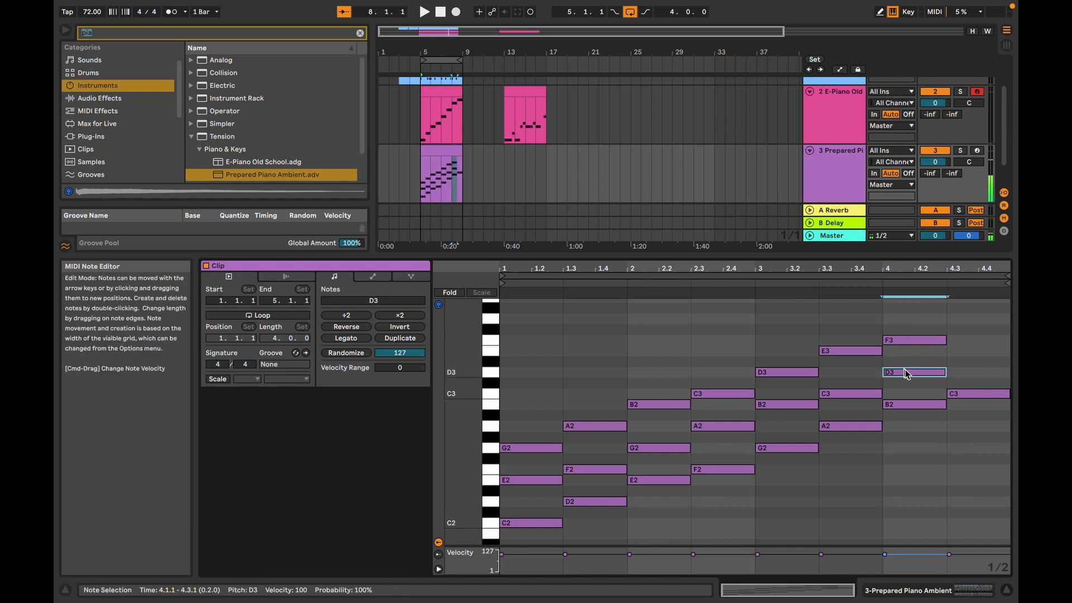
left_click(983, 394)
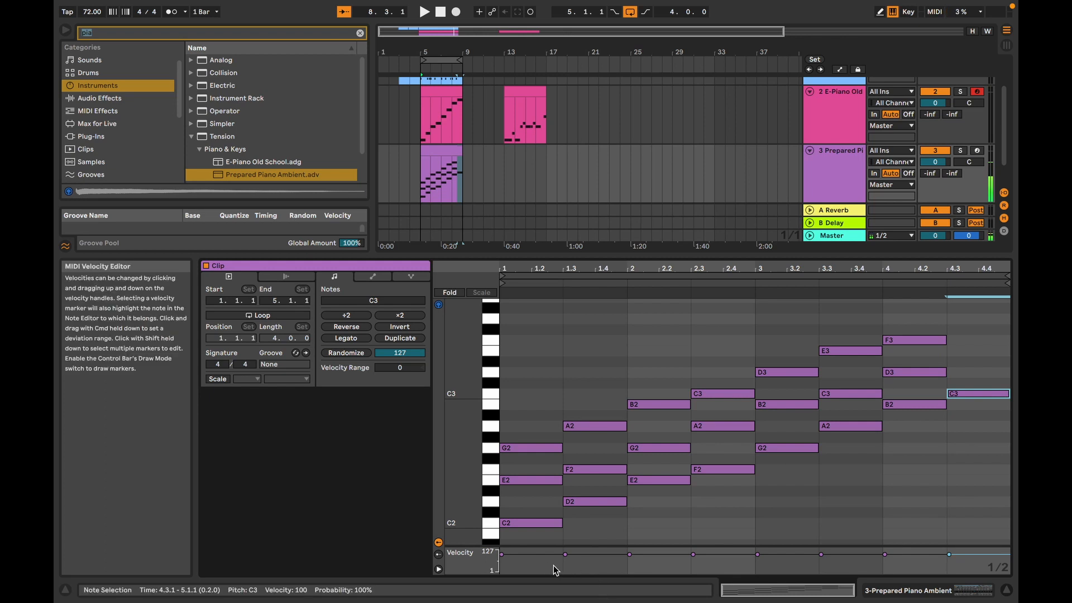
Step: Play the clip, duplicate the C2-E2-G2 chord and place the copy at 4.3.1 beneath the C3 note
key("space")
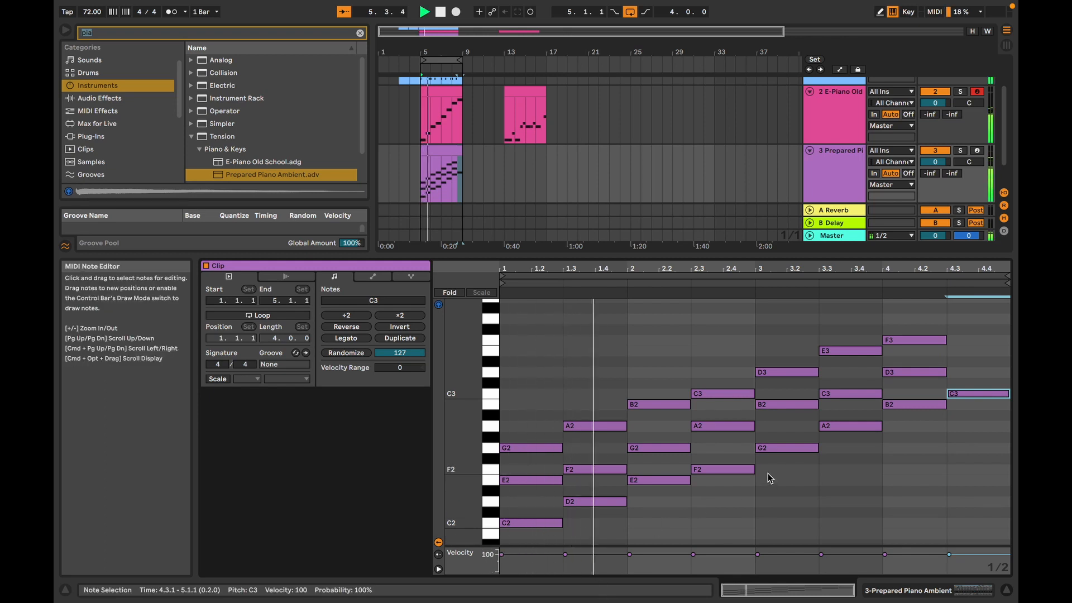
left_click_drag(526, 535, 532, 438)
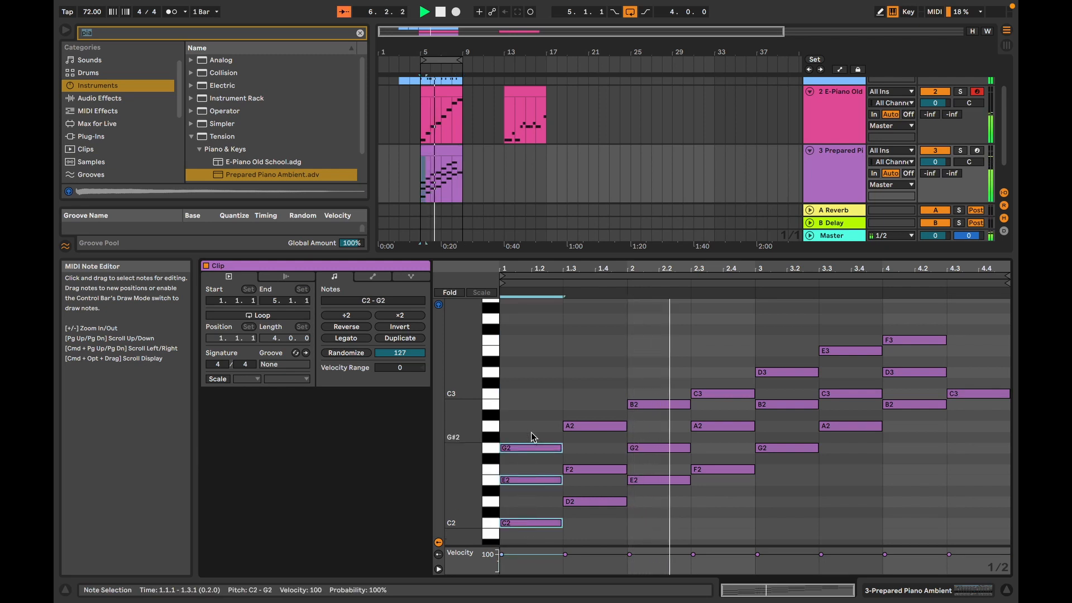
key("super+d")
key("Right")
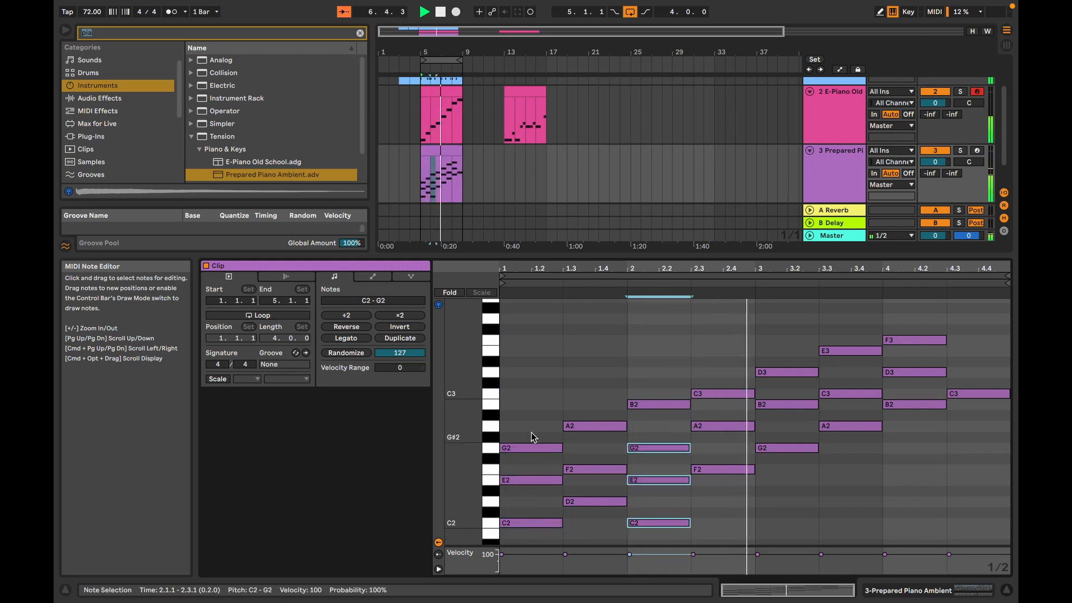
key("Right")
key("Right")
key("Right")
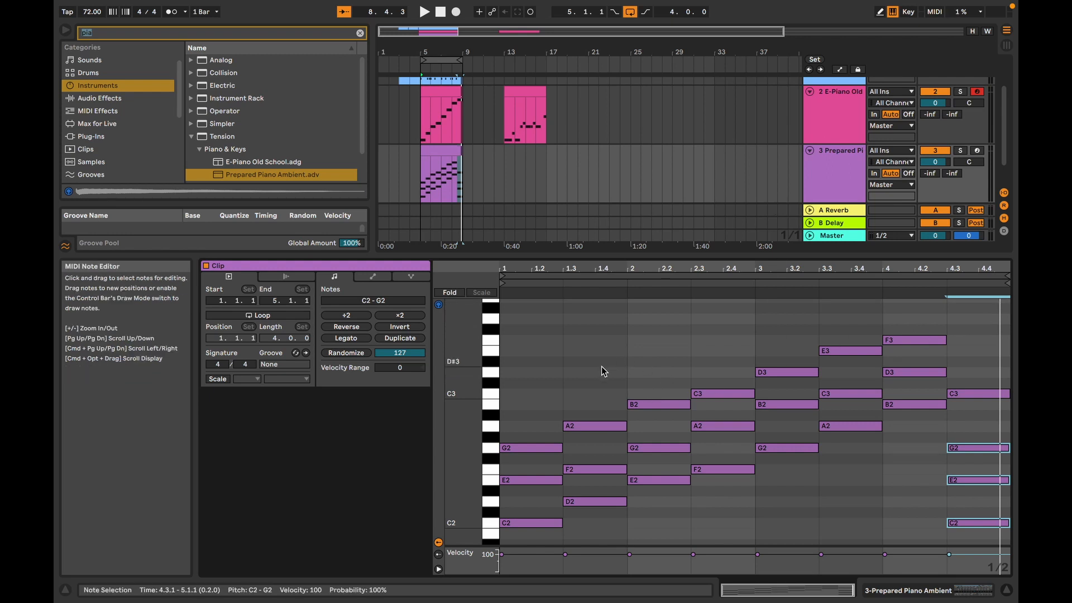
Step: Move the Prepared Piano clip to bar 9 and paste a copy of it back at bar 5
left_click(442, 151)
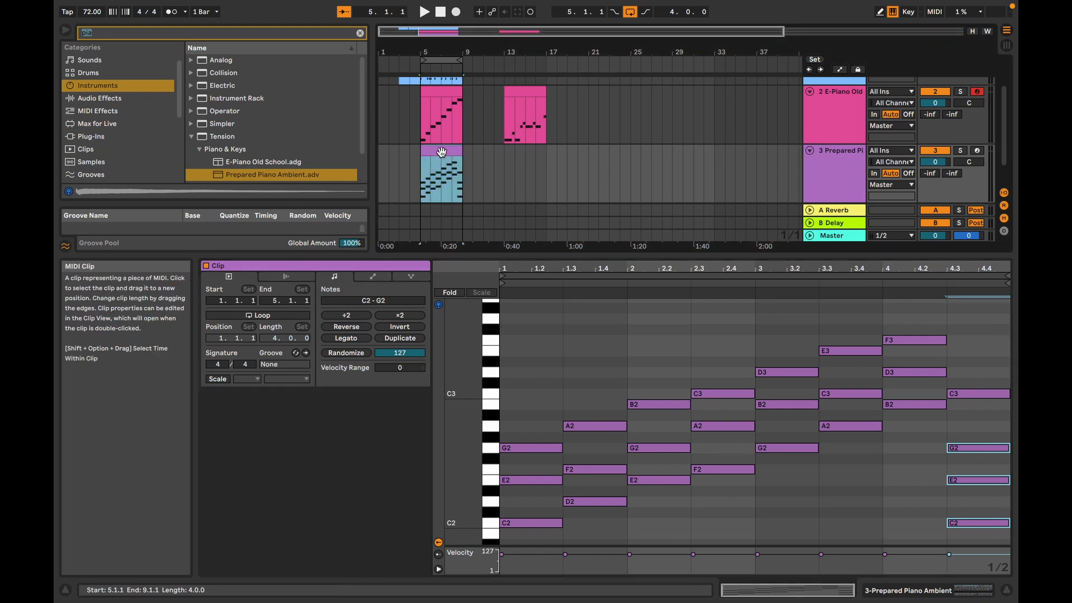
left_click_drag(447, 154, 485, 154)
right_click(485, 154)
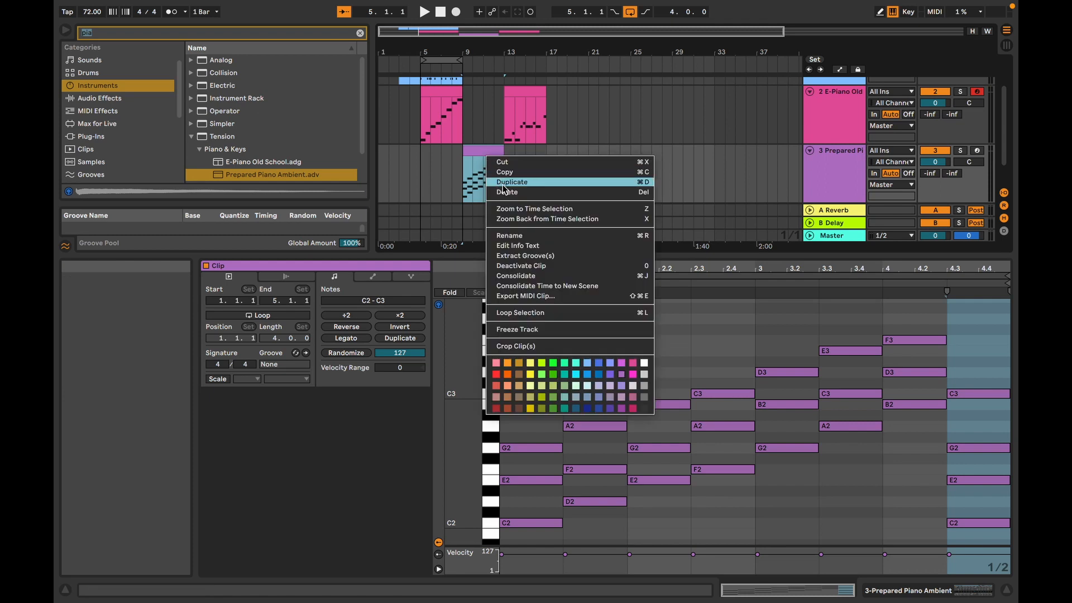
left_click(504, 172)
right_click(423, 170)
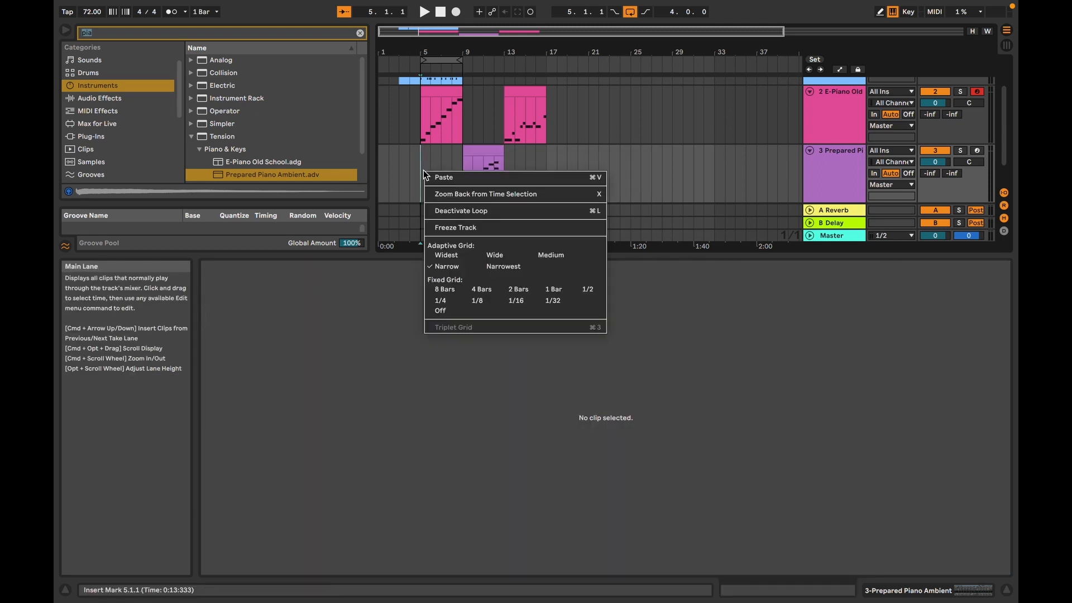
left_click(442, 177)
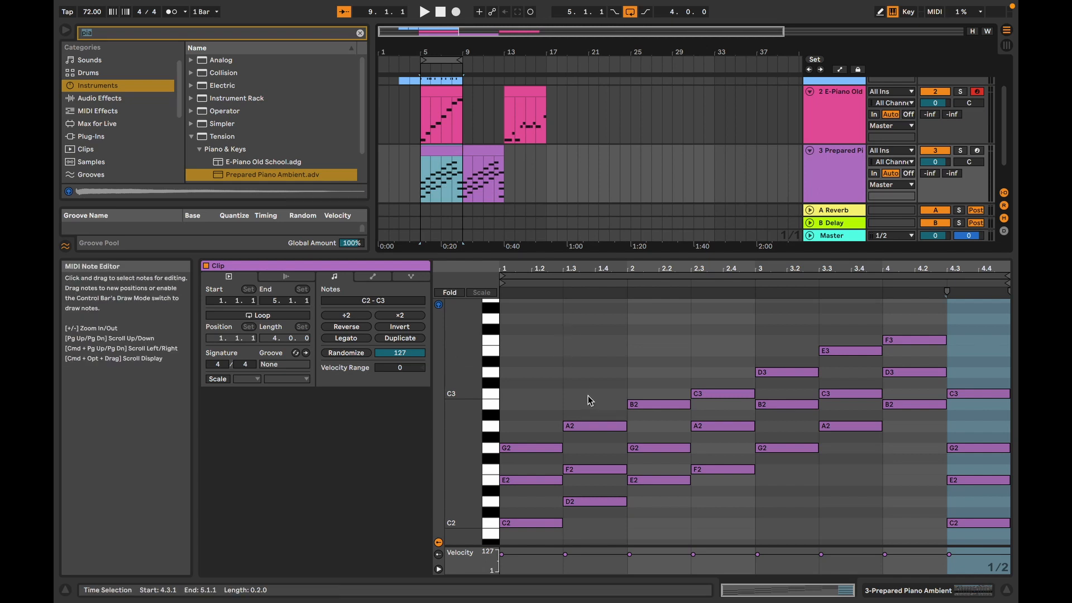
Step: Delete the D2-F2-A2 chord at 1.3.1 and the E2-G2-B2 chord at 2.1.1 from the bar 5 clip
left_click_drag(588, 396, 600, 488)
key("Delete")
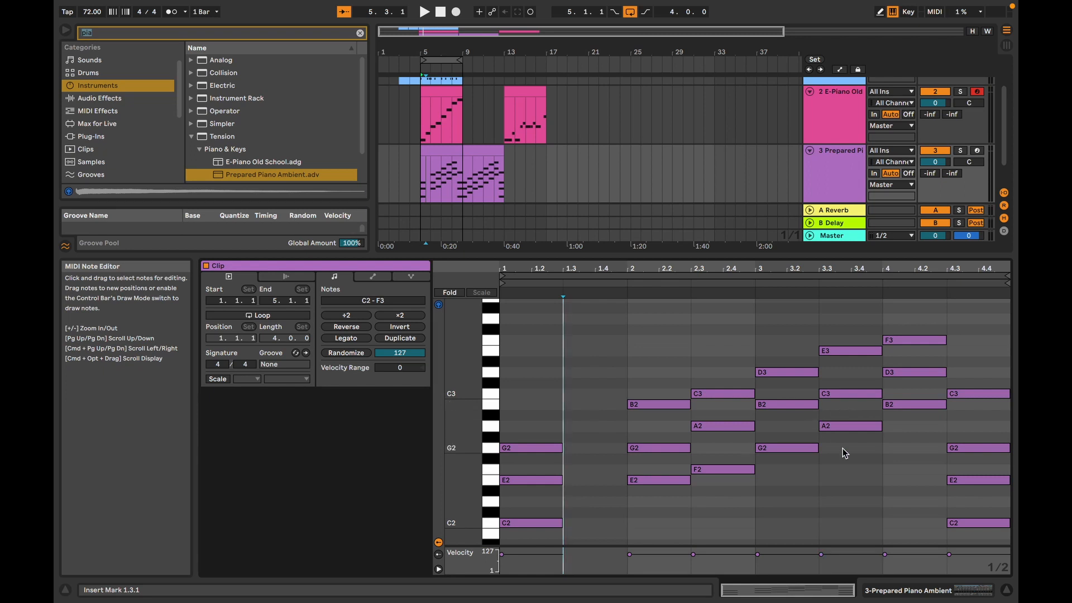
left_click_drag(659, 392, 656, 482)
key("Delete")
Step: Shift the F2-A2-C3 chord earlier to 1.3.1 and the G2-B2-D3 chord to 2.1.1
left_click_drag(719, 360, 716, 470)
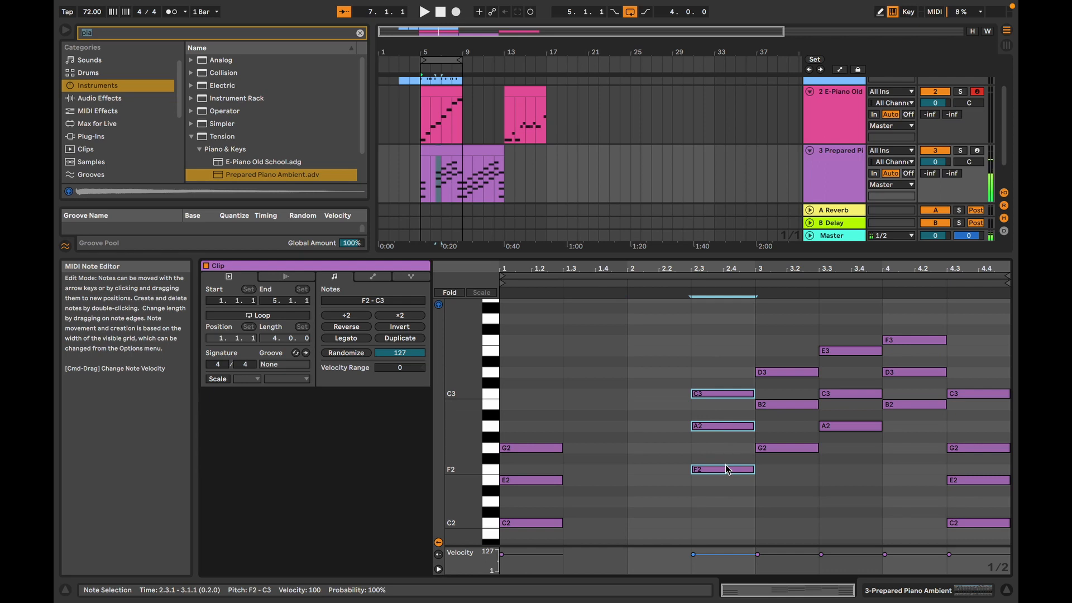
key("Left")
key("Left")
key("Left")
key("Left")
left_click_drag(777, 360, 779, 464)
key("Left")
key("Left")
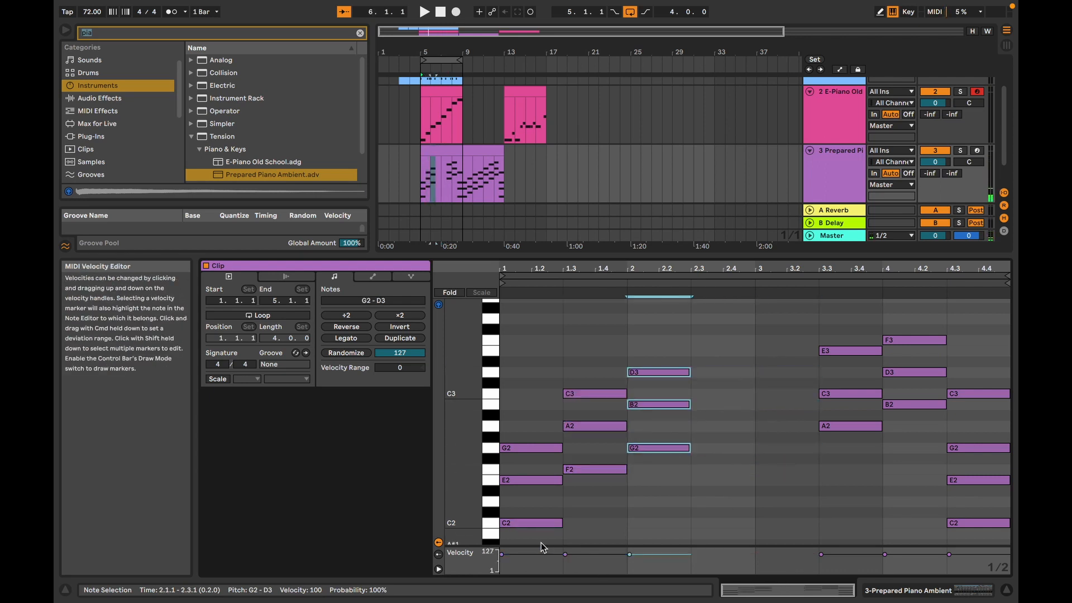
Step: Place a copy of the C2-E2-G2 chord at 2.3.1 to close the two-bar progression
left_click_drag(537, 535, 536, 438)
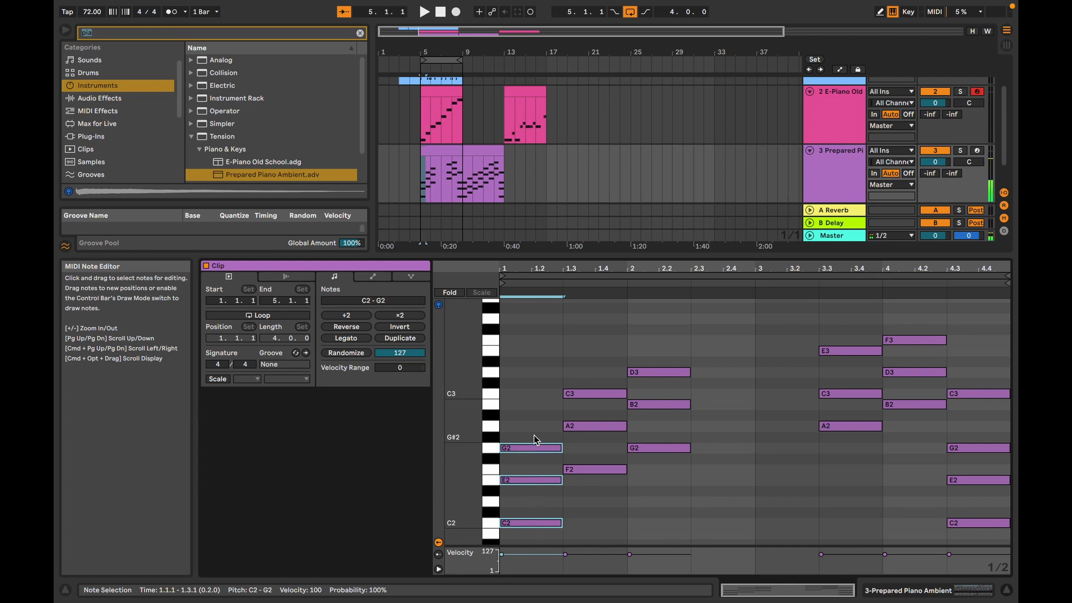
key("Right")
key("Right")
key("Right")
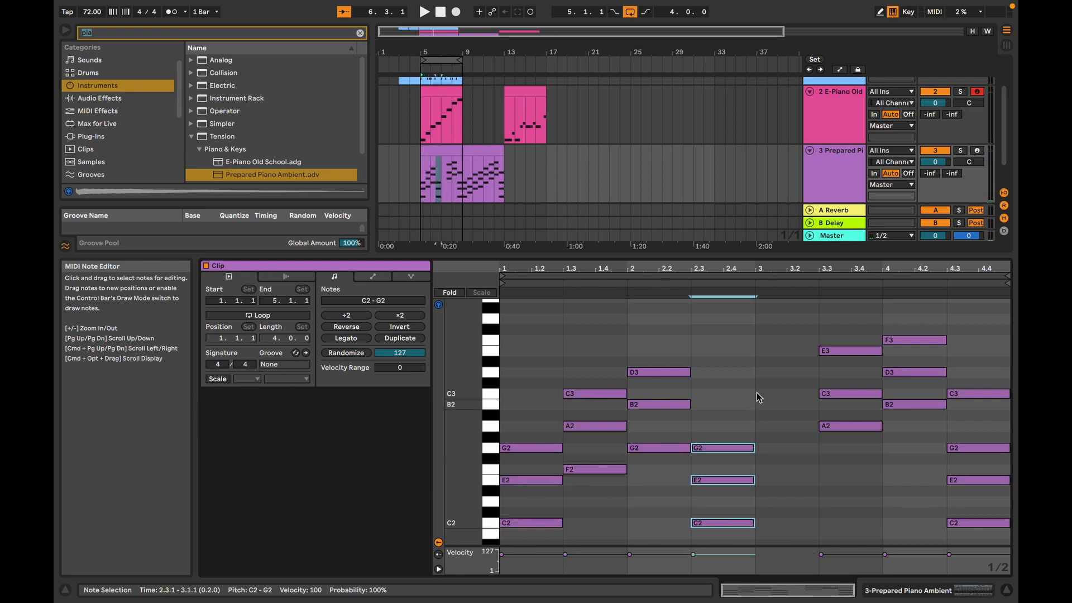
Step: Delete the old chords from 3.3.1 onward, then duplicate the two-bar four-chord progression into bars 3 and 4 and play it
left_click_drag(813, 330, 970, 504)
key("Delete")
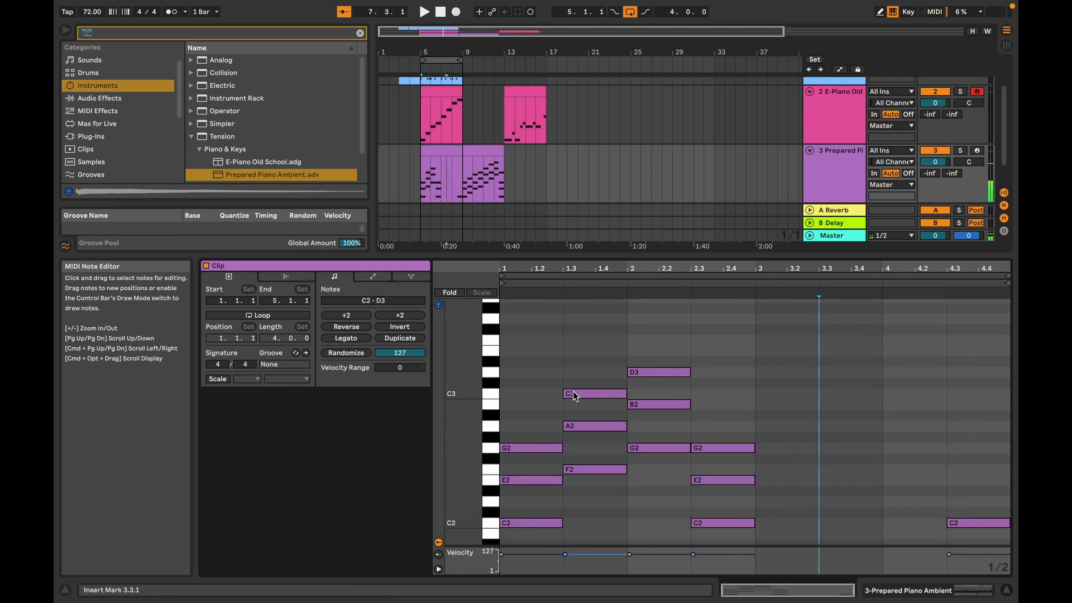
left_click_drag(531, 366, 780, 530)
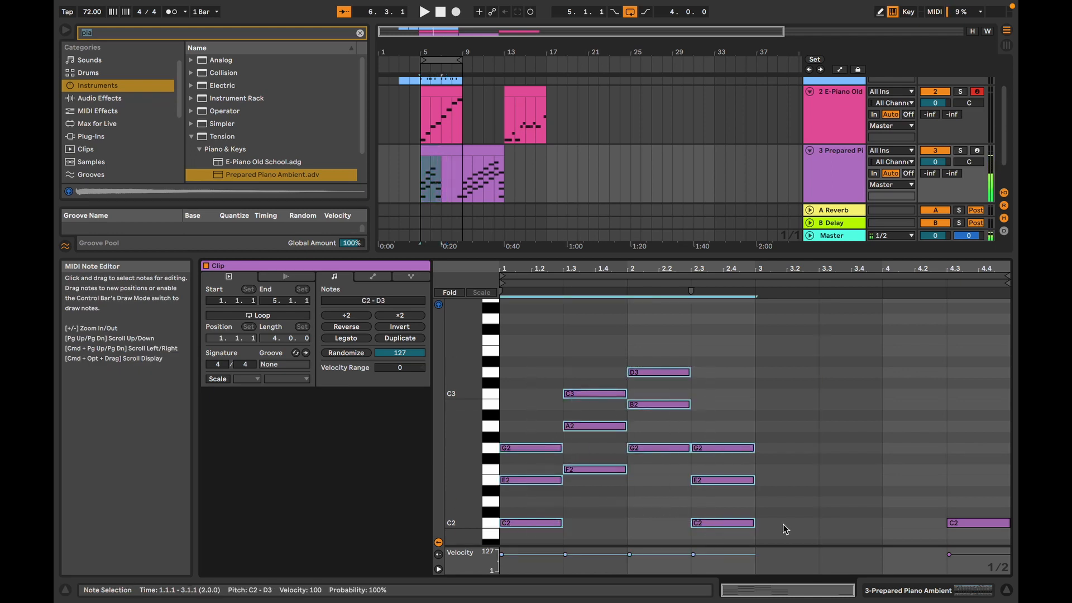
key("super+d")
key("space")
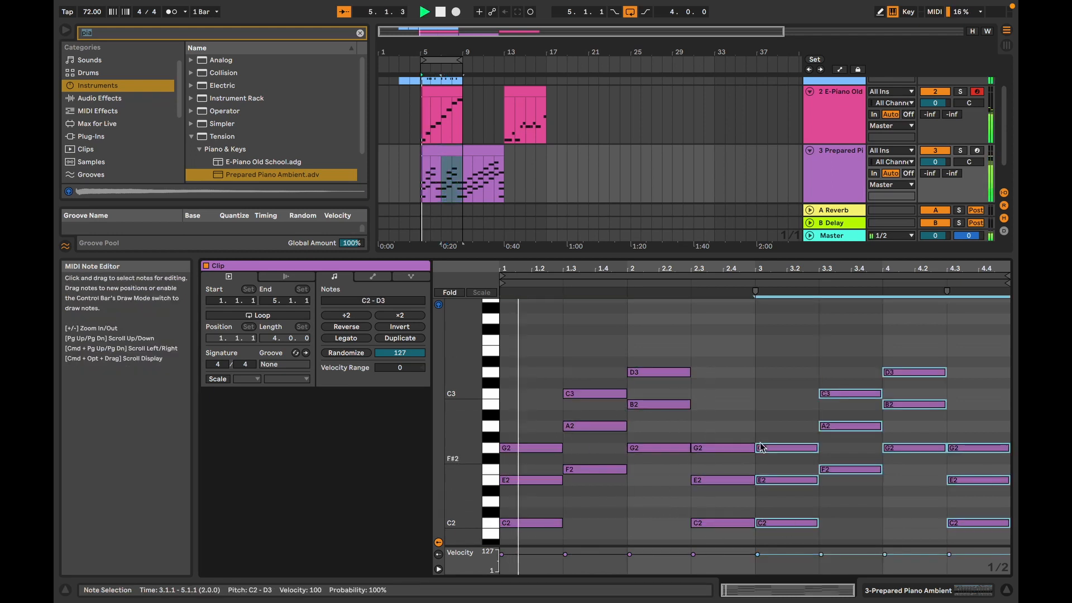
Step: Move the ascending E-Piano clip to bar 9 and play the chord progression on its own from bar 5
left_click(447, 92)
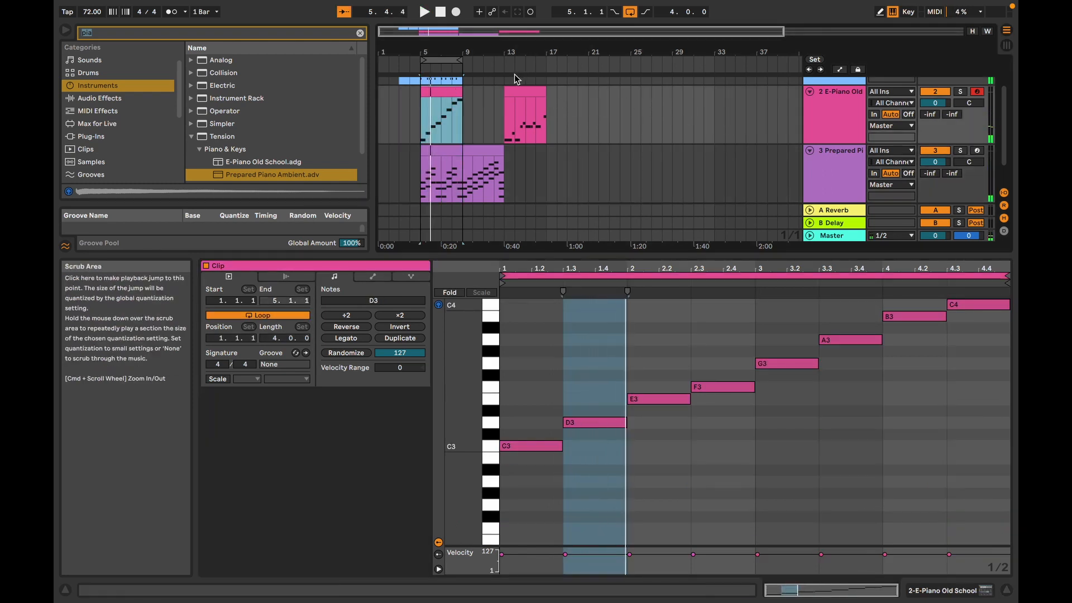
left_click_drag(446, 92, 484, 96)
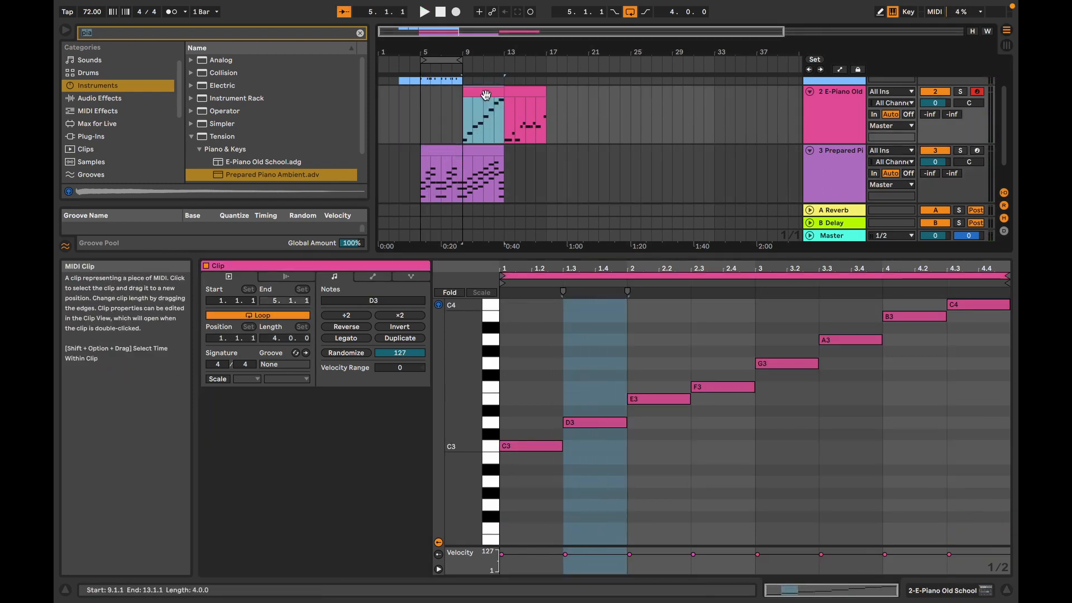
left_click(423, 123)
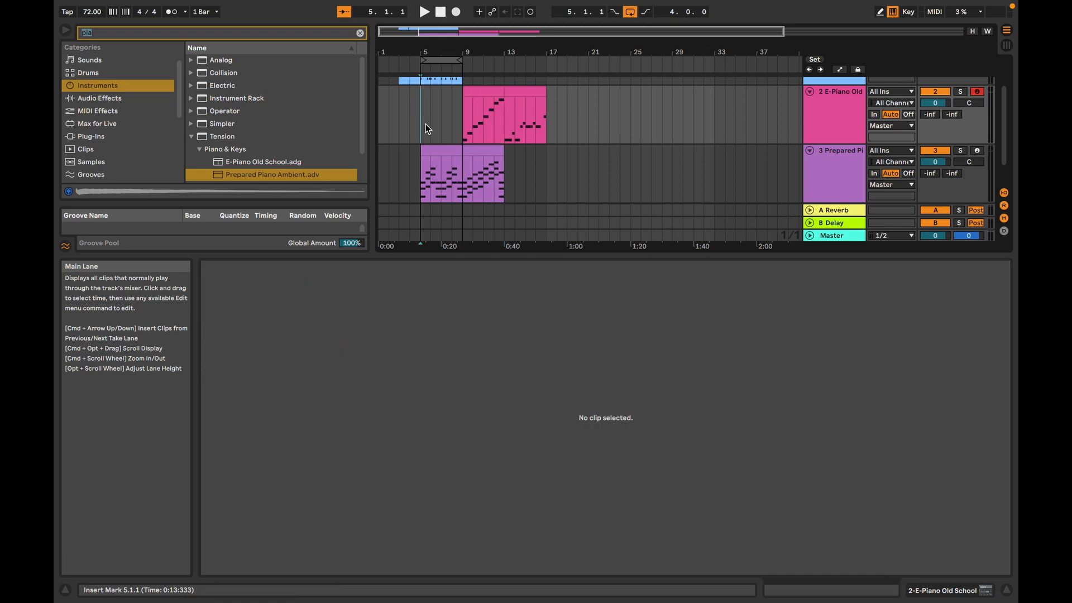
key("space")
Step: Insert an empty four-bar MIDI clip on the E-Piano track from bar 5 to bar 9
left_click(480, 92)
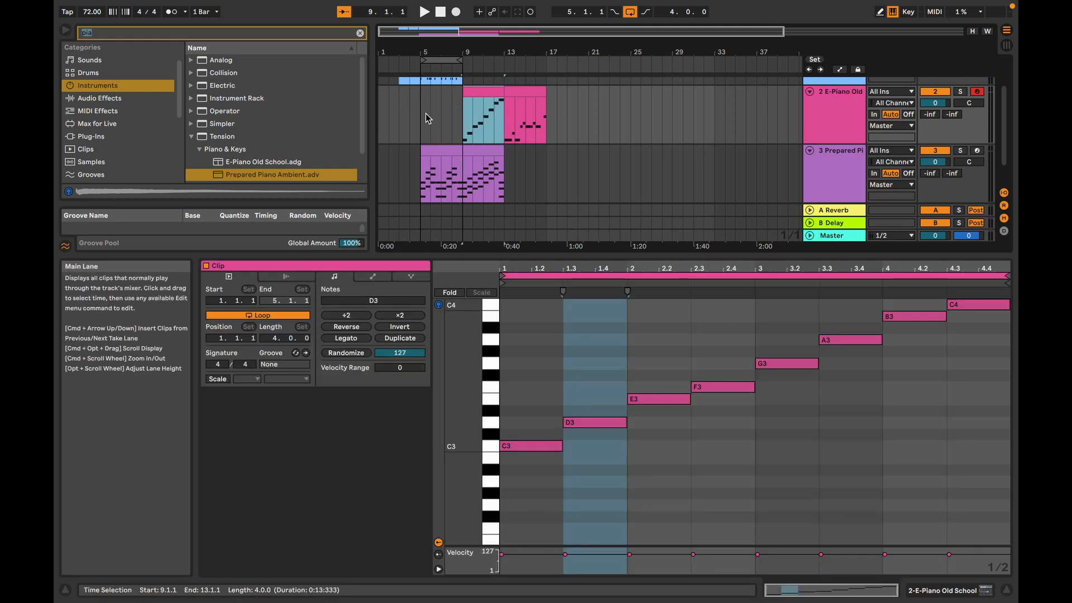
left_click(460, 113)
left_click_drag(457, 115, 429, 115)
right_click(430, 96)
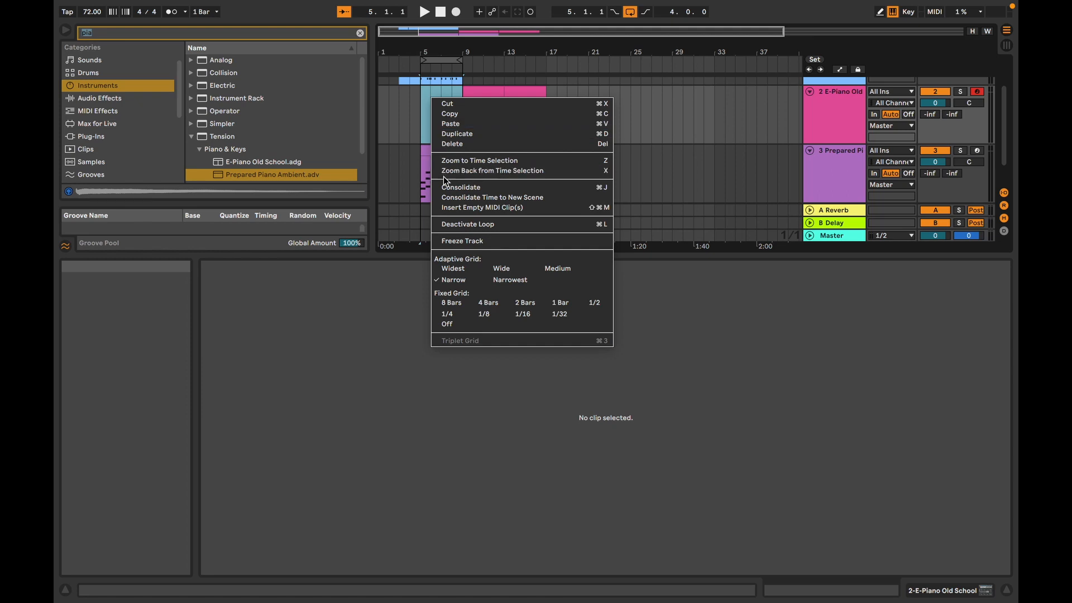
left_click(454, 207)
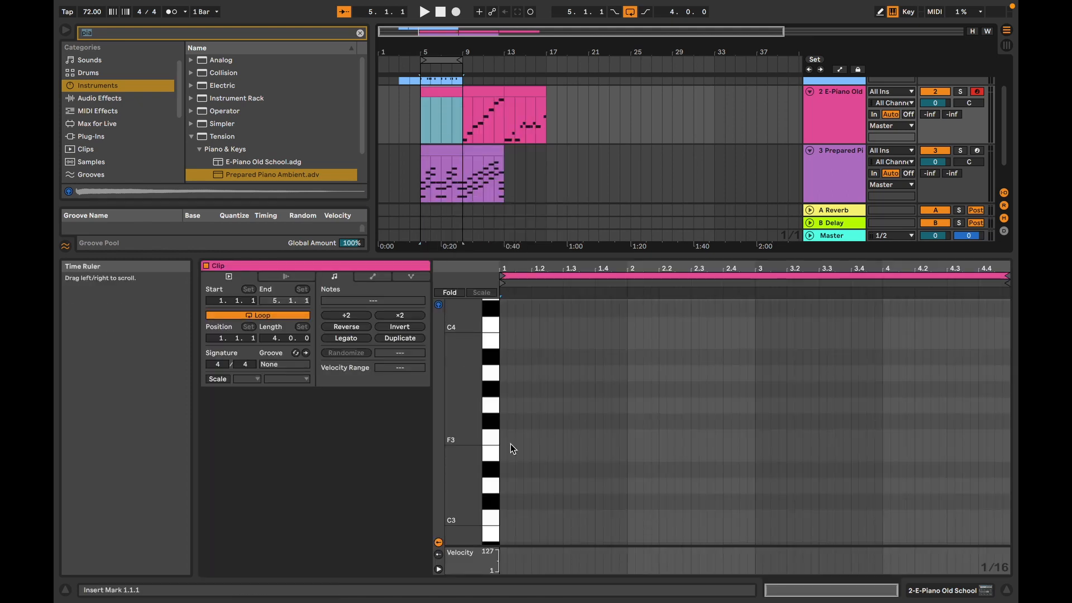
Step: Set the note grid to 1/4, enter the quarter notes C3, D3, E3, D3 in the first bar and play them back
right_click(503, 487)
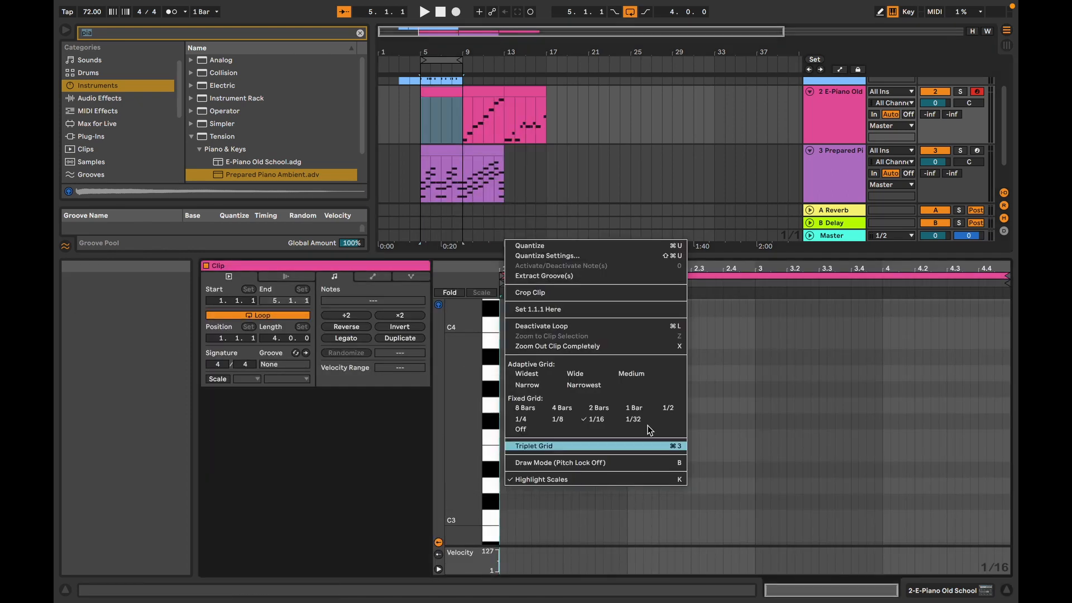
left_click(529, 420)
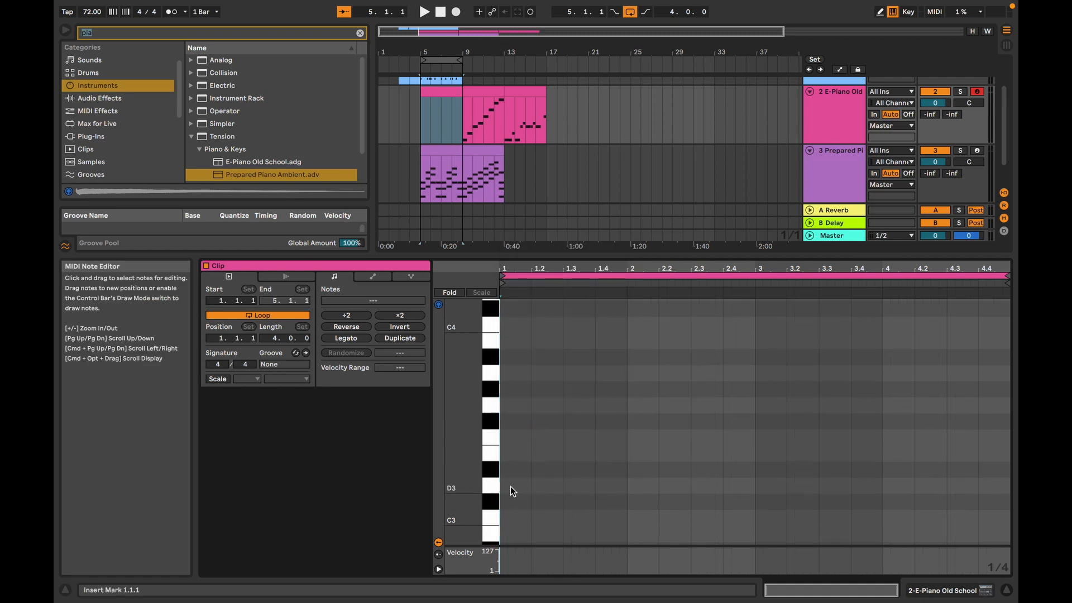
double_click(506, 516)
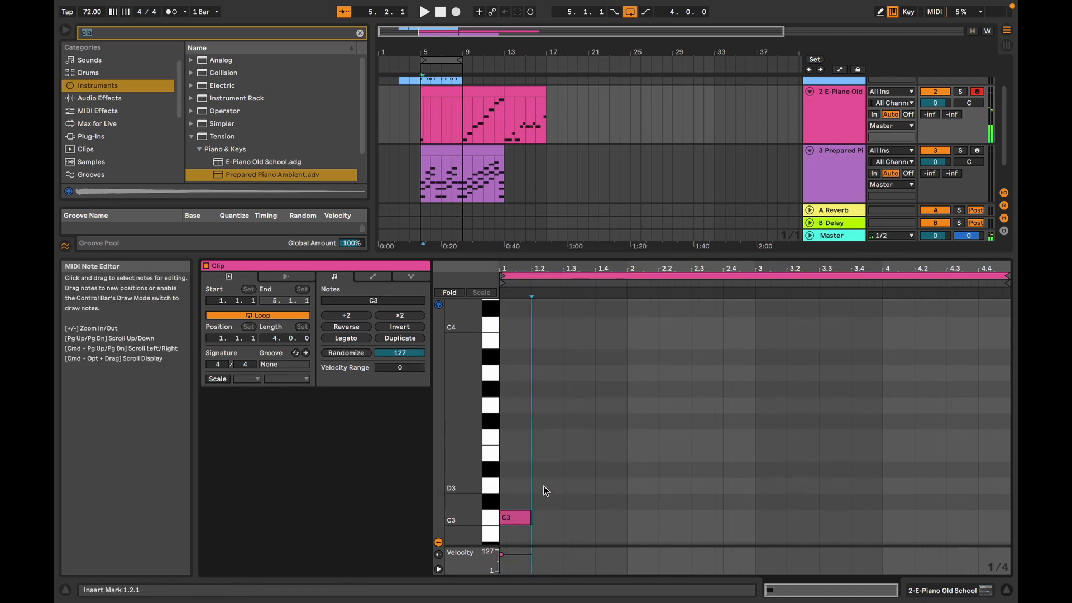
double_click(544, 485)
double_click(584, 454)
double_click(606, 486)
key("space")
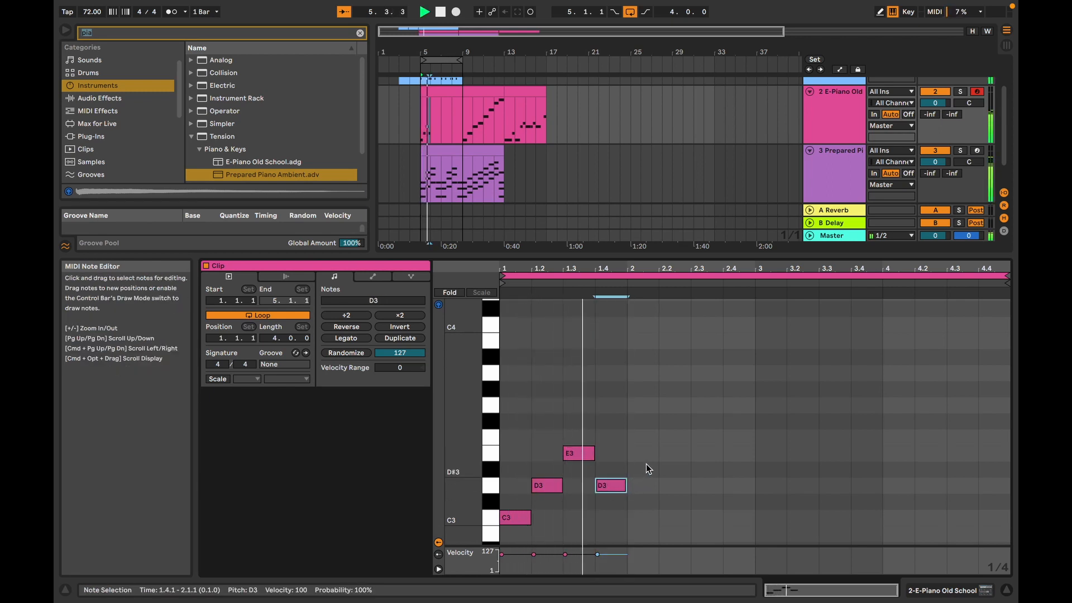
key("space")
Step: Transpose the four melody notes in the first bar up one octave to C4, D4, E4, D4
left_click_drag(516, 444, 609, 532)
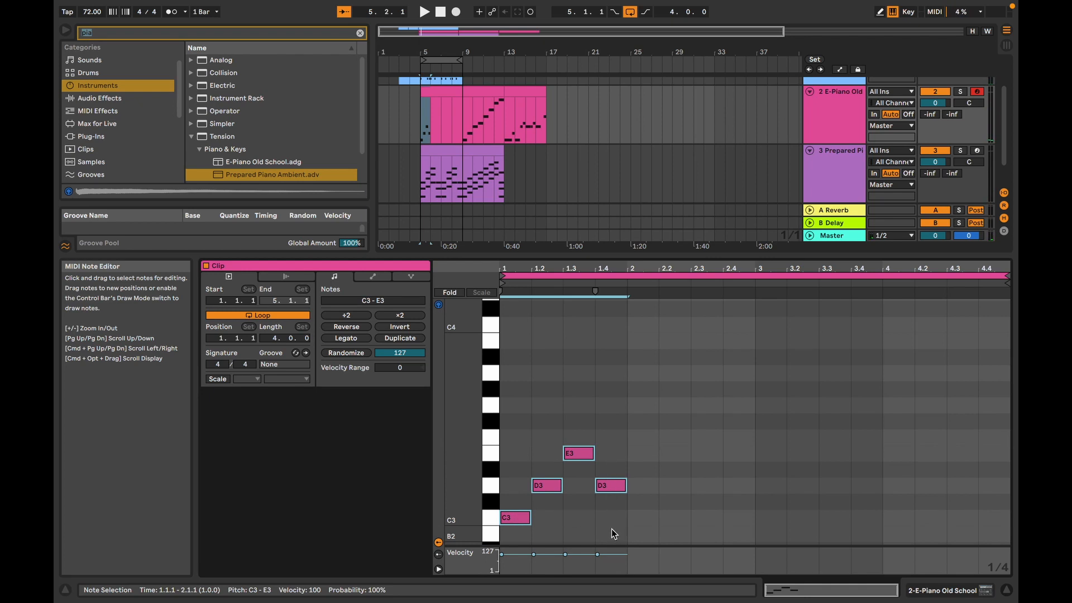
key("shift+Up")
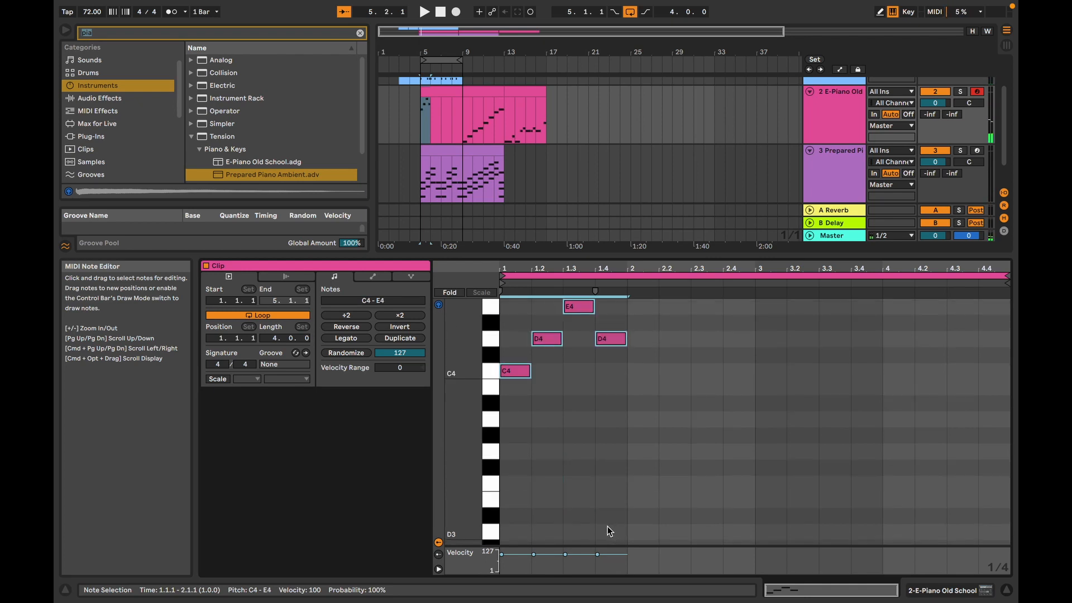
scroll(699, 404, "up", 1)
scroll(699, 409, "up", 5)
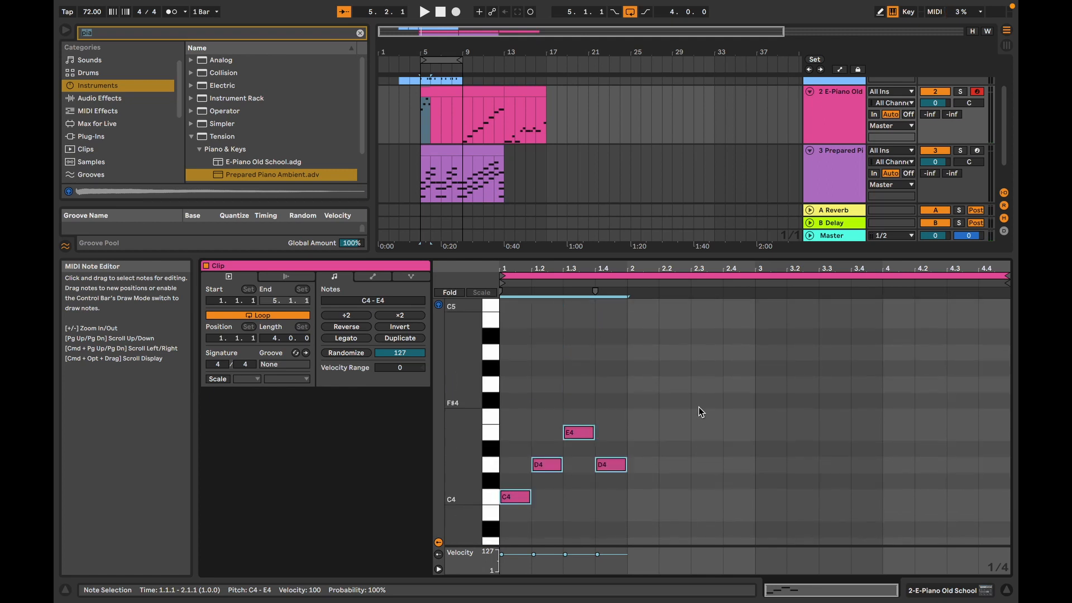
Step: Play back the first bar, duplicate its four notes into bar 2 and transpose the copies to F4, G4, A4, G4
key("space")
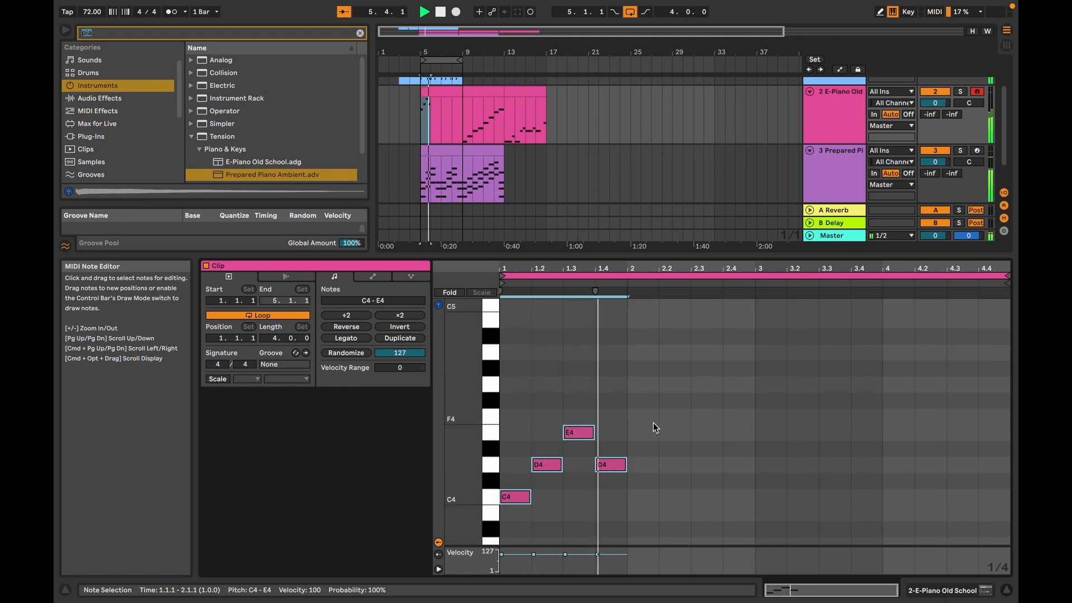
key("space")
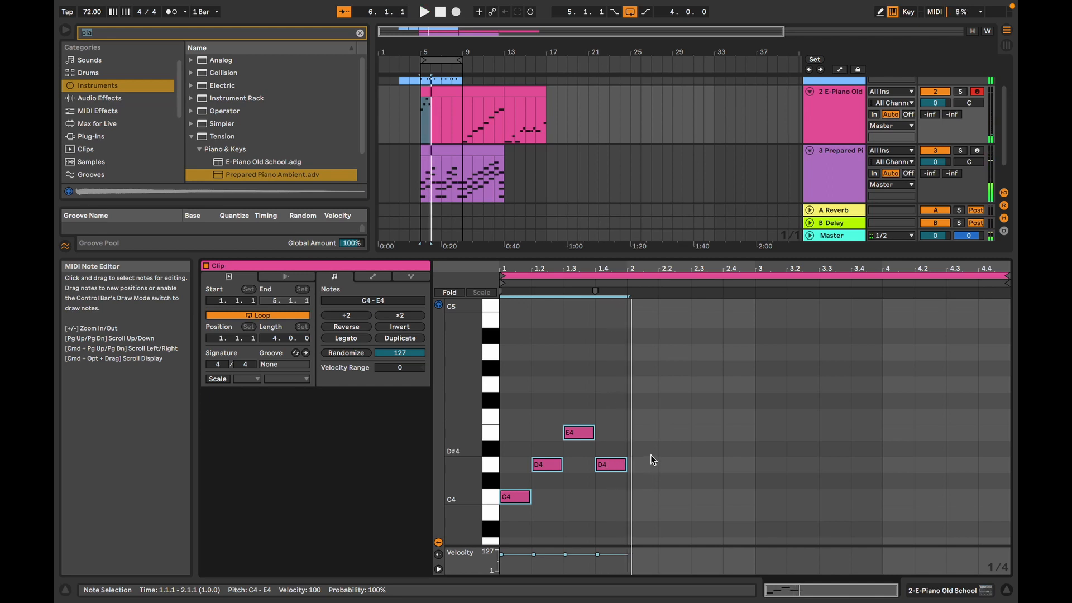
left_click_drag(617, 523, 500, 416)
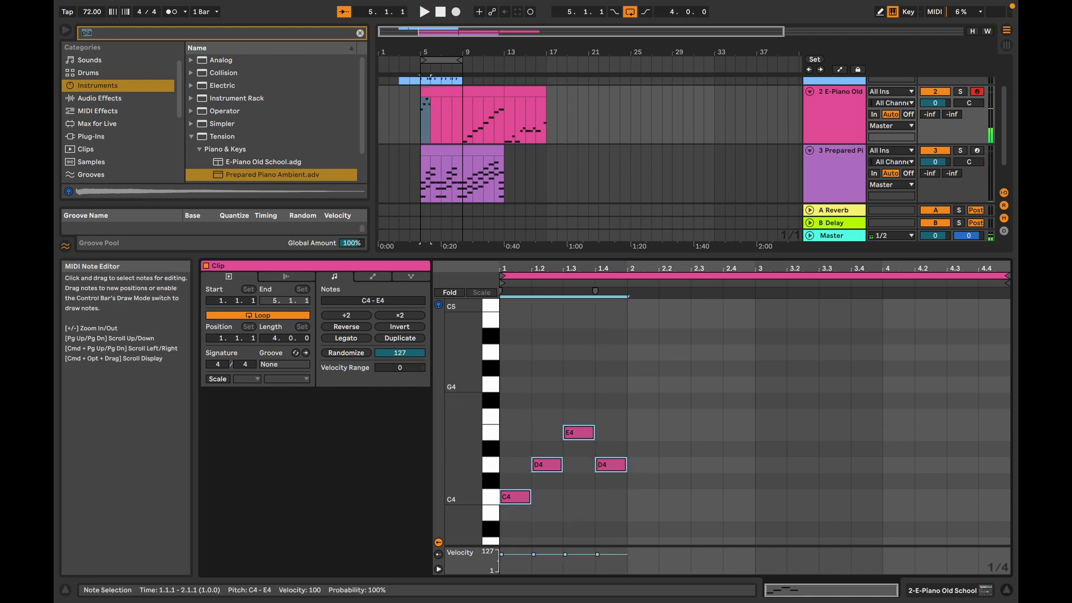
key("super+d")
key("Up")
key("Up")
key("Up")
key("Up")
key("Up")
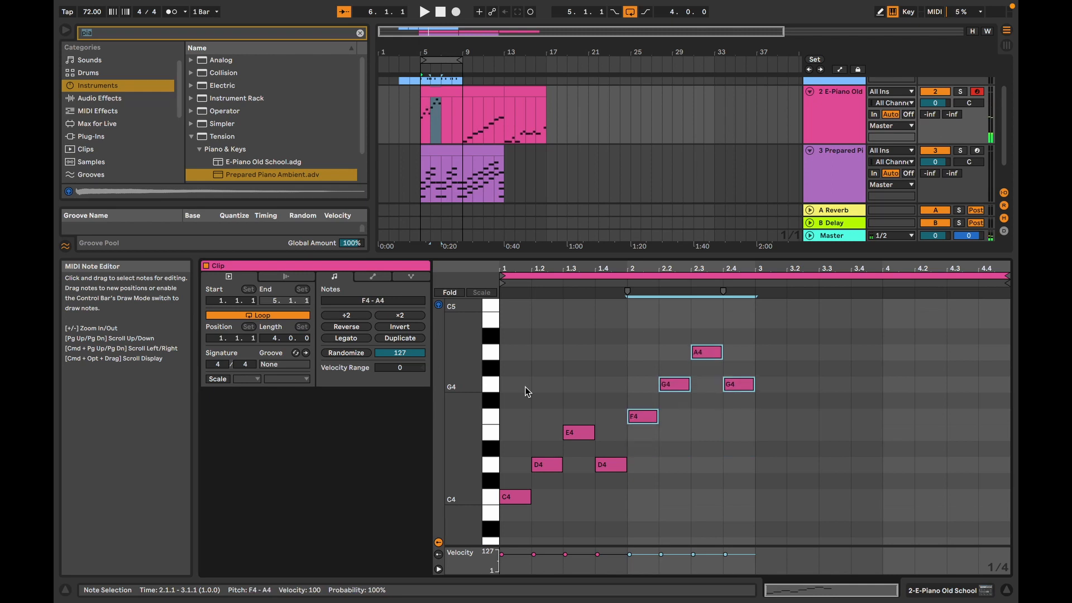
key("Right")
key("Right")
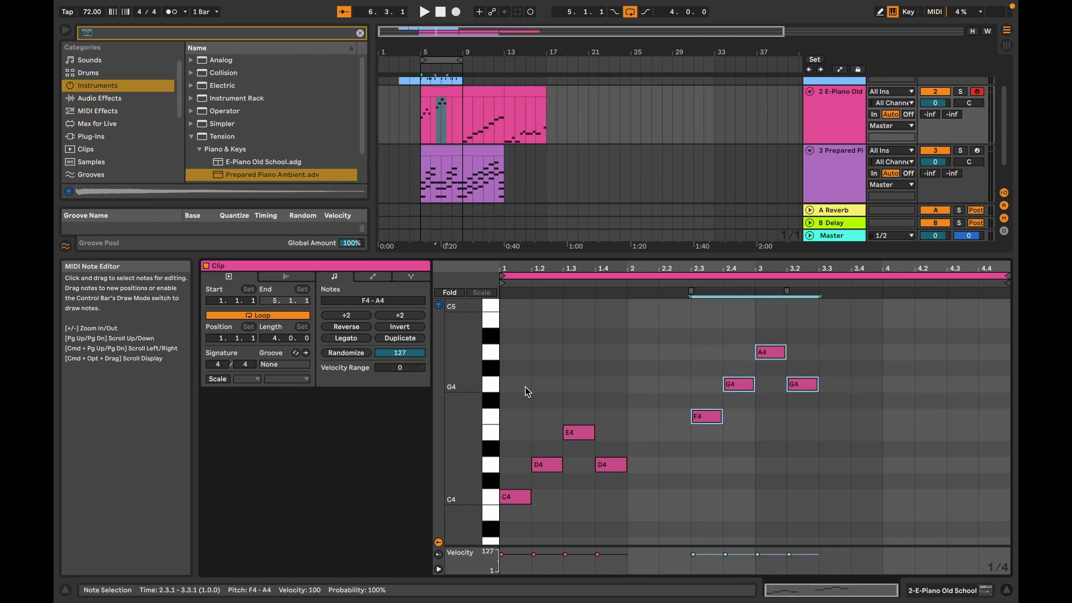
key("Left")
key("Left")
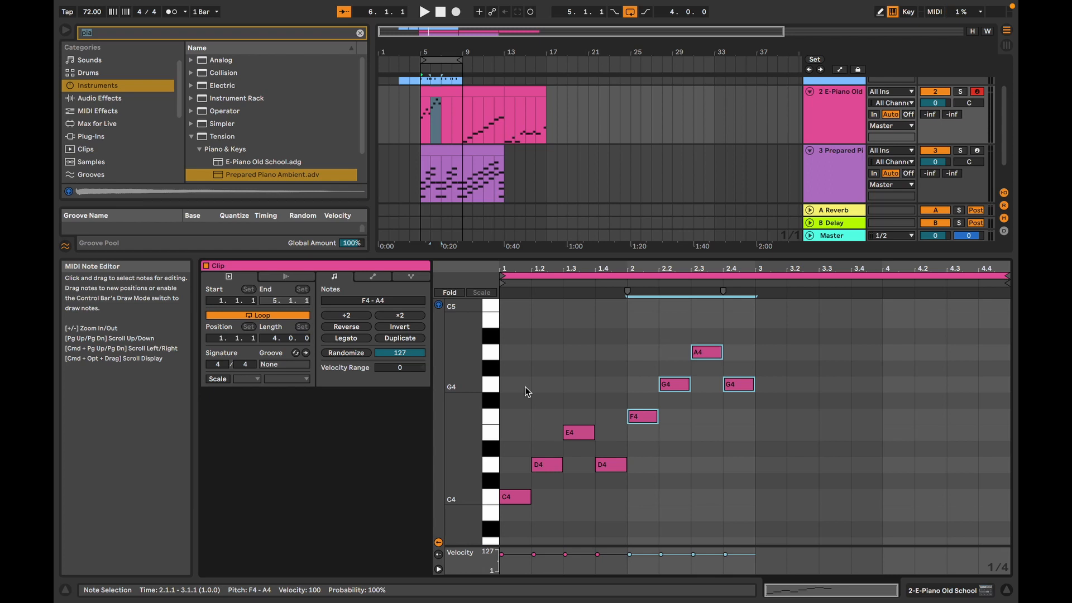
Step: Duplicate the bar 2 notes into bar 3 and transpose the copies to G4, A4, B4, A4
key("super+d")
key("Right")
key("Up")
key("Up")
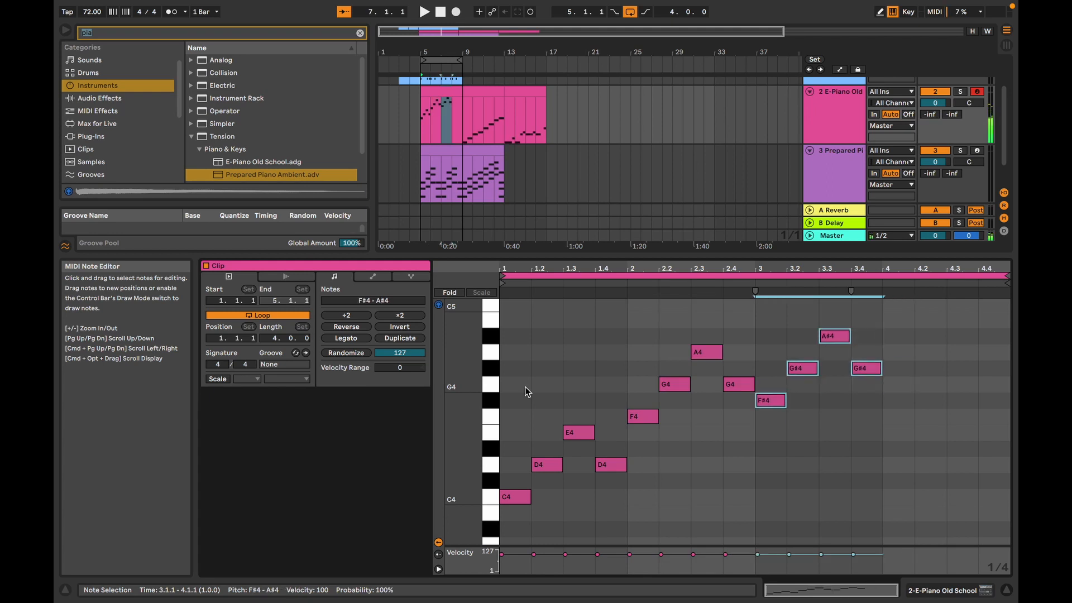
key("Left")
key("Down")
key("Up")
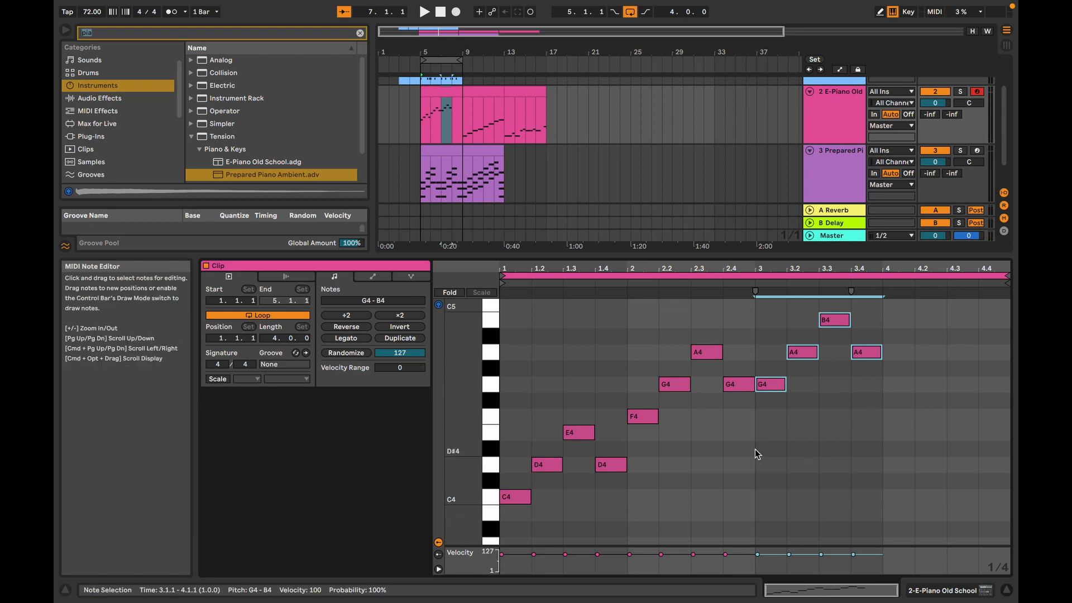
Step: Raise the second melody note of the first bar to G4 and play the melody
left_click(556, 469)
key("Up")
key("Up")
key("Up")
key("Up")
key("Up")
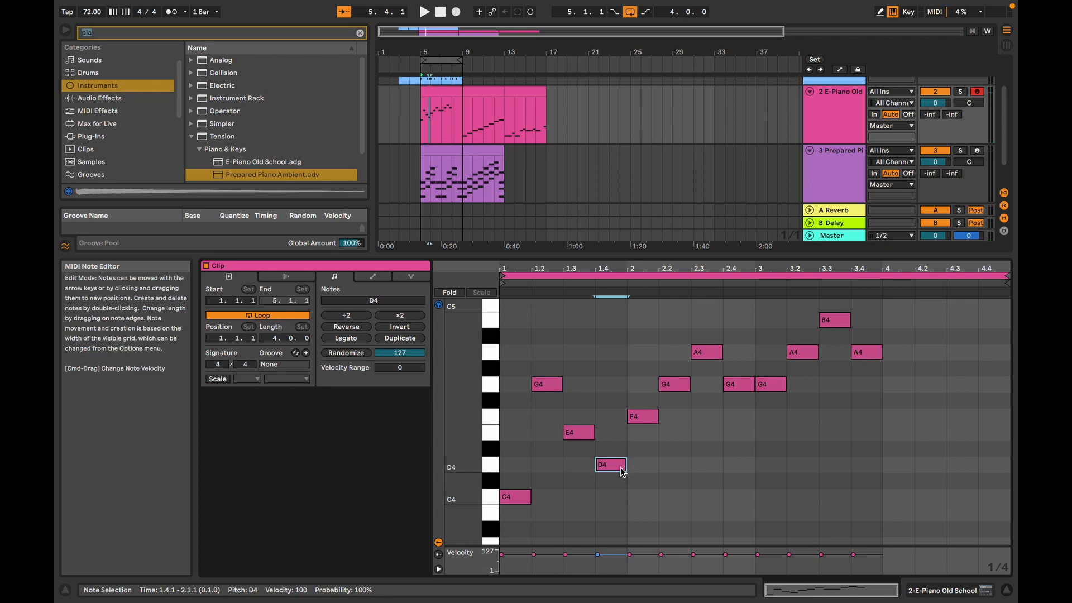
key("space")
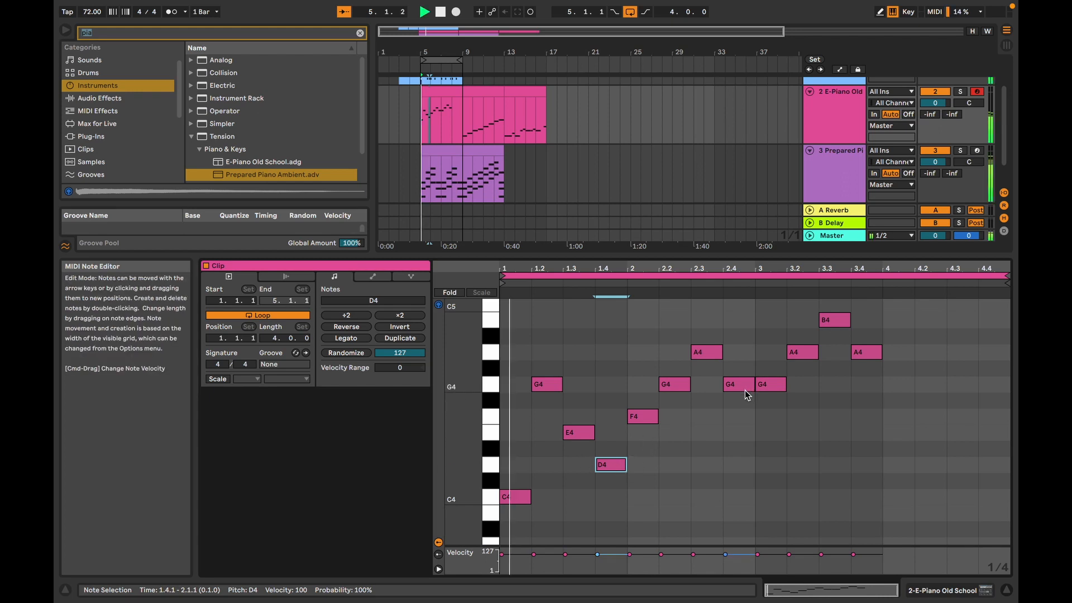
Step: Delete both G4 notes in bar 2, lengthen its F4 and A4 to two beats each and play the melody
double_click(677, 386)
key("space")
key("space")
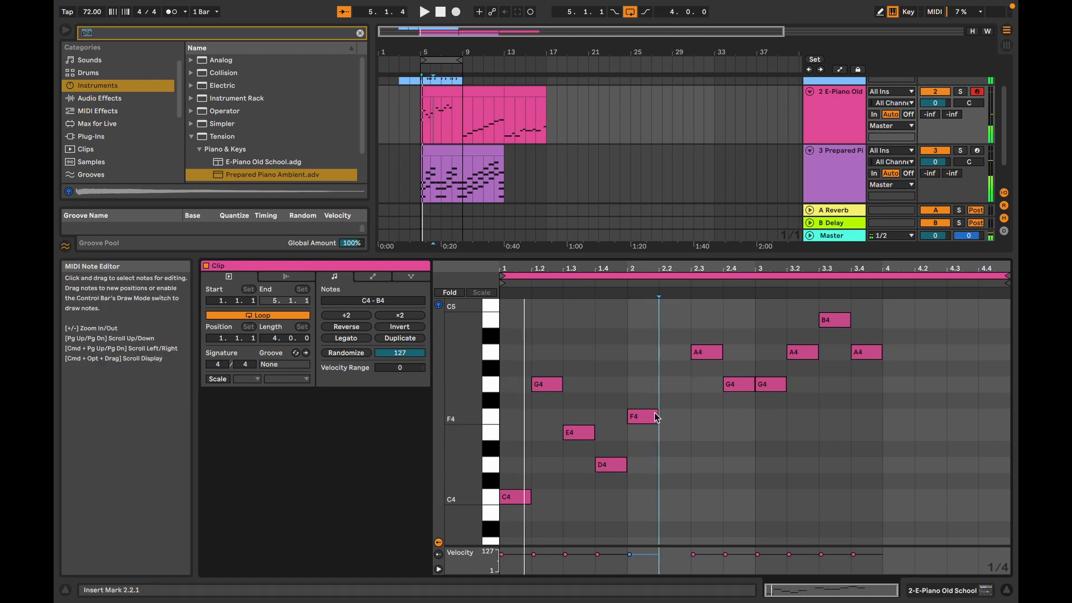
left_click_drag(657, 417, 697, 421)
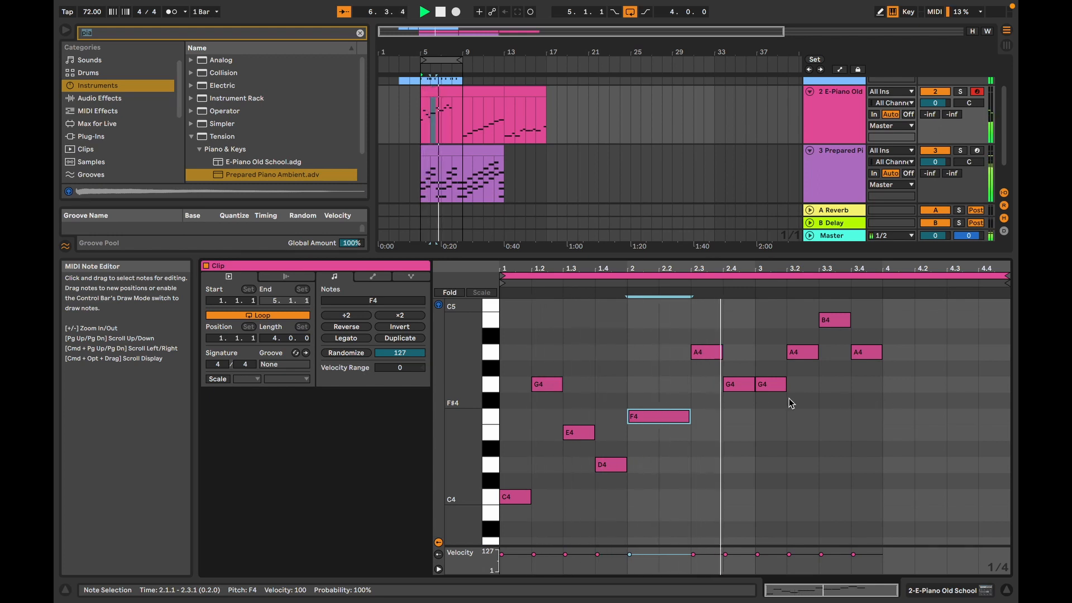
key("space")
double_click(739, 385)
left_click_drag(721, 354, 757, 358)
key("space")
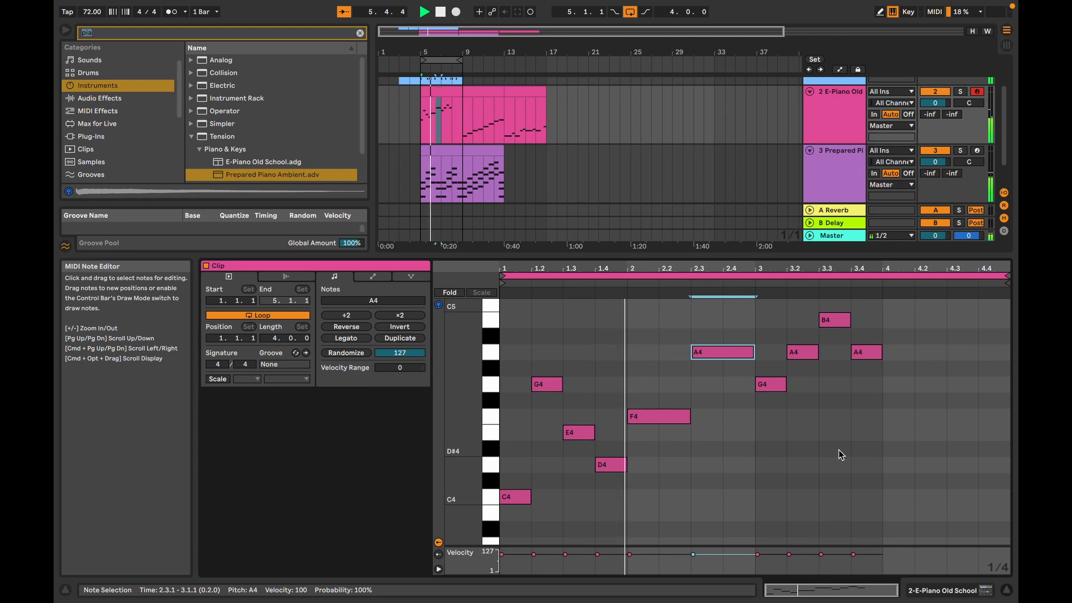
Step: Delete the A4 on beat 2 of bar 3 and lengthen the G4 before it to two beats
key("space")
double_click(804, 352)
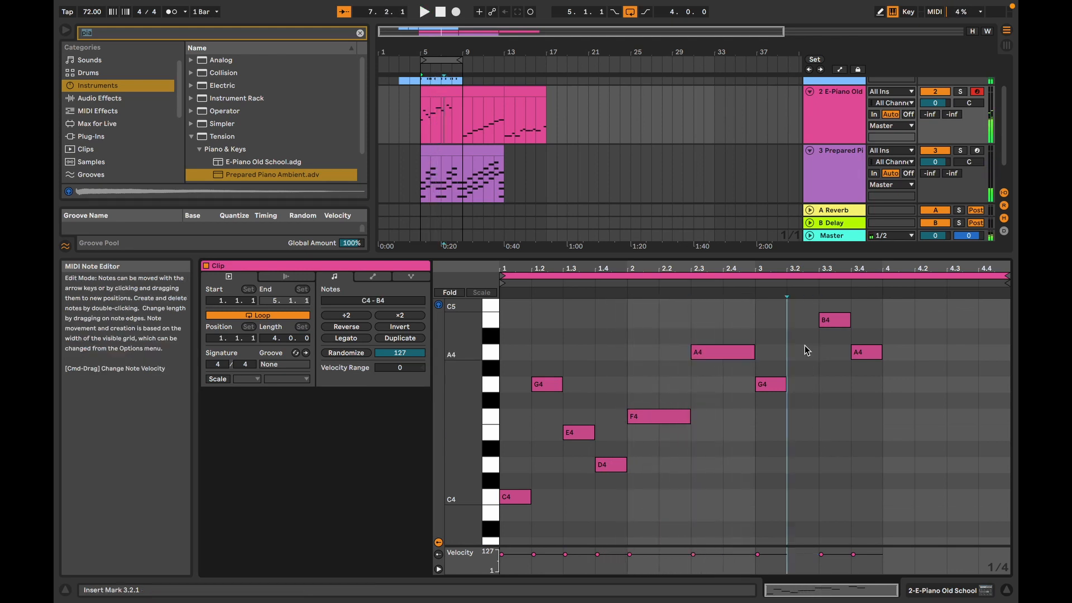
left_click_drag(785, 384, 818, 384)
scroll(881, 374, "up", 5)
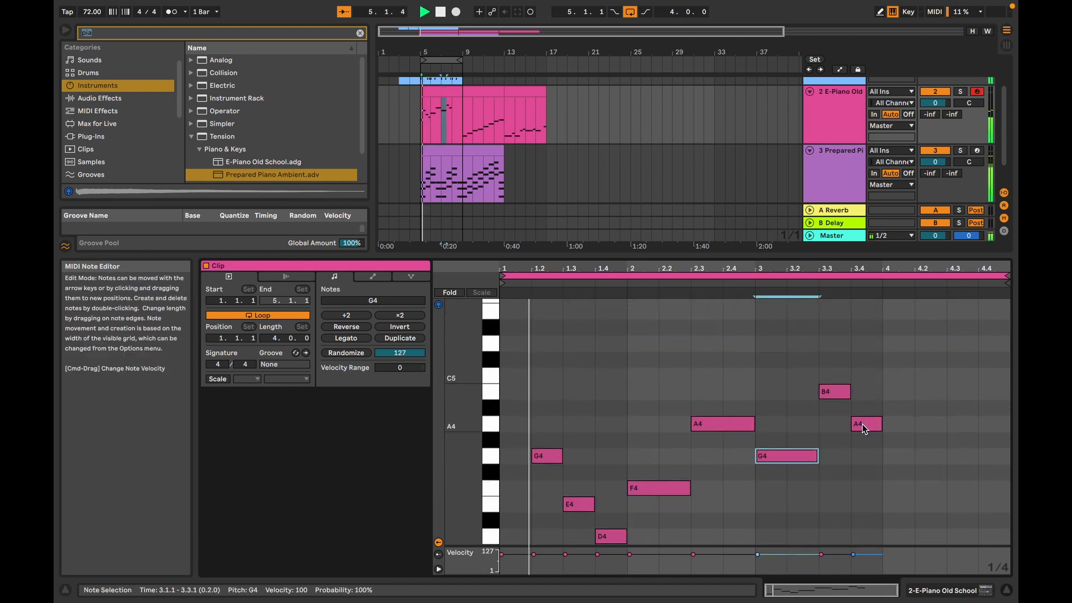
scroll(865, 429, "down", 7)
scroll(864, 429, "up", 3)
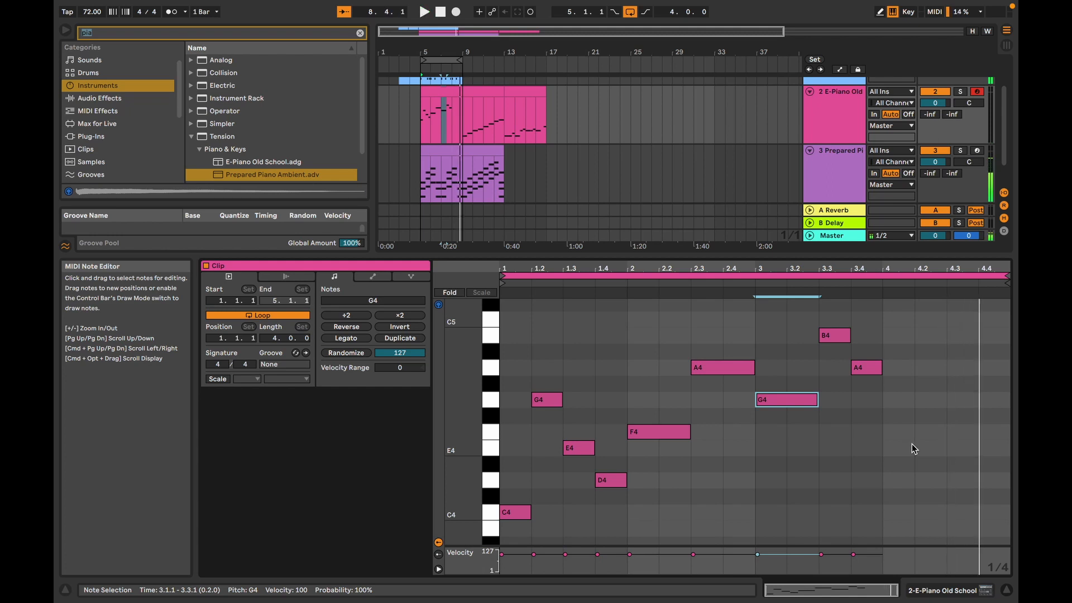
Step: Add two quarter notes in bar 4: E4 on beat 1 and C4 on beat 3
double_click(900, 398)
key("Down")
key("Down")
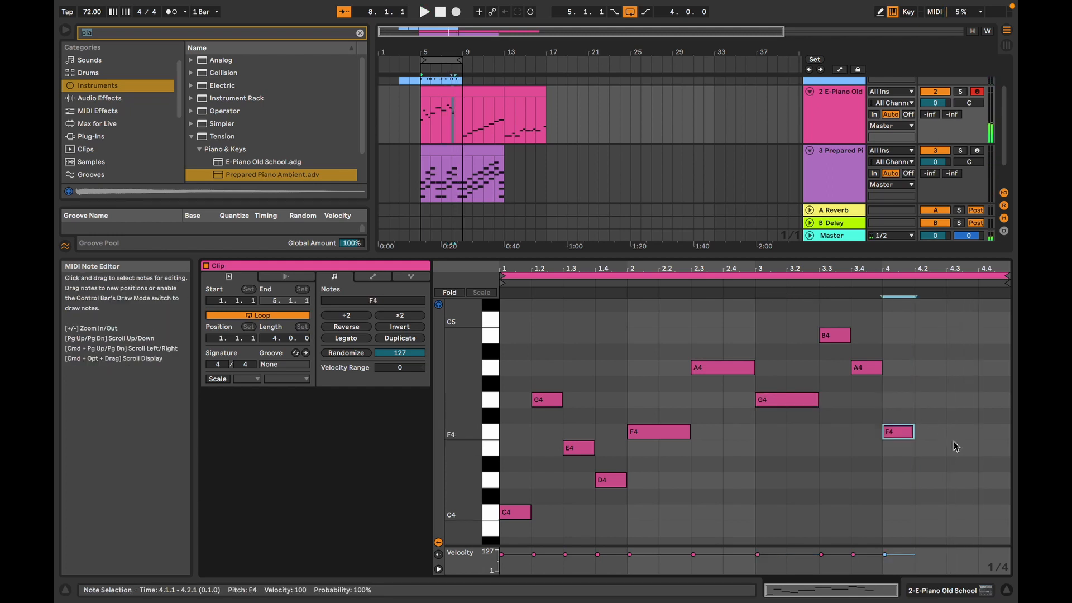
key("Down")
left_click(966, 496)
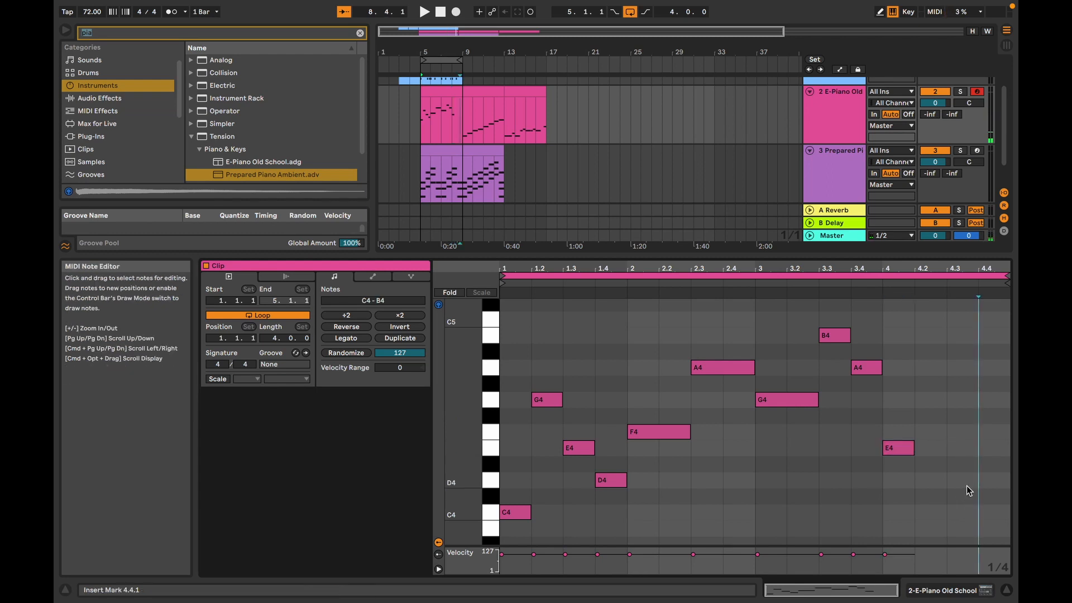
double_click(967, 485)
key("Down")
key("Down")
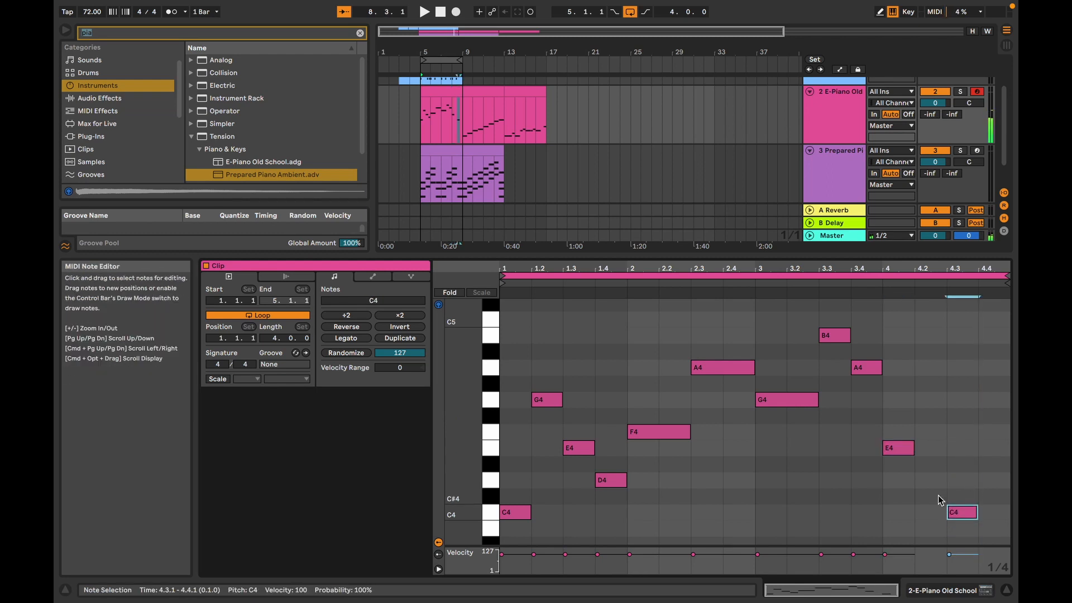
left_click(896, 449)
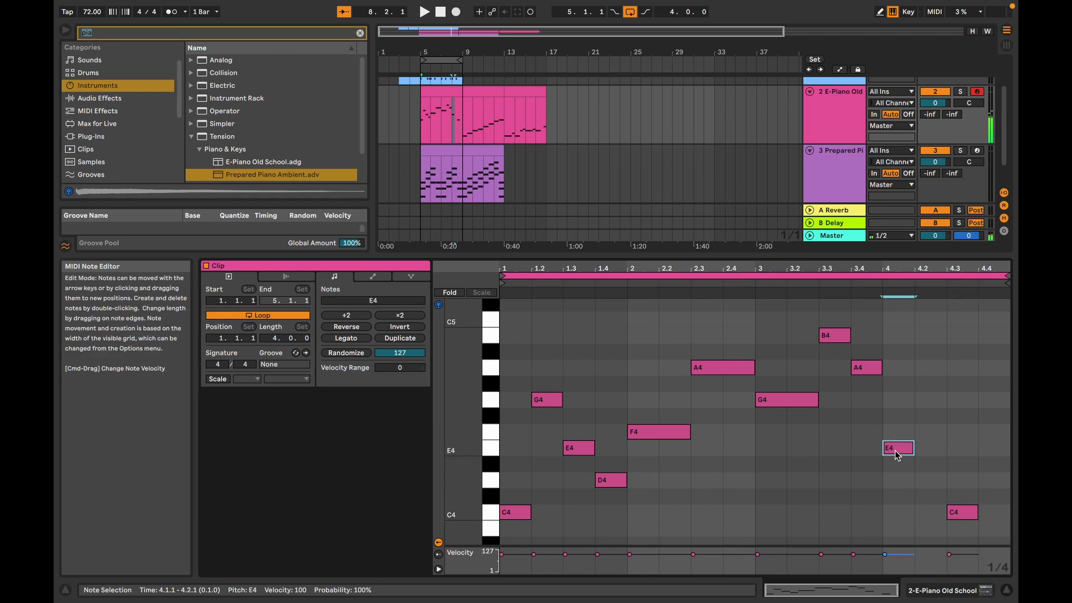
key("Down")
key("Down")
key("Up")
key("Up")
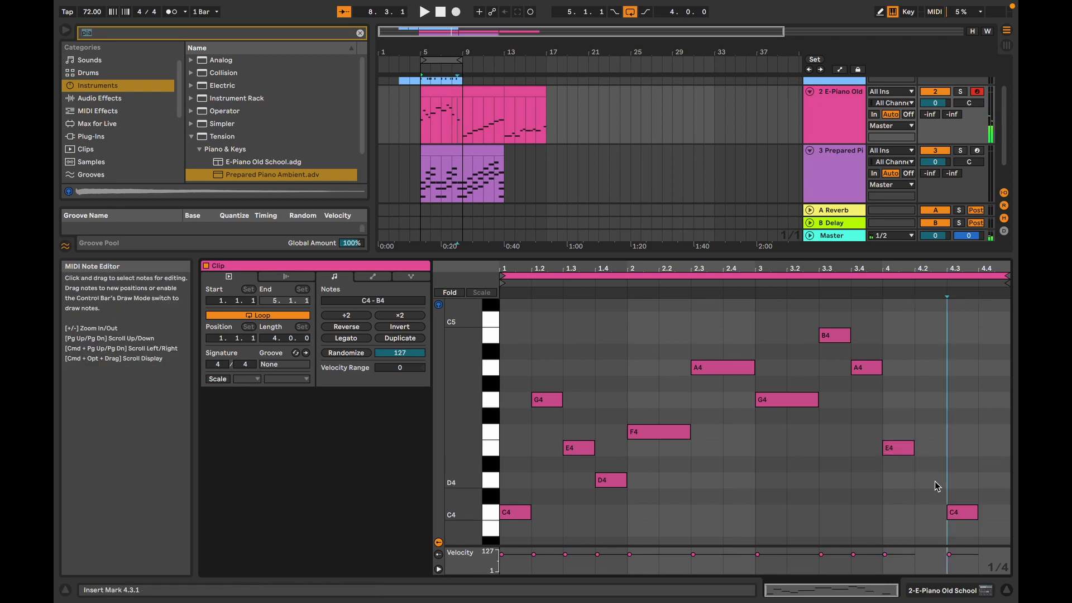
Step: Add a D4 quarter note on beat 2 of bar 4 and play the melody with the chords
double_click(937, 481)
key("space")
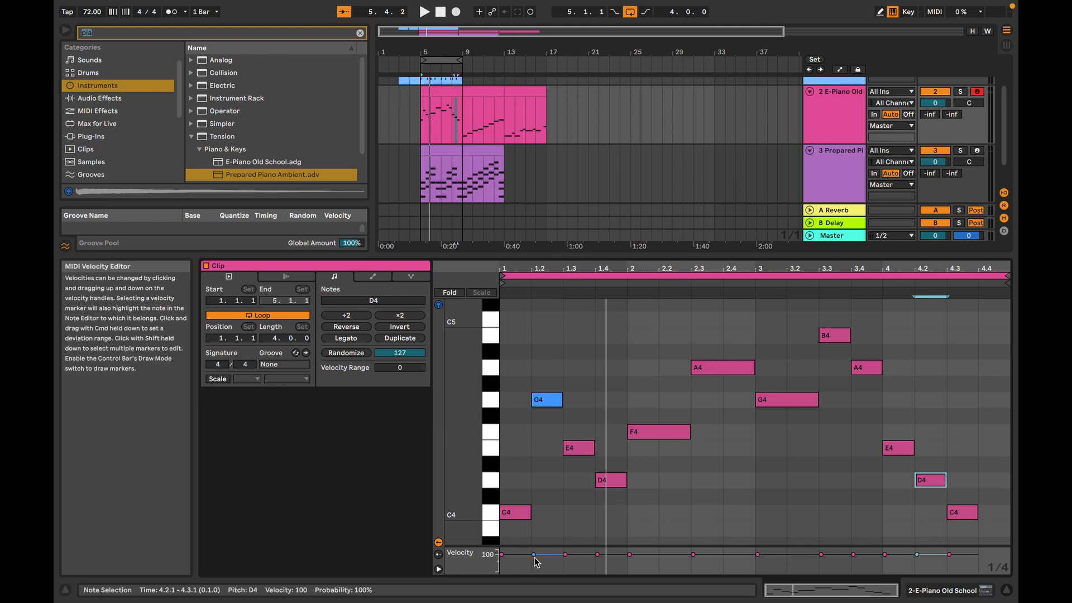
Step: Enlarge the arrangement area and insert a new MIDI track below the Prepared Piano track
left_click_drag(682, 259, 656, 363)
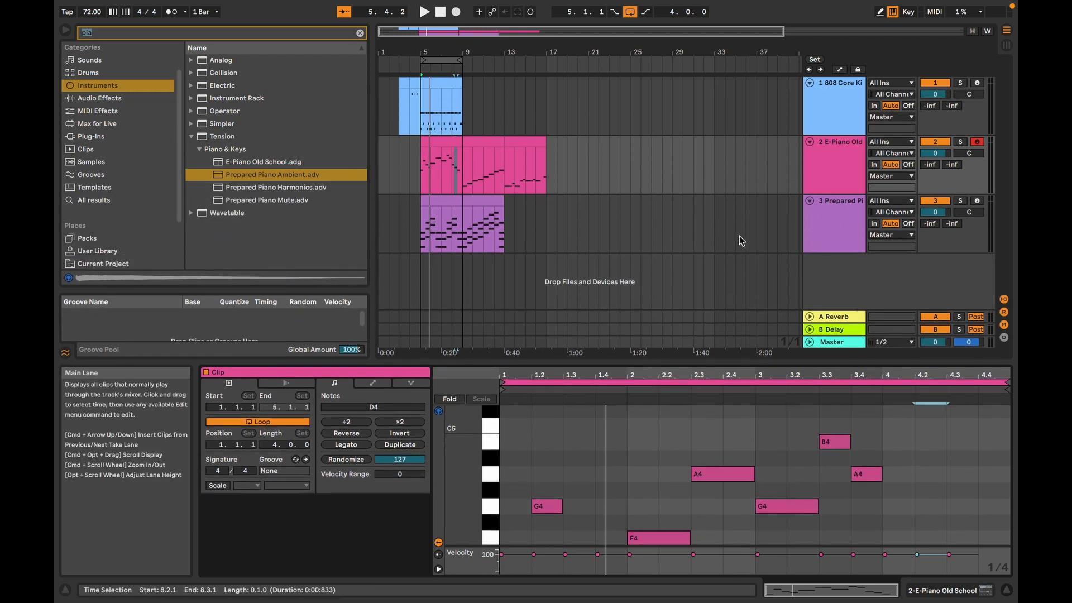
left_click(840, 230)
left_click(450, 149)
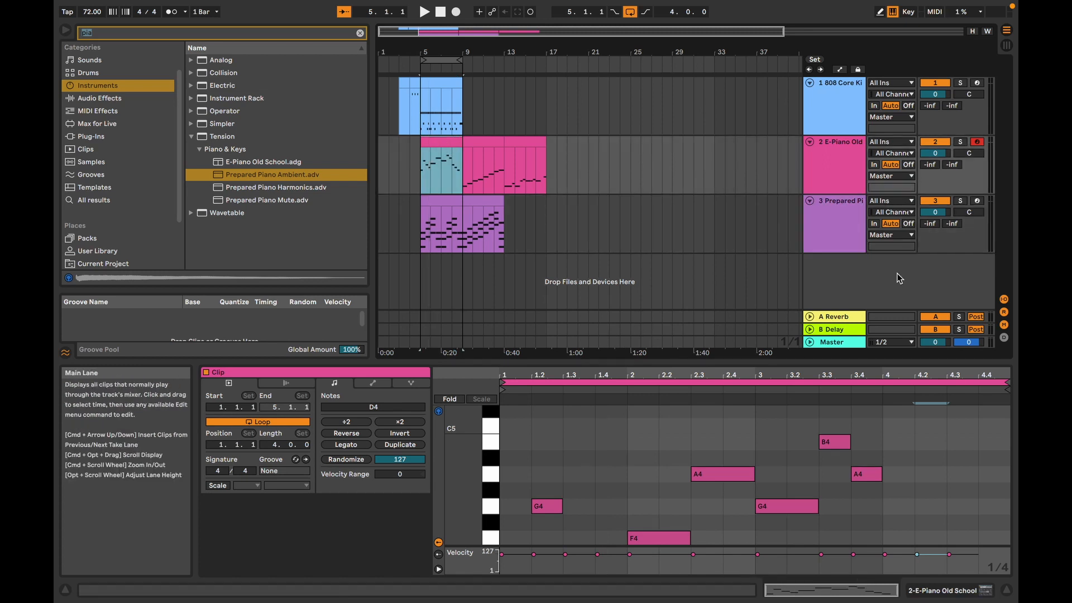
left_click(838, 235)
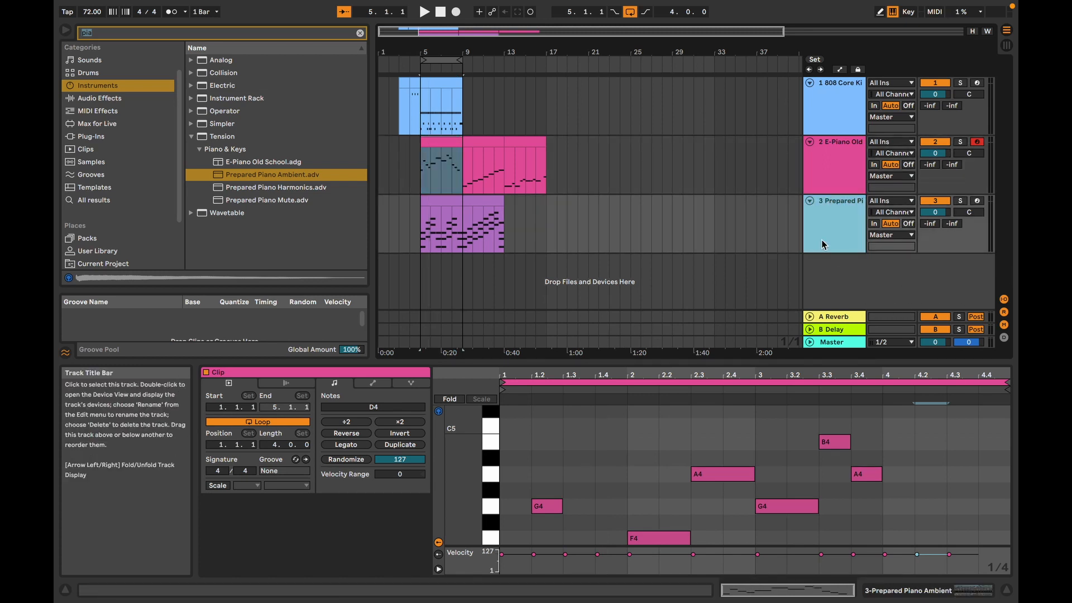
left_click(444, 206)
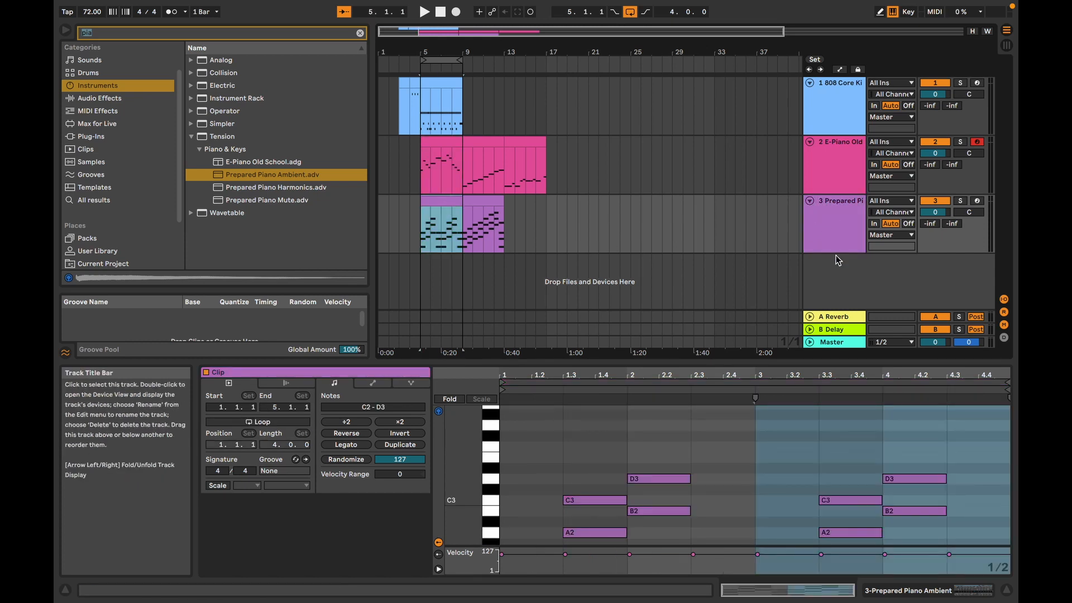
right_click(843, 273)
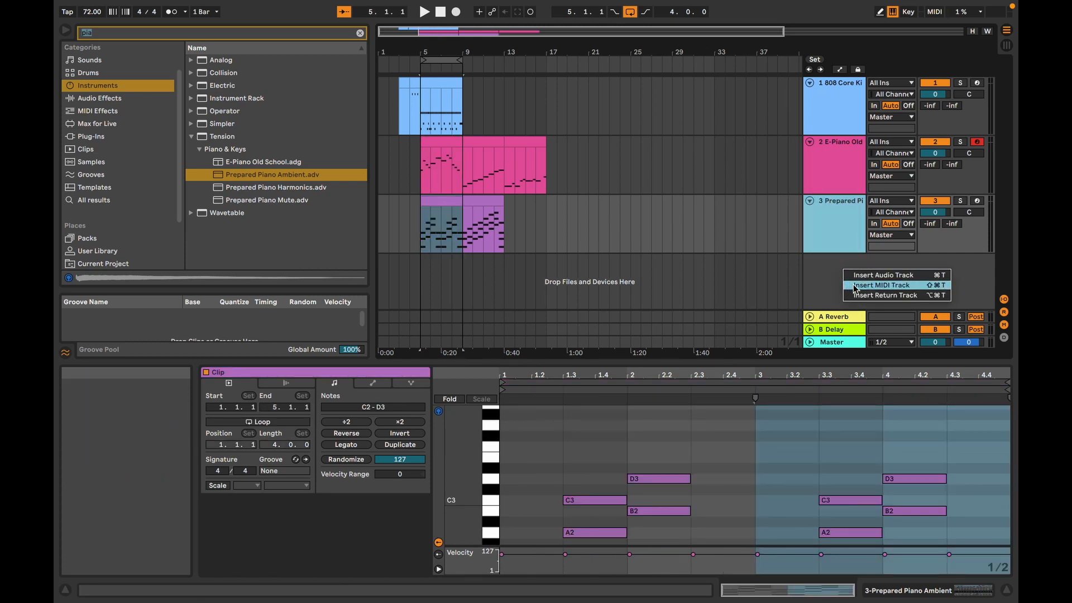
left_click(856, 286)
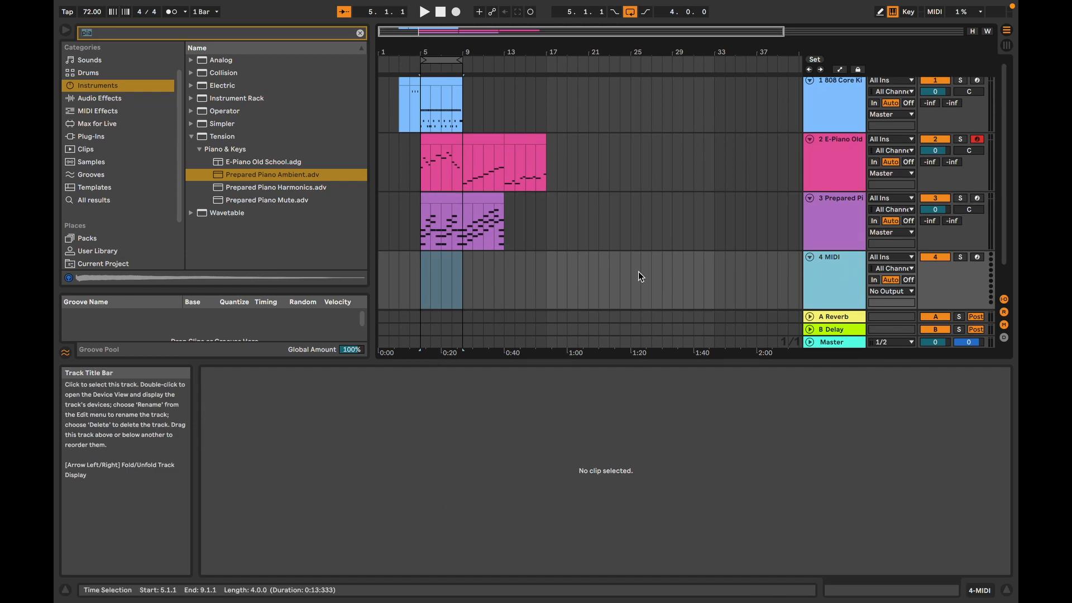
Step: Search the instruments for "bass" and expand the Bass presets of Analog
left_click(115, 32)
left_click_drag(115, 32, 54, 25)
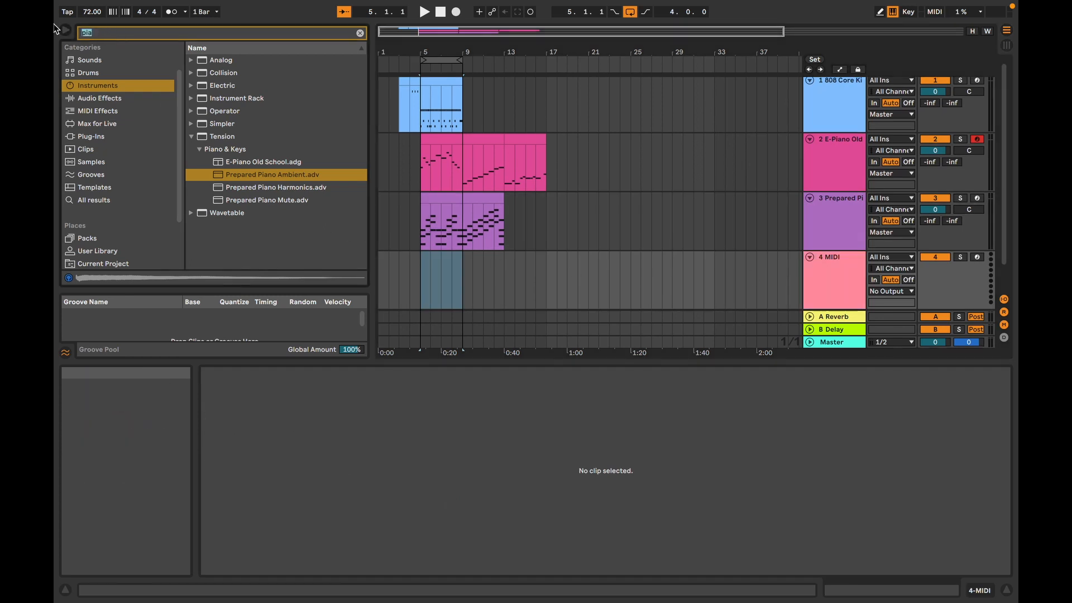
type("ba")
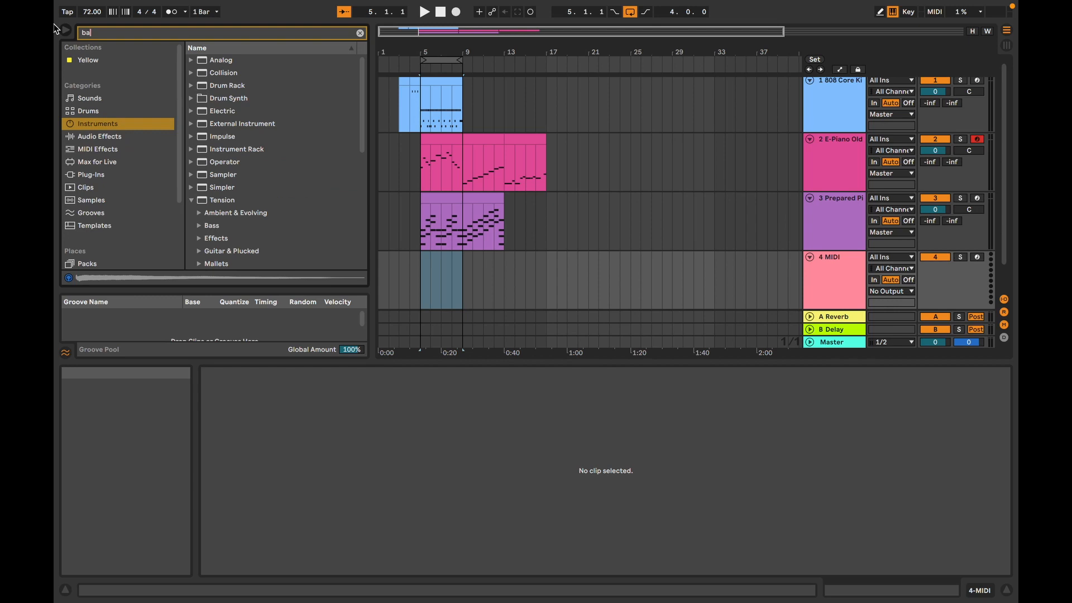
type("ss")
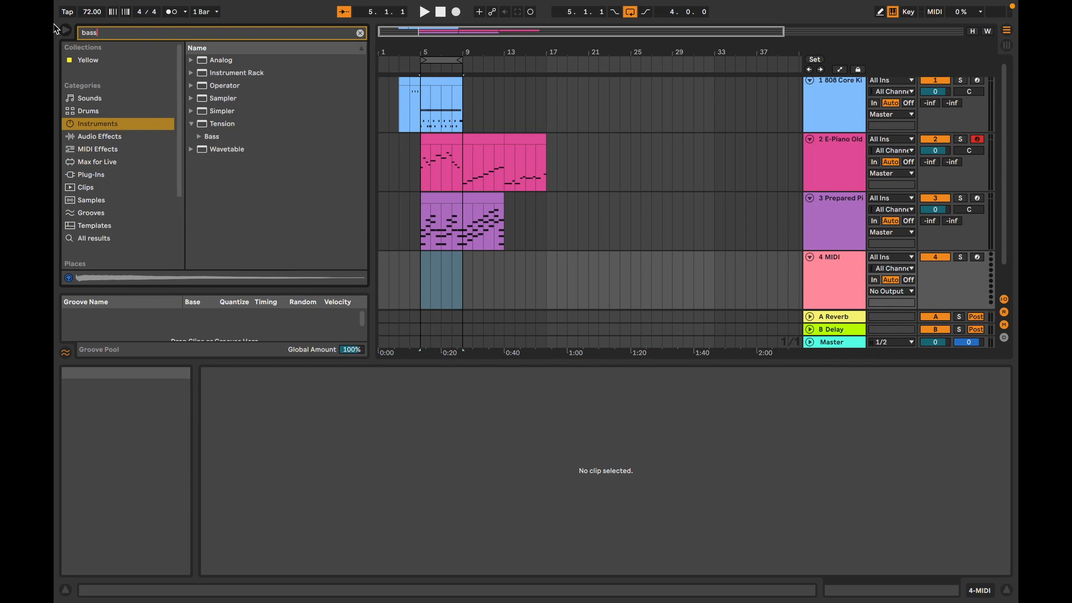
left_click(194, 59)
left_click(213, 74)
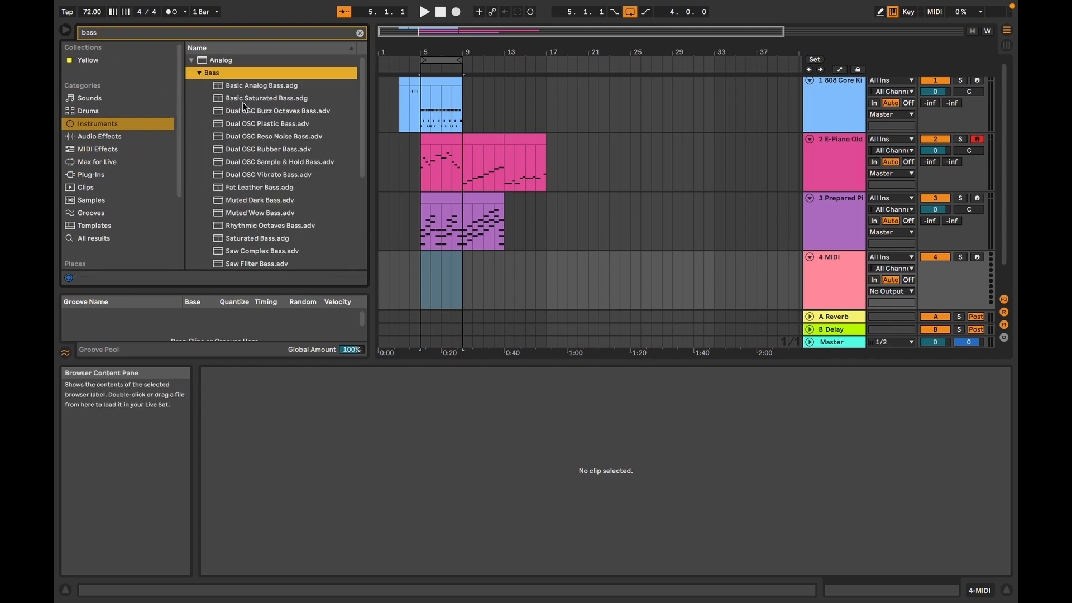
Step: Audition the Analog bass presets, including the Dual OSC, Basic Analog, Basic Saturated, Saw Complex and Saw Filter basses
left_click(246, 110)
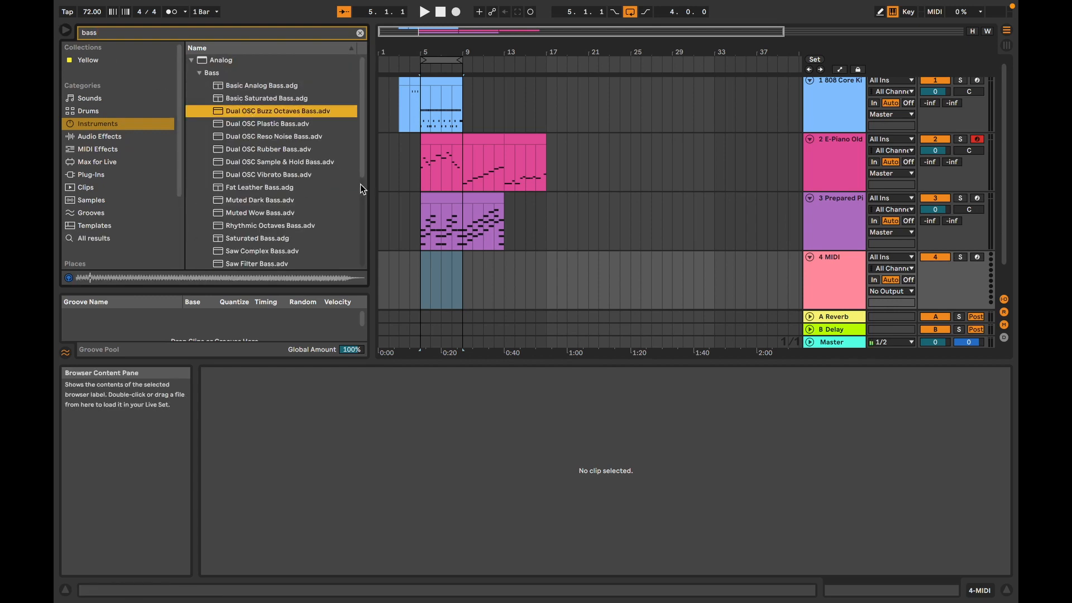
left_click(269, 125)
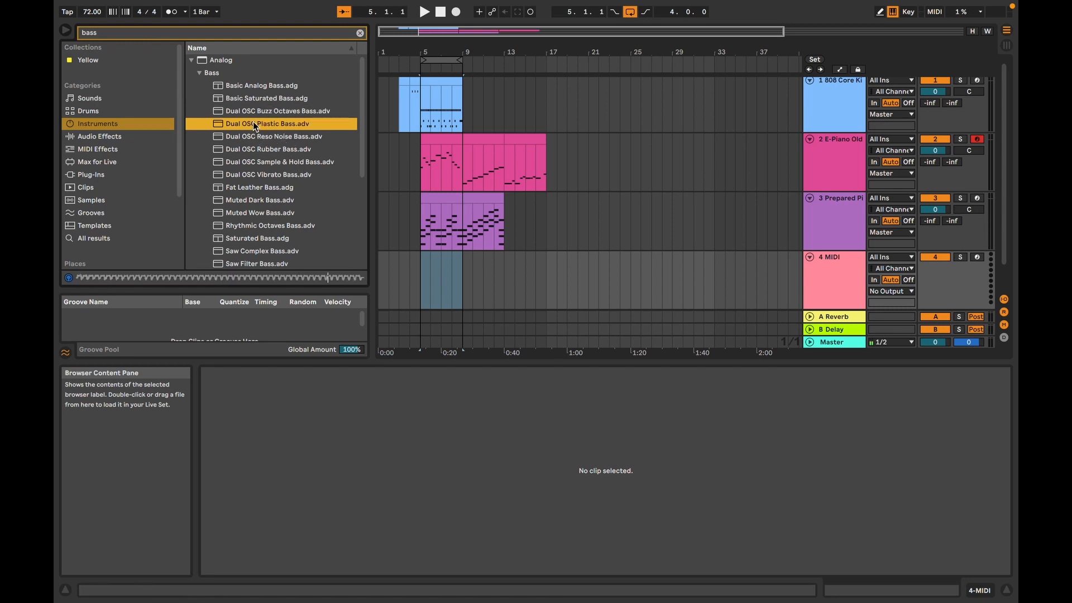
left_click(253, 137)
left_click(270, 173)
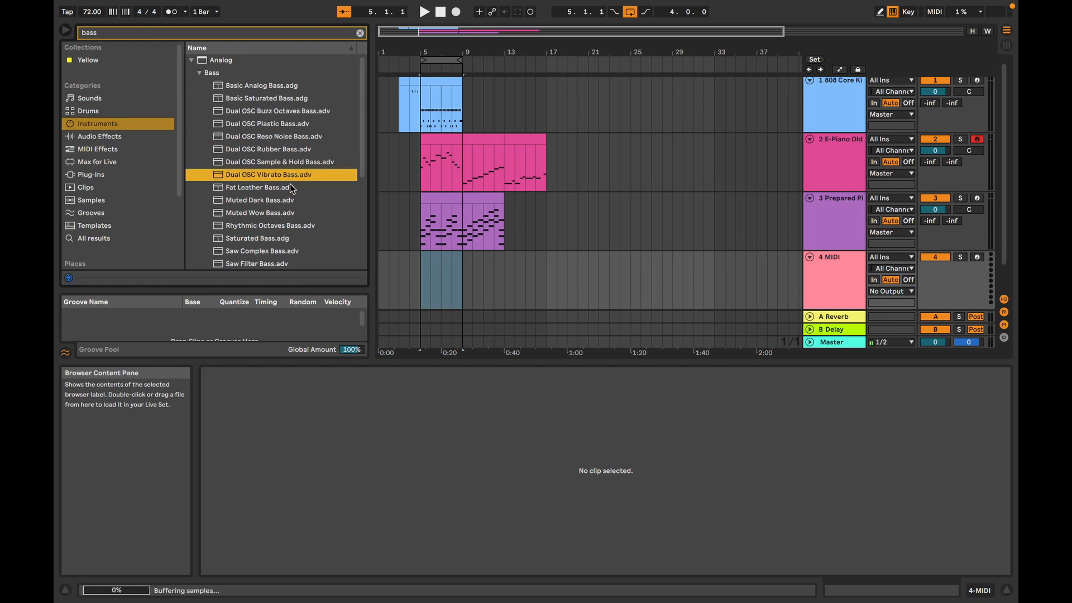
left_click(279, 152)
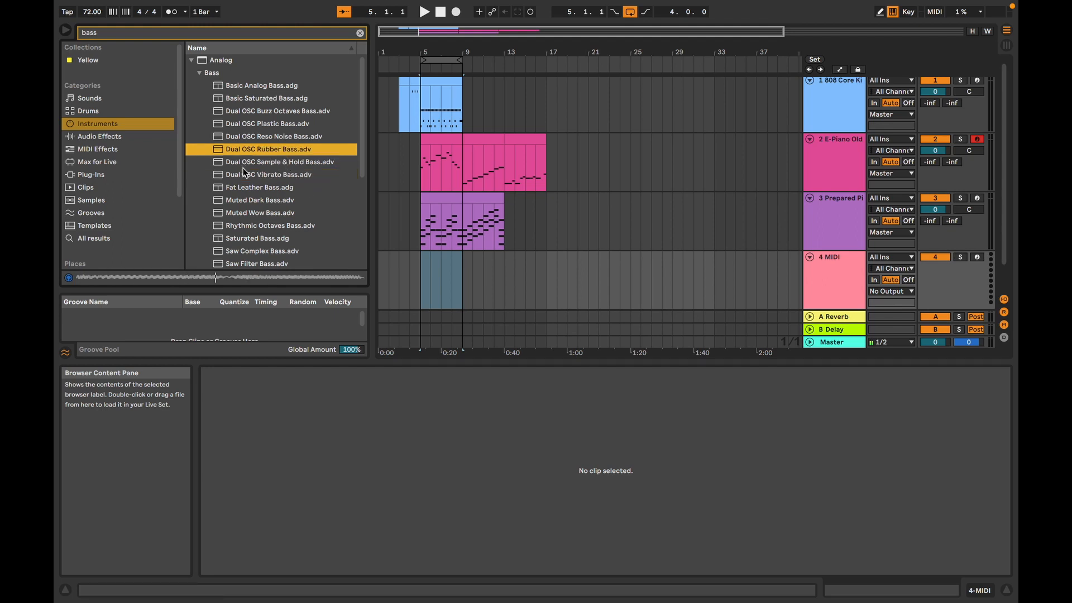
left_click(259, 112)
left_click(261, 87)
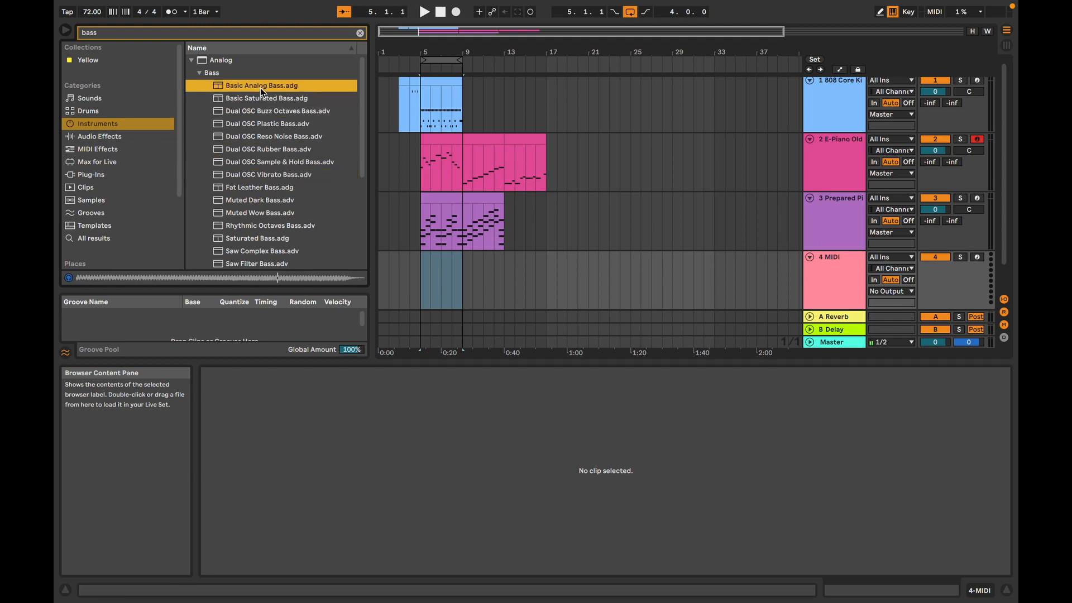
left_click(240, 100)
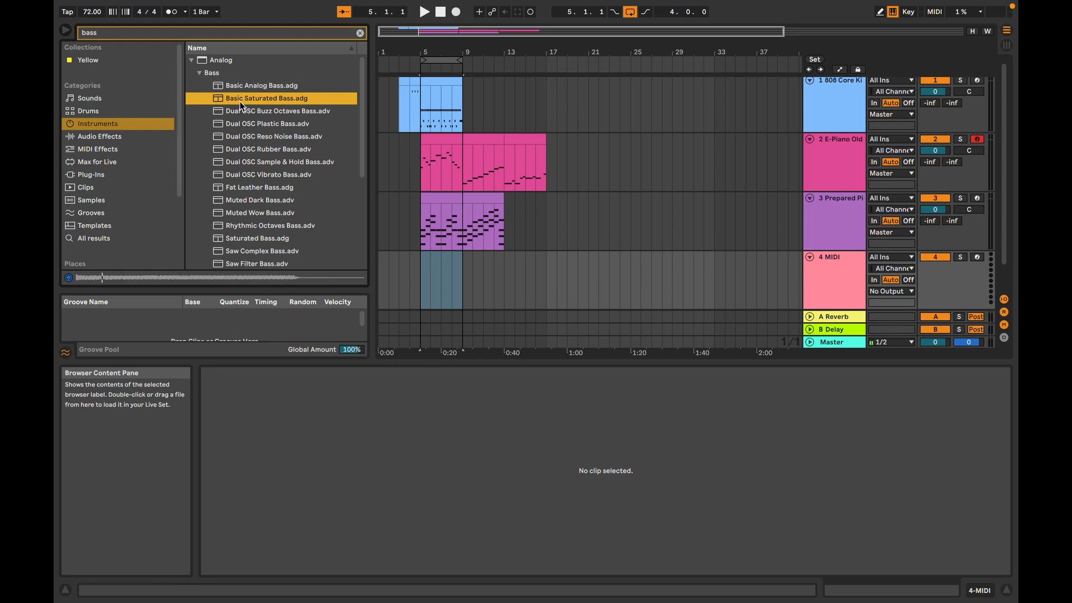
left_click(242, 250)
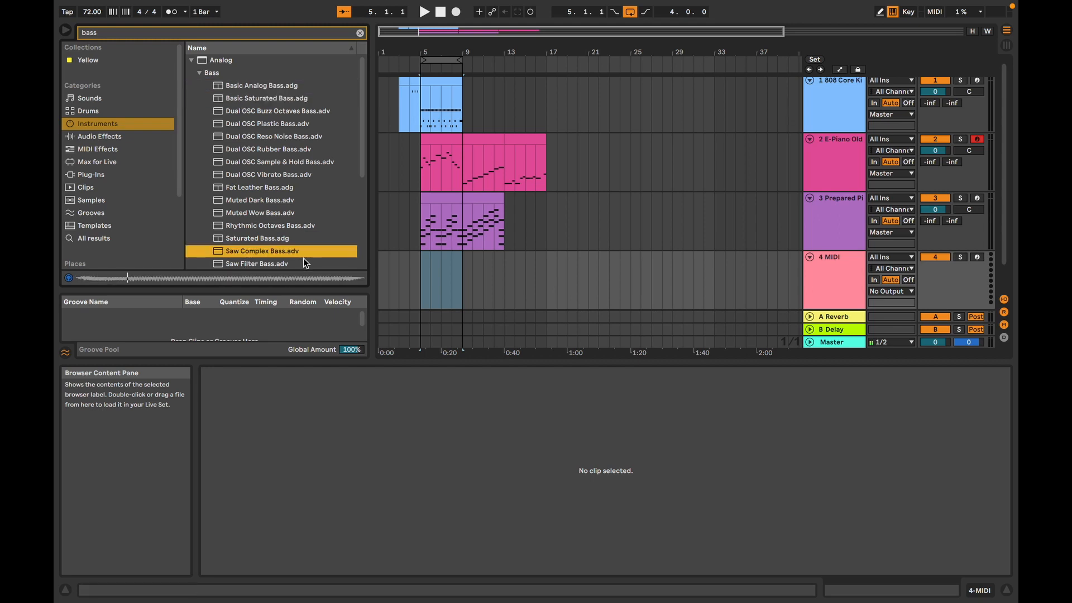
left_click(263, 265)
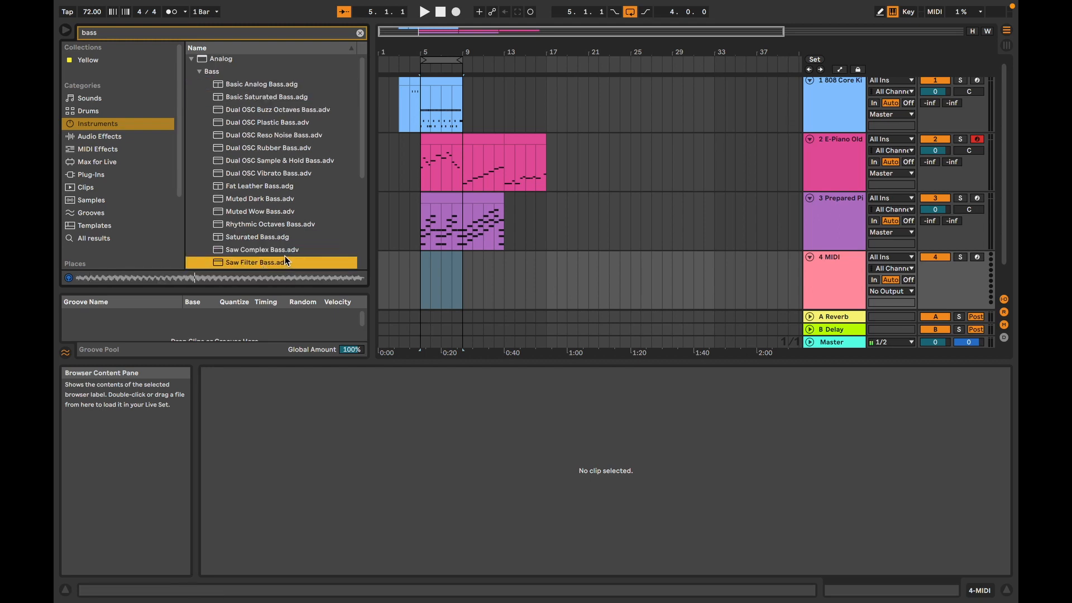
Step: Audition the Muted Dark Bass preset and load it onto the empty fourth MIDI track
left_click(271, 196)
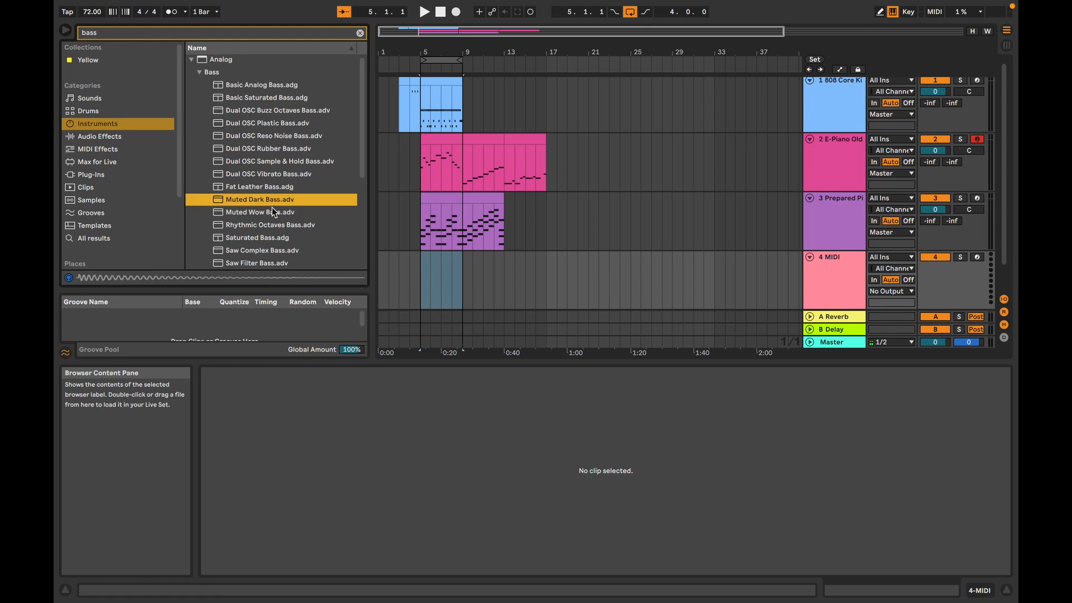
left_click_drag(251, 201, 459, 274)
right_click(452, 273)
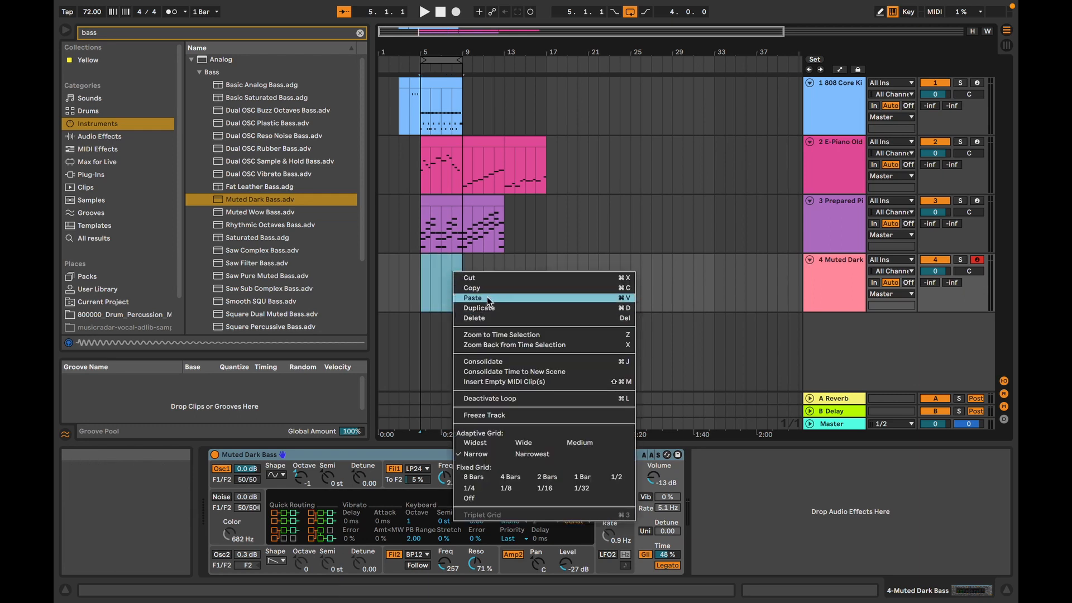
left_click(439, 207)
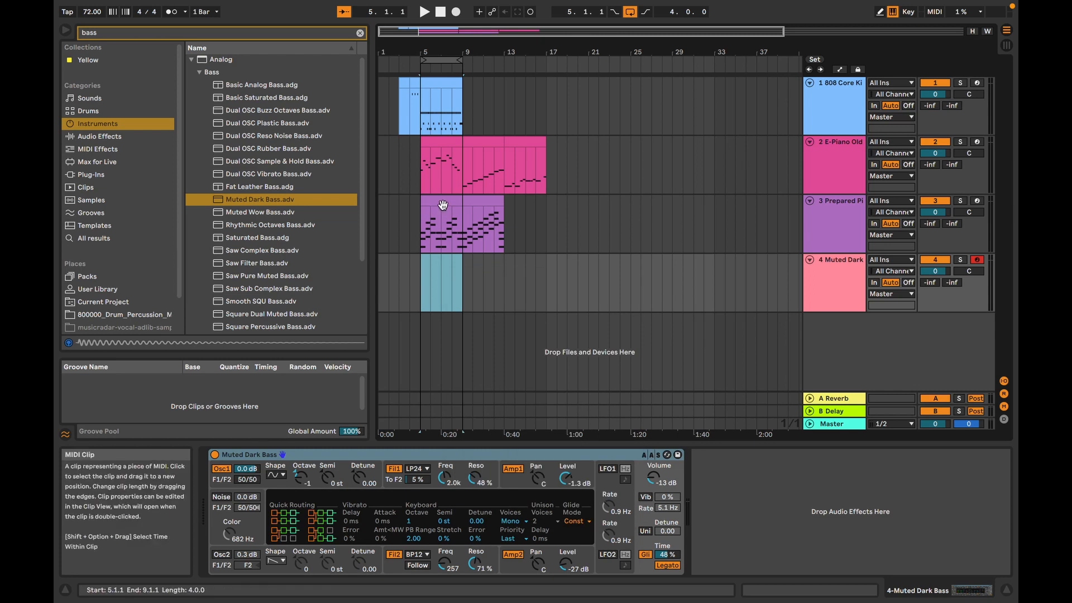
Step: Copy bars 5 to 8 of the Prepared Piano clip to the same bars of the Muted Dark Bass track
left_click(439, 208)
right_click(445, 206)
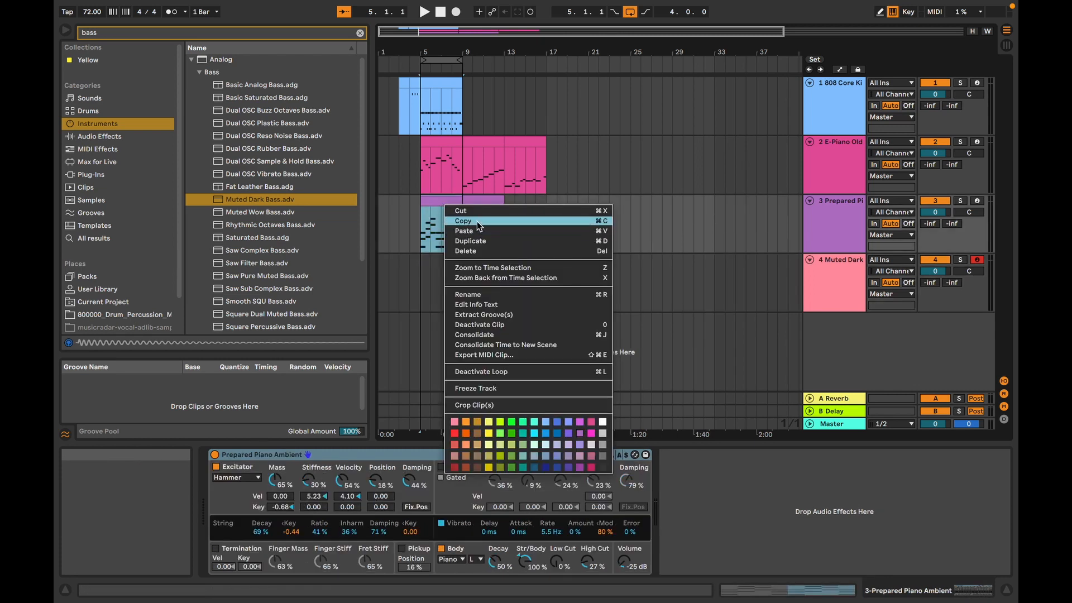
left_click(477, 221)
left_click(435, 289)
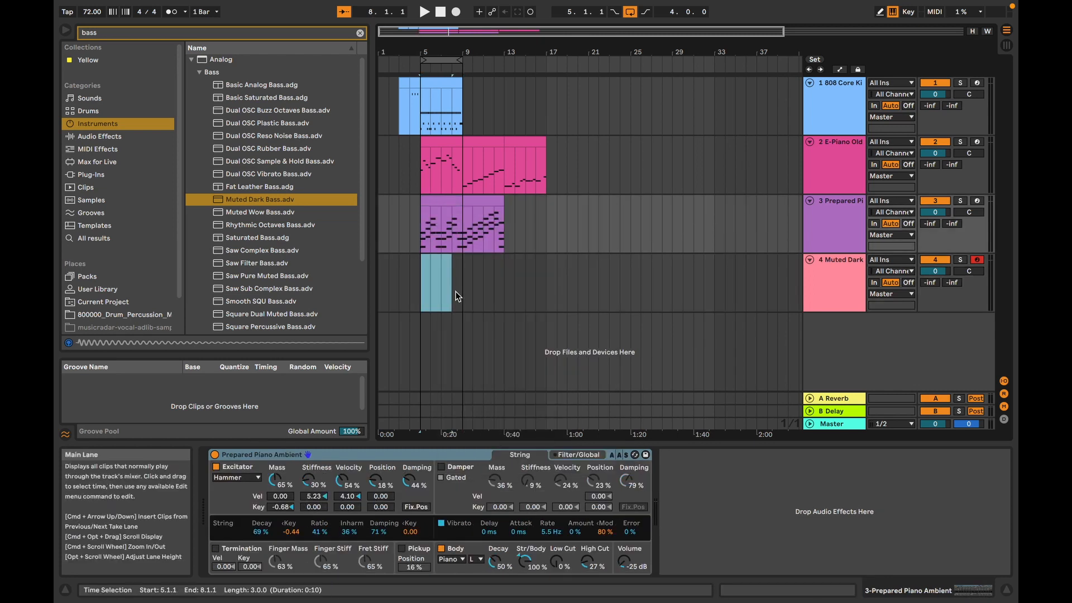
left_click(455, 291)
right_click(423, 290)
left_click(432, 297)
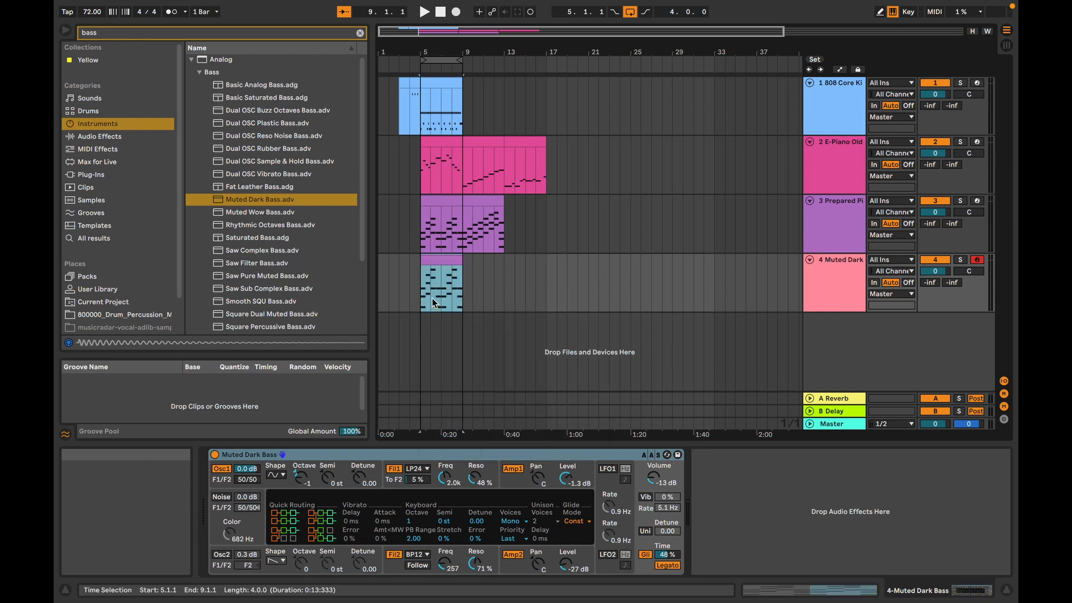
Step: Open the copied bass clip and deactivate all notes in bars 1 and 2 except the C2 notes and the lowest G2 of bar 2
double_click(432, 298)
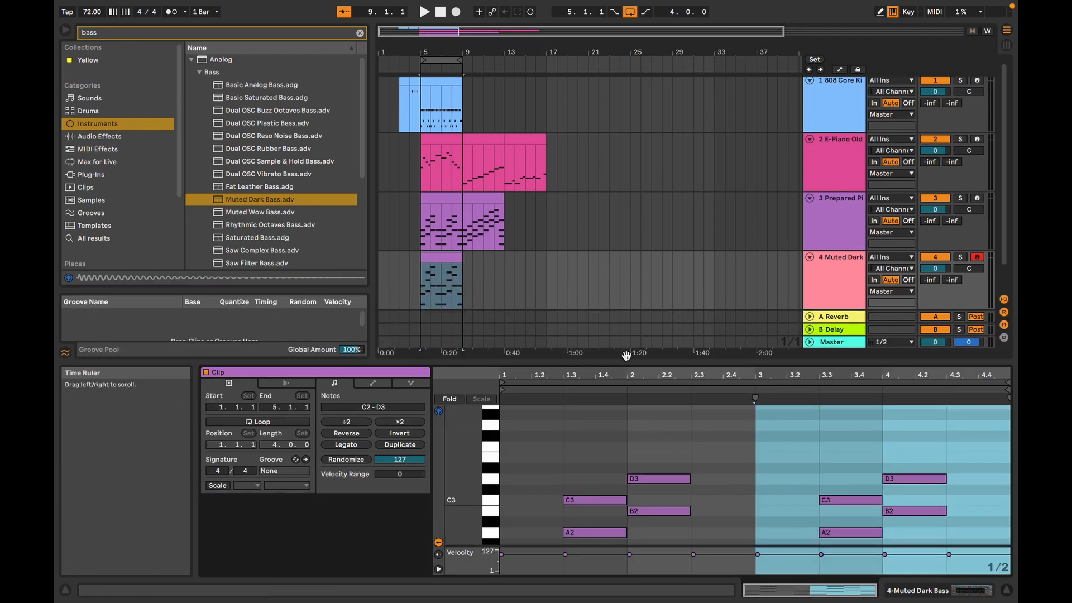
left_click_drag(626, 361, 626, 93)
left_click_drag(515, 237, 565, 324)
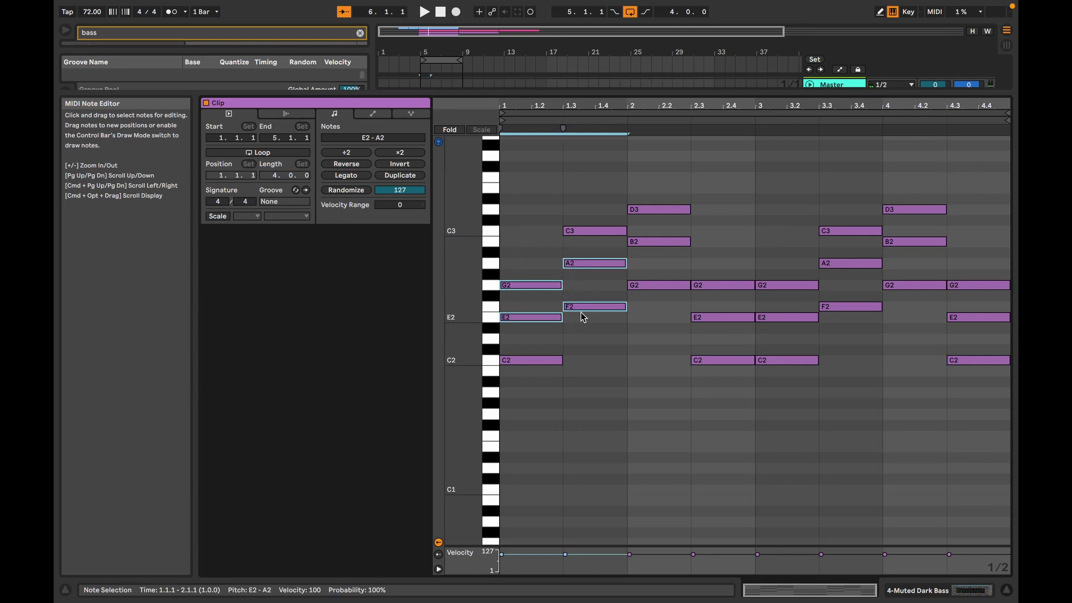
left_click_drag(515, 227, 614, 329)
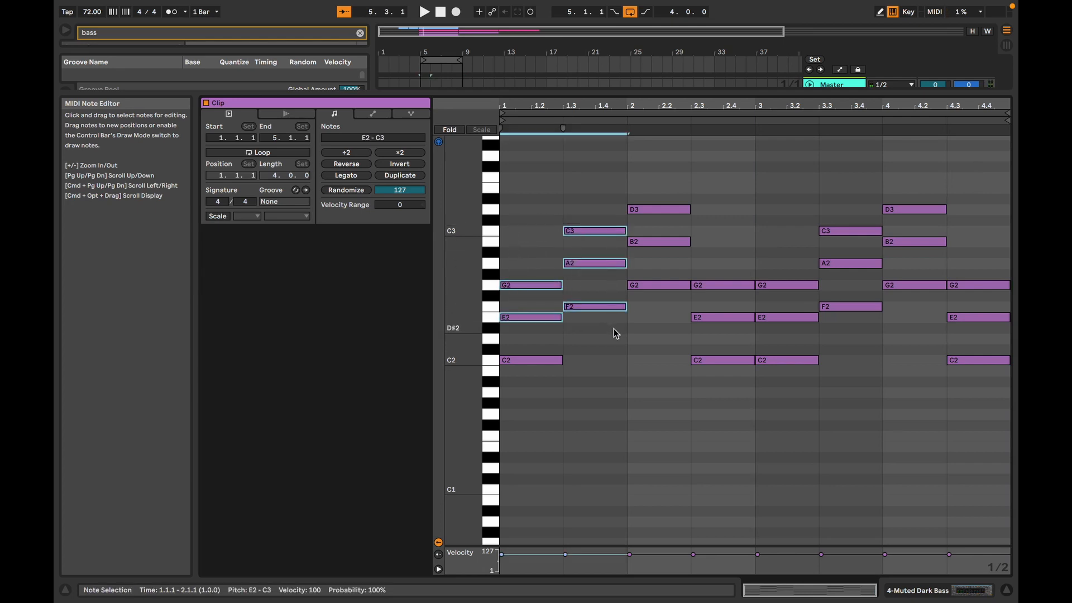
left_click_drag(635, 185, 732, 328)
left_click(723, 242)
key("0")
Step: Deactivate the upper chord notes in bars 3 and 4, keeping the roots C2, F2, G2 and C2, and play the bass line
left_click_drag(786, 251, 787, 328)
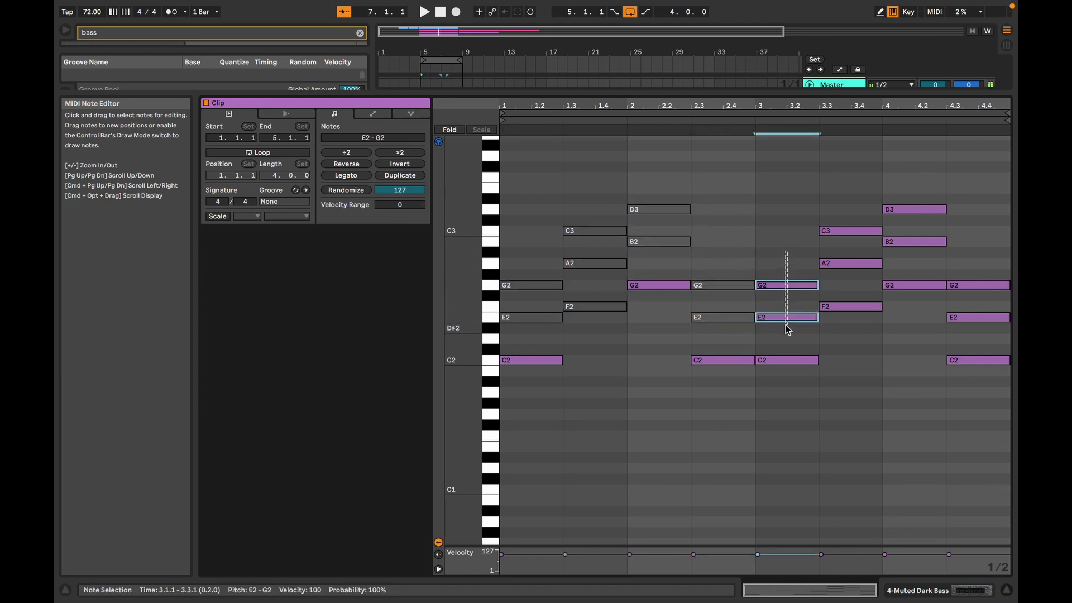
key("0")
left_click_drag(820, 221, 846, 265)
right_click(846, 264)
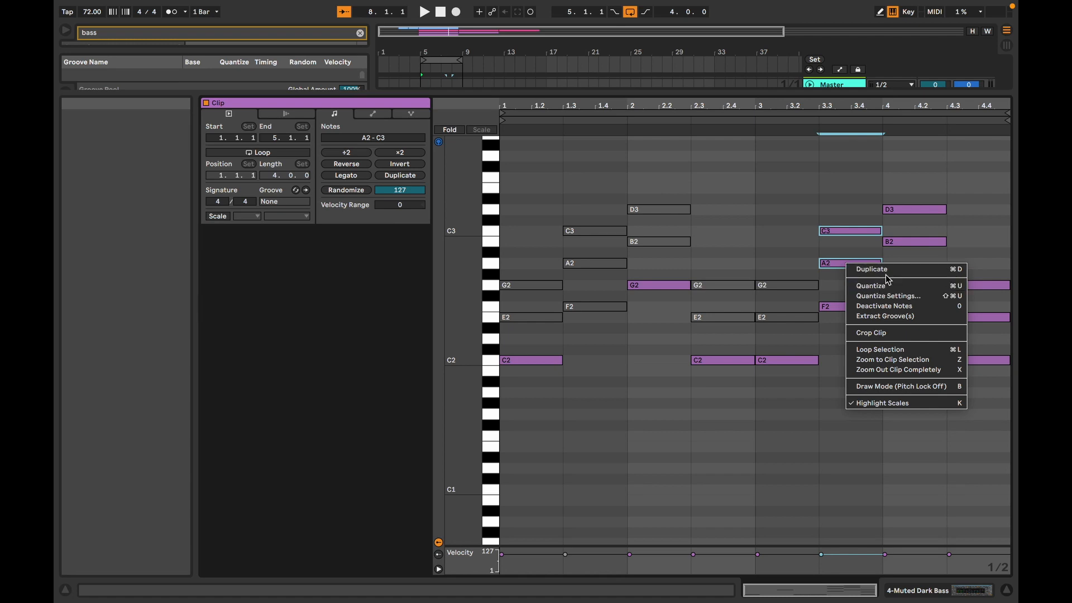
left_click(840, 191)
left_click_drag(842, 194, 849, 274)
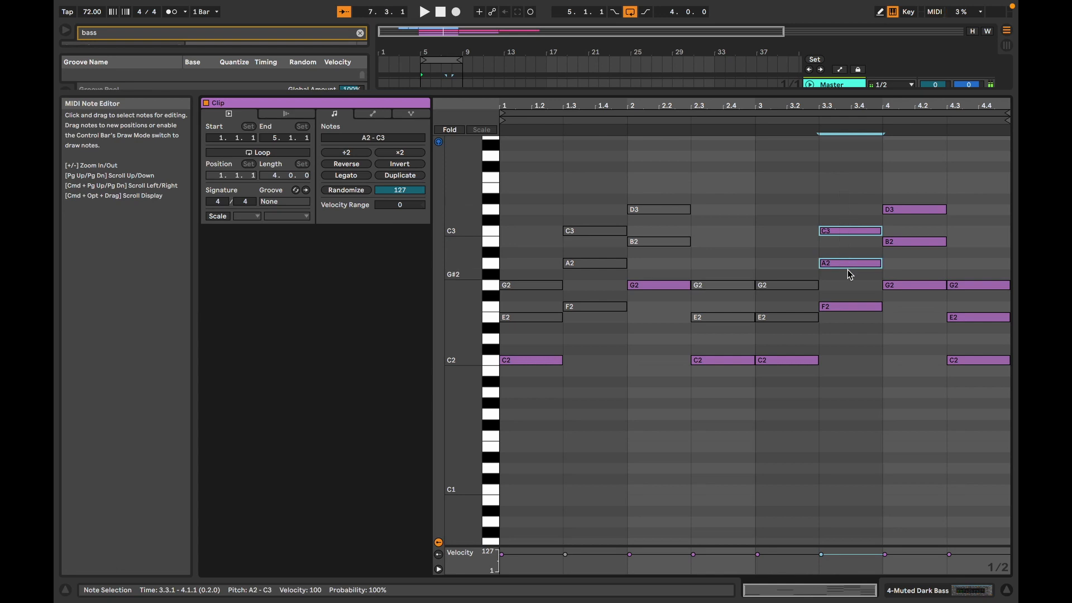
left_click_drag(887, 183, 916, 261)
left_click_drag(983, 263, 982, 316)
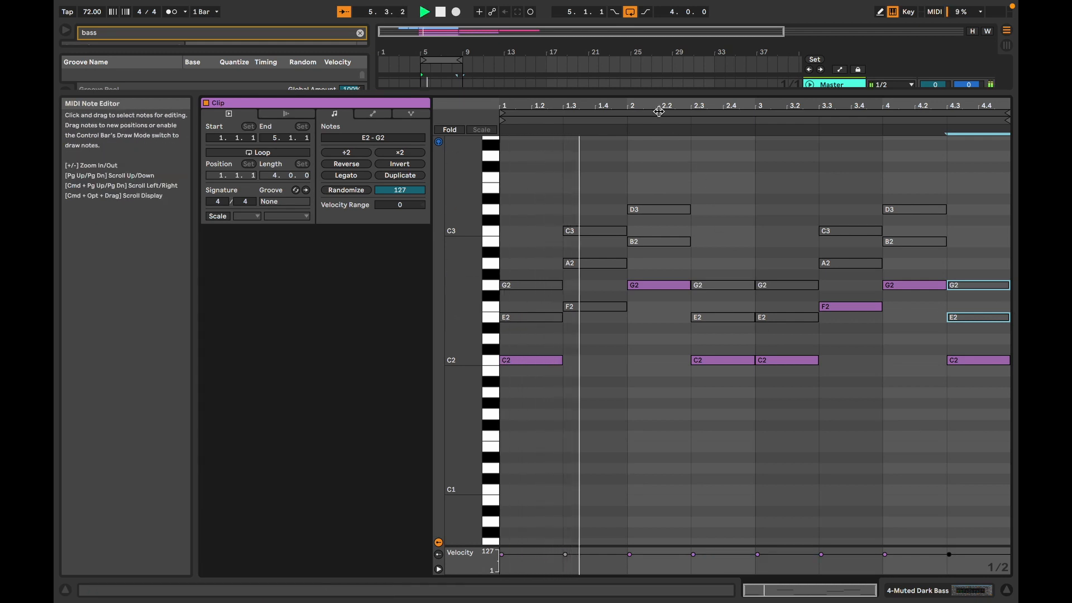
key("space")
Step: Lower the Prepared Piano volume to -23.4 dB and the E-Piano volume to -2.1 dB, and play the mix
left_click_drag(666, 93, 668, 321)
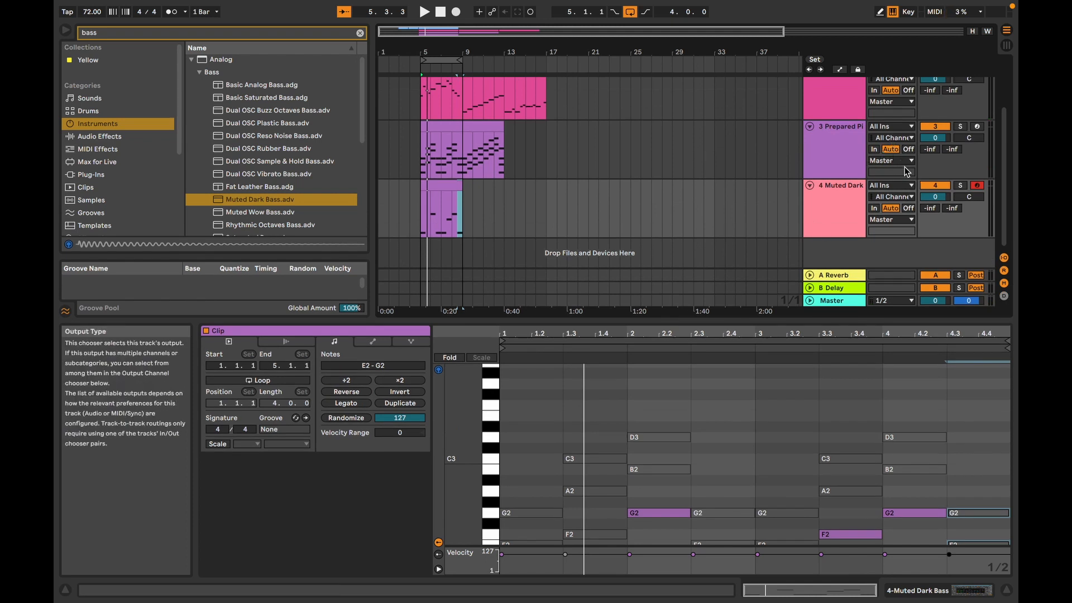
left_click_drag(935, 138, 935, 151)
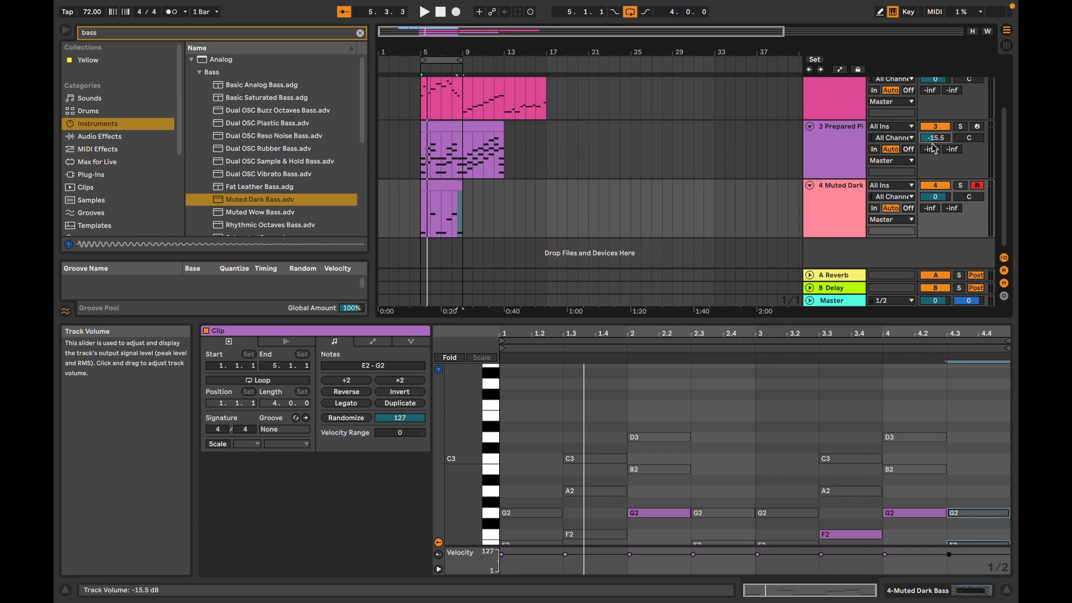
scroll(934, 140, "up", 2)
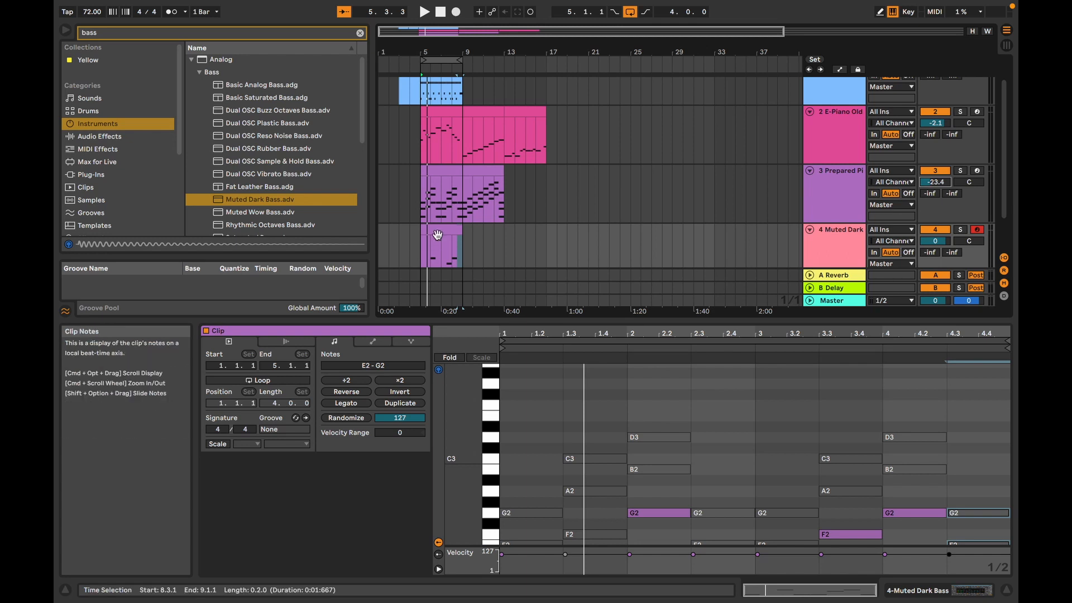
key("space")
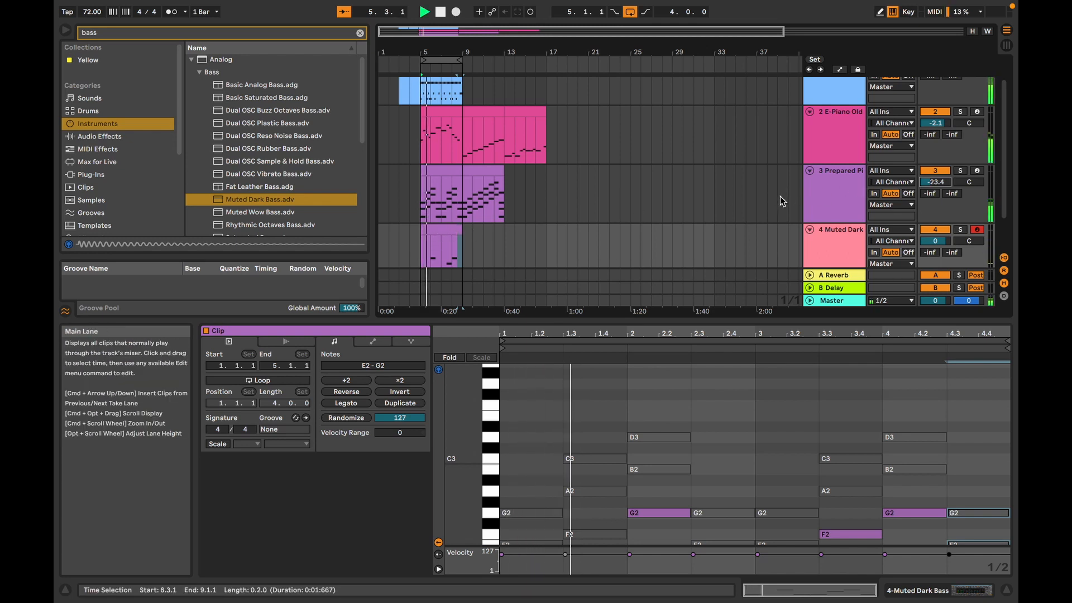
scroll(780, 196, "down", 2)
scroll(780, 195, "up", 2)
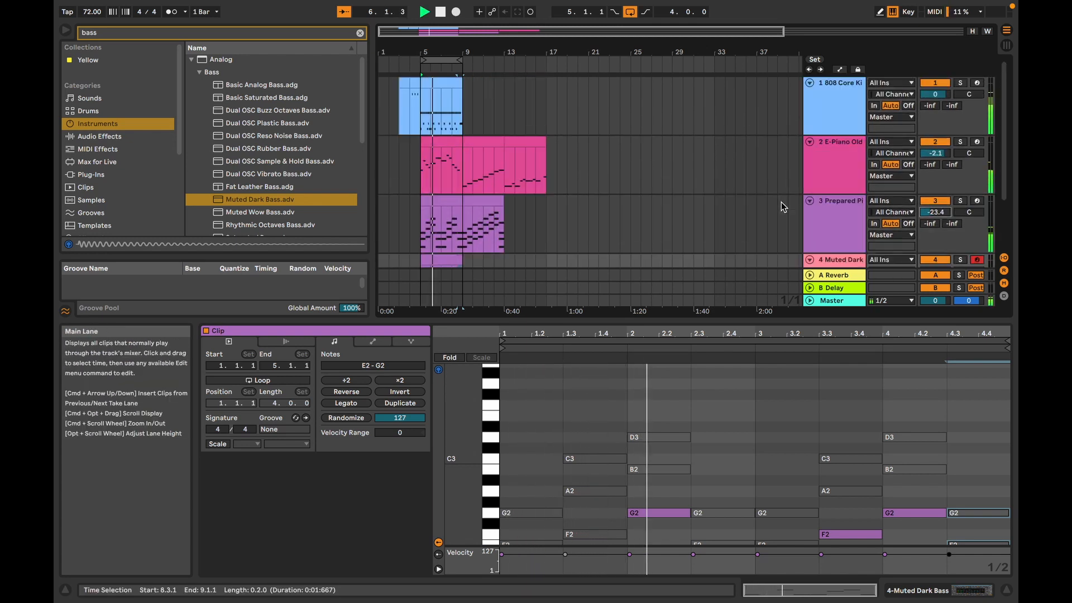
scroll(782, 203, "down", 1)
Step: Reactivate the F2 note on beat 3 of bar 1 in the bass clip and play the line
left_click_drag(651, 319, 677, 98)
left_click(586, 314)
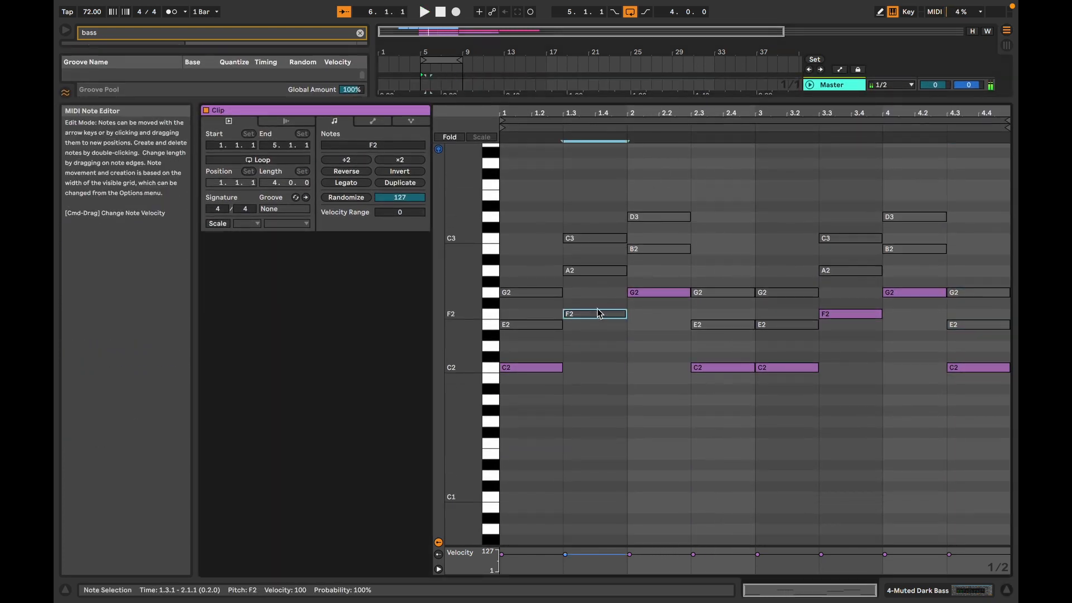
key("space")
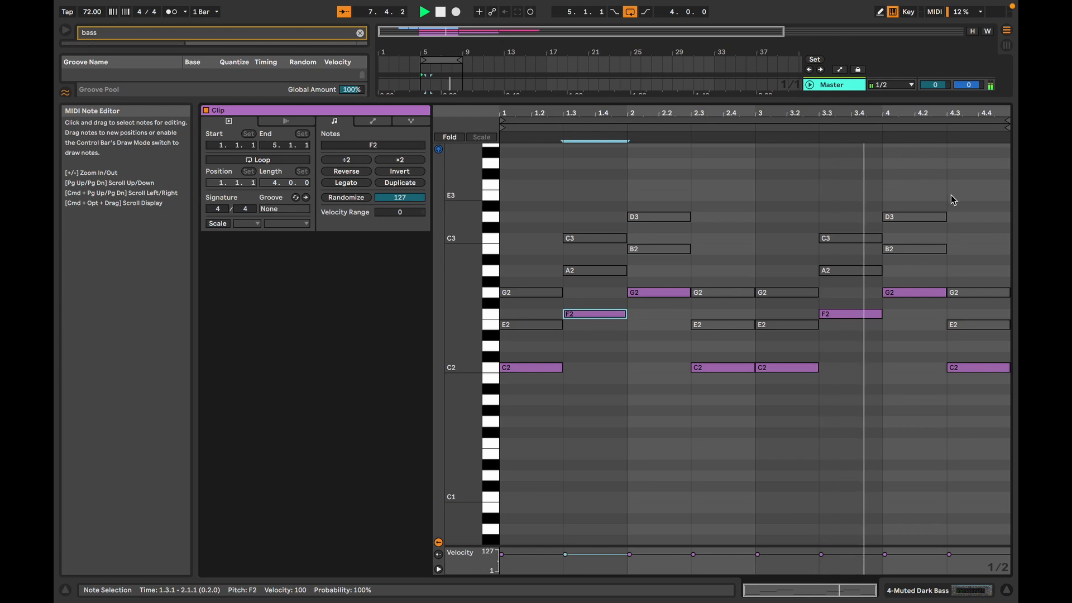
key("space")
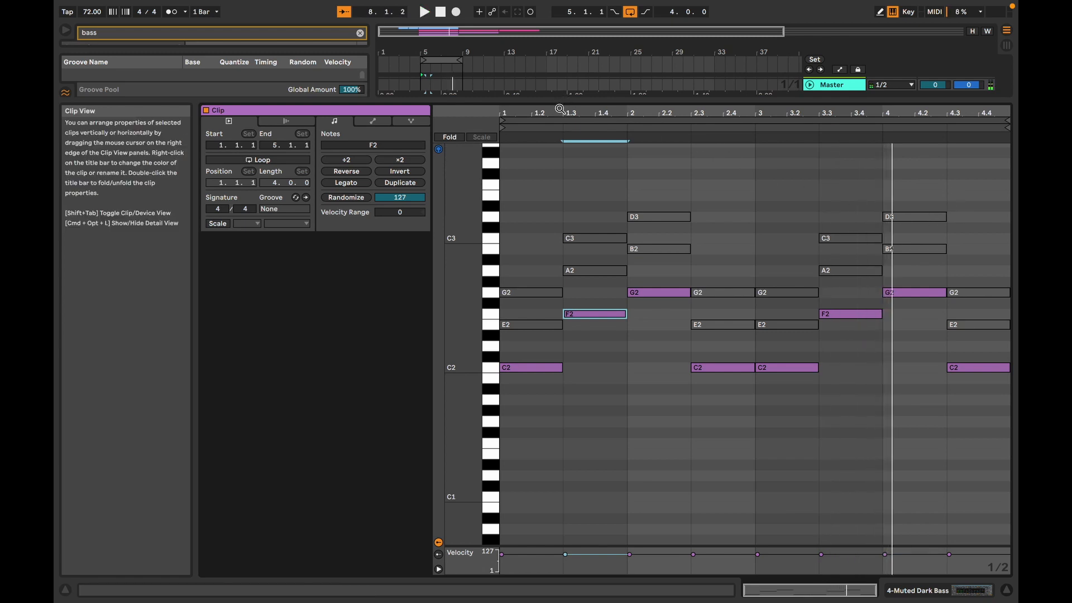
Step: Shorten the first C2 to one beat, reactivate the first G2 and trim its start to about beat 2, and play the result
left_click_drag(561, 110, 686, 181)
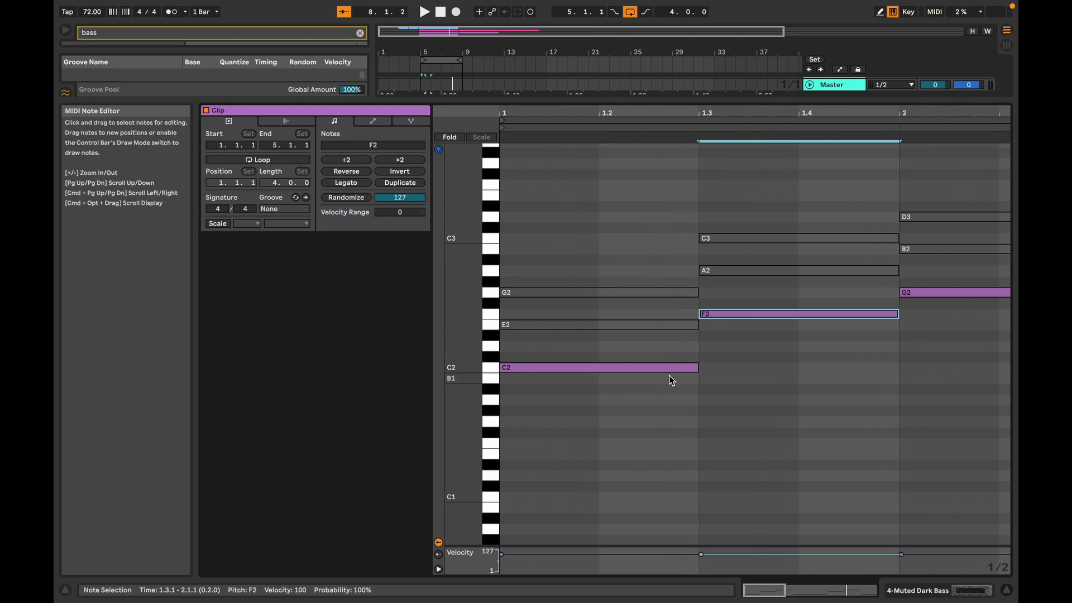
left_click_drag(697, 370, 615, 340)
left_click(628, 293)
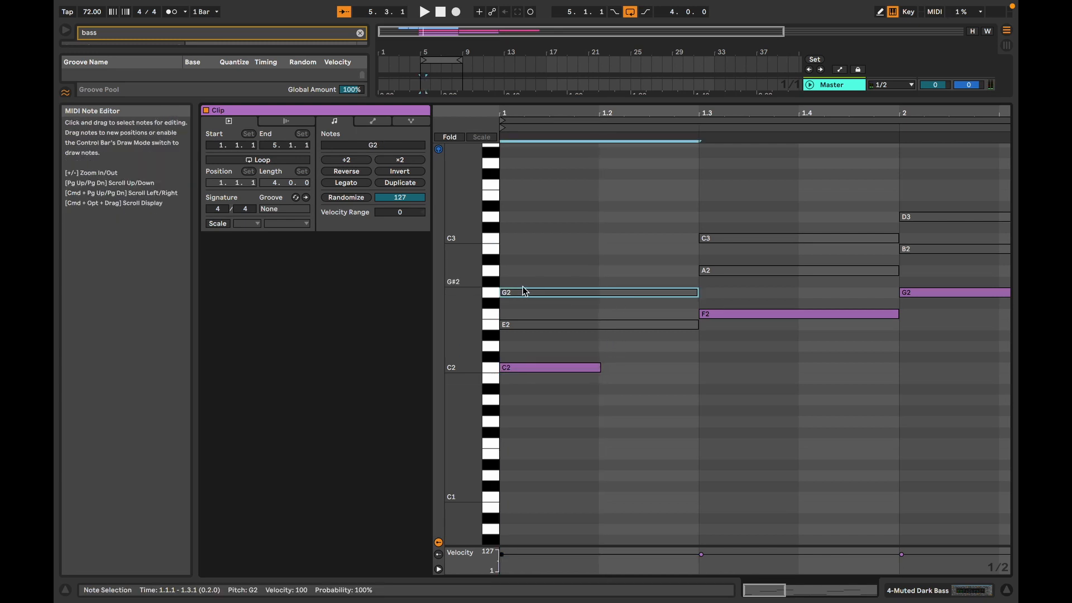
key("0")
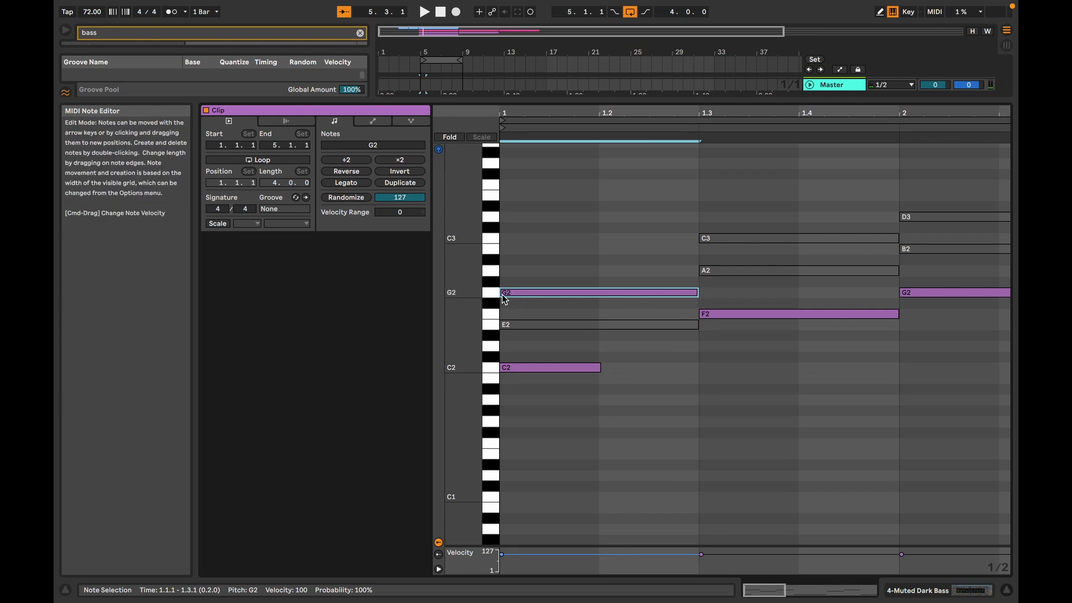
left_click_drag(502, 293, 599, 292)
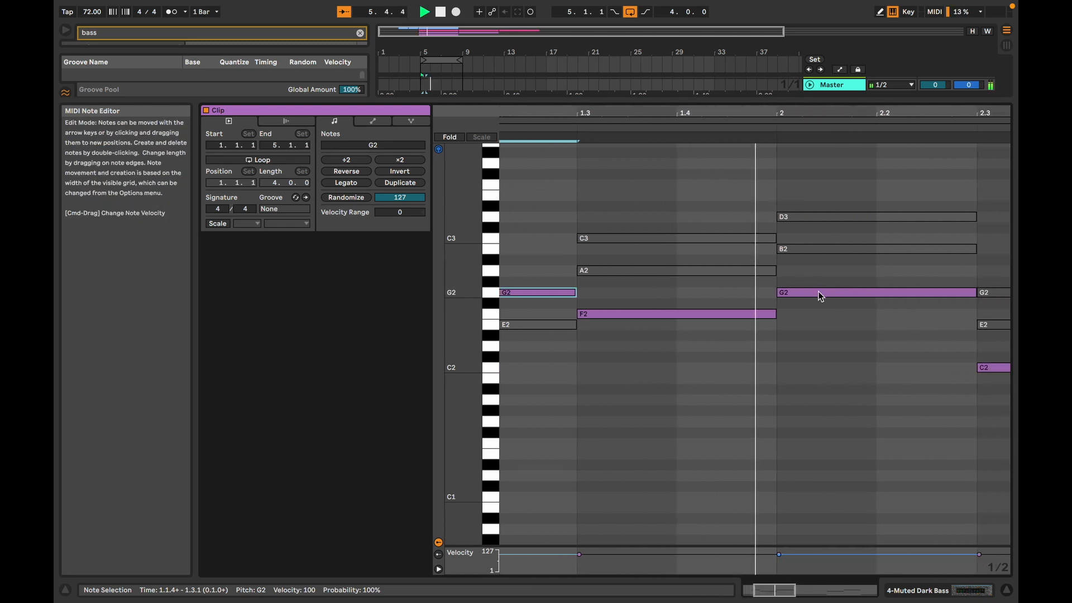
key("space")
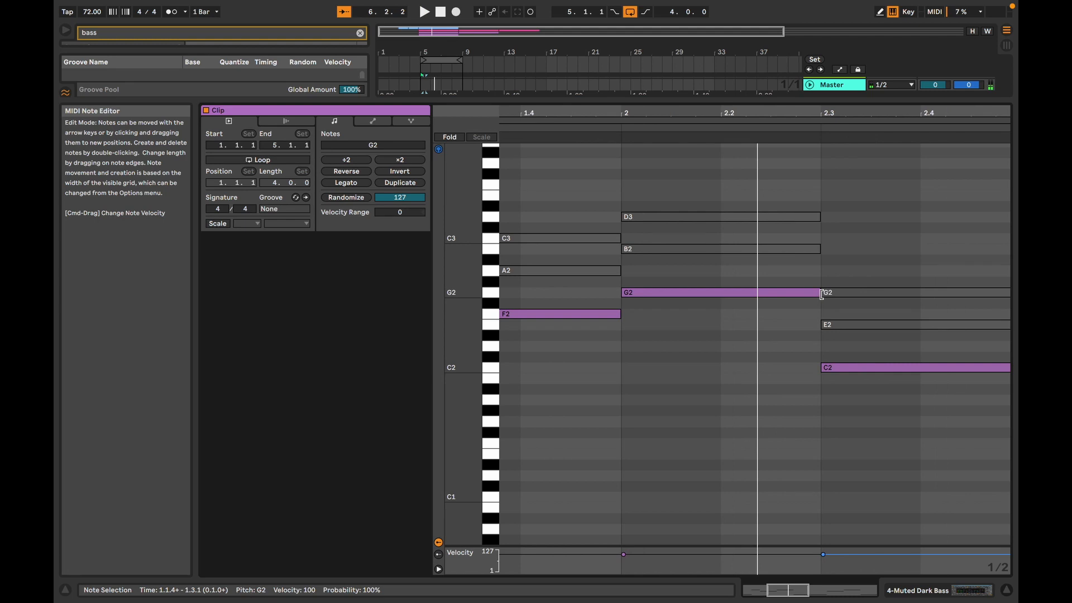
key("space")
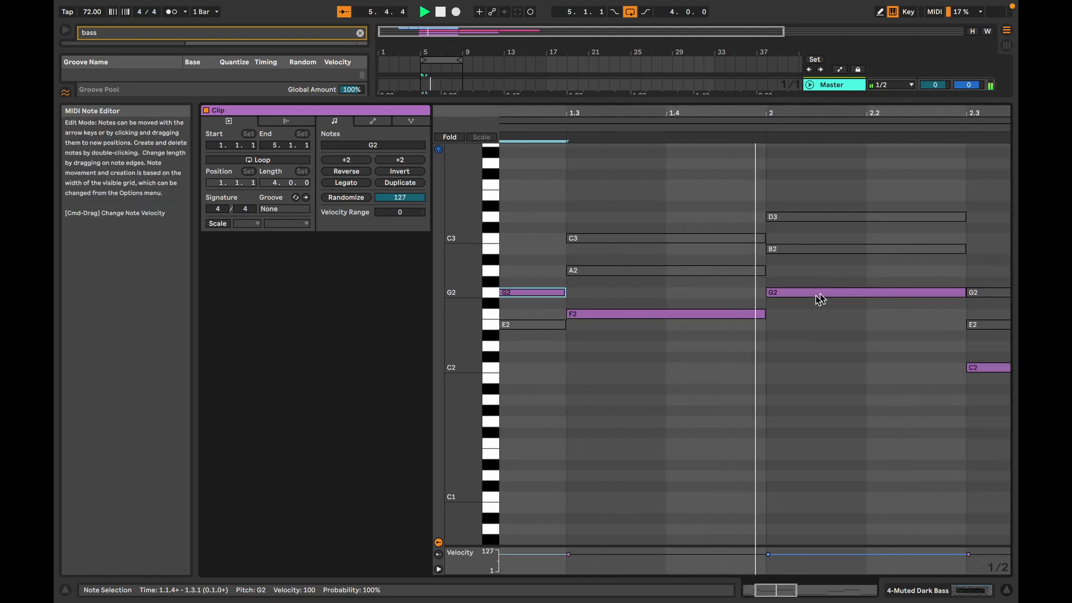
Step: Shorten the F2 on beat 3 of bar 1 to one beat, trim the C3 to beat 4, reactivate it, and play the line
key("space")
left_click(751, 314)
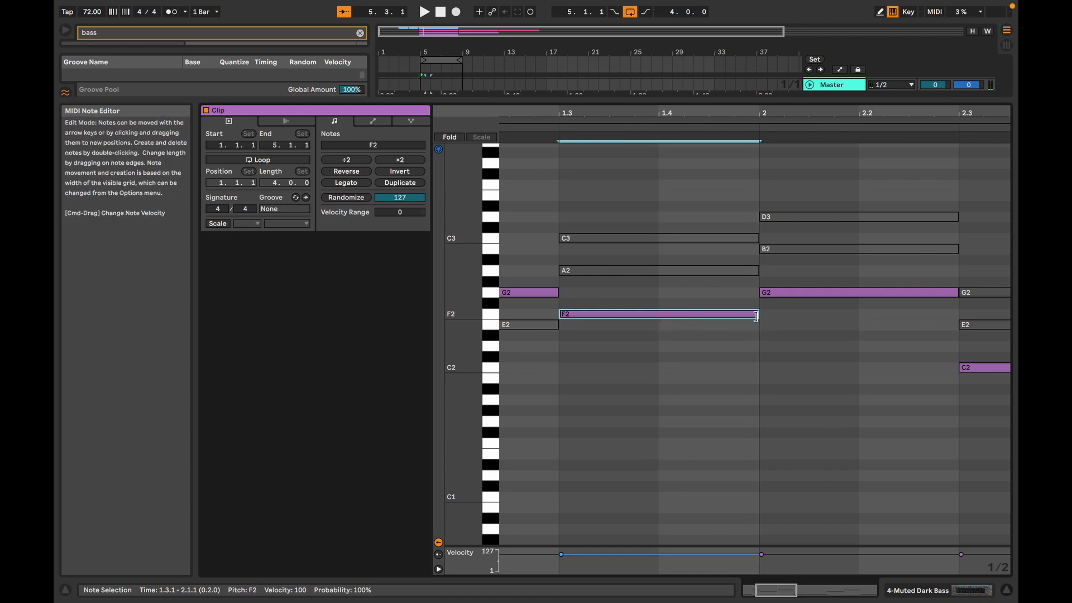
left_click_drag(755, 316, 662, 310)
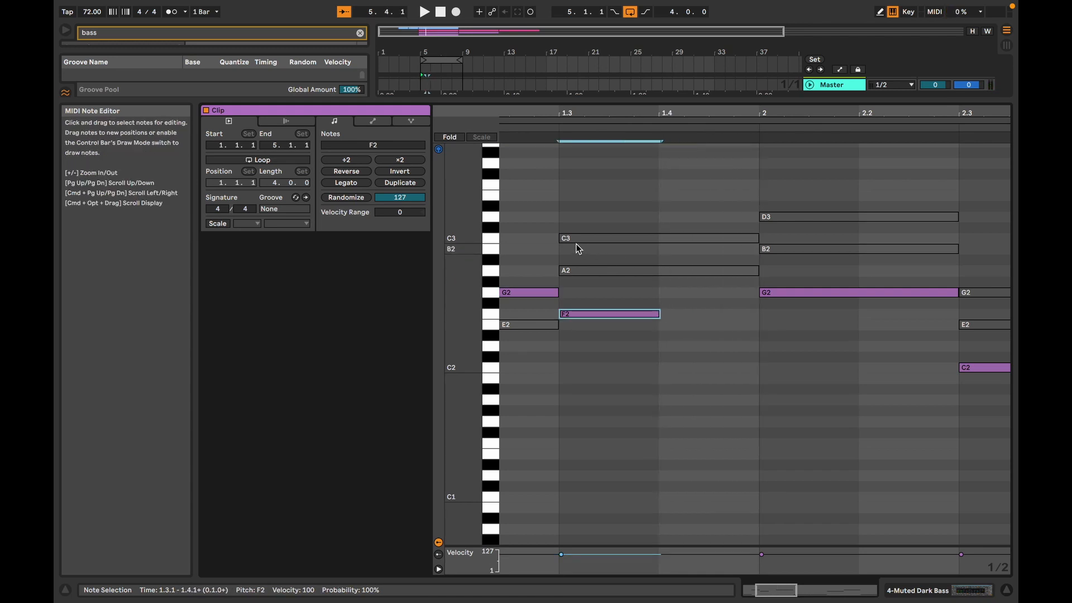
left_click_drag(560, 239, 658, 239)
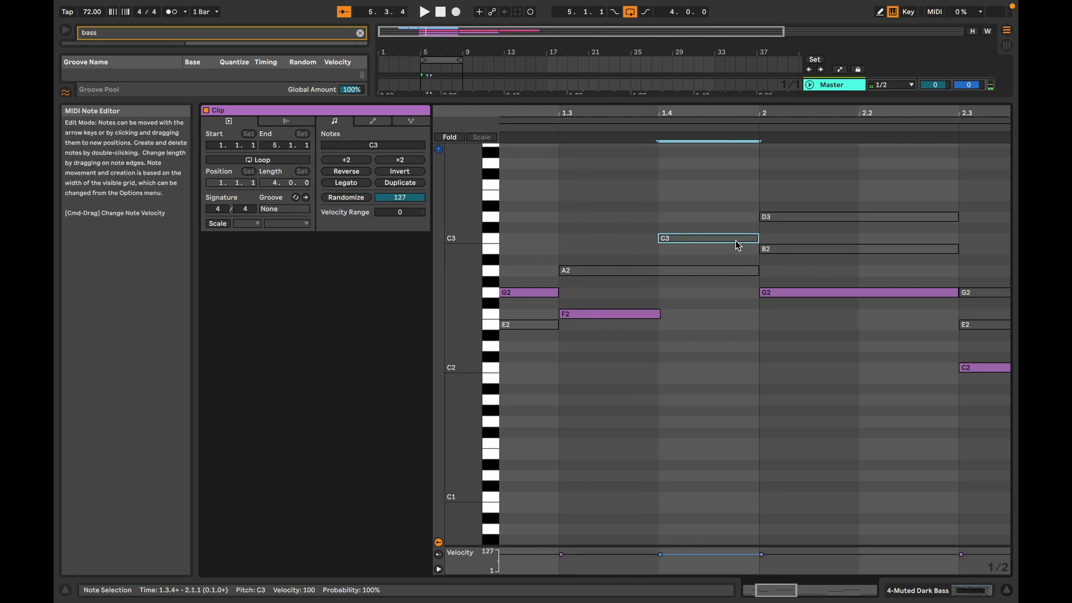
key("space")
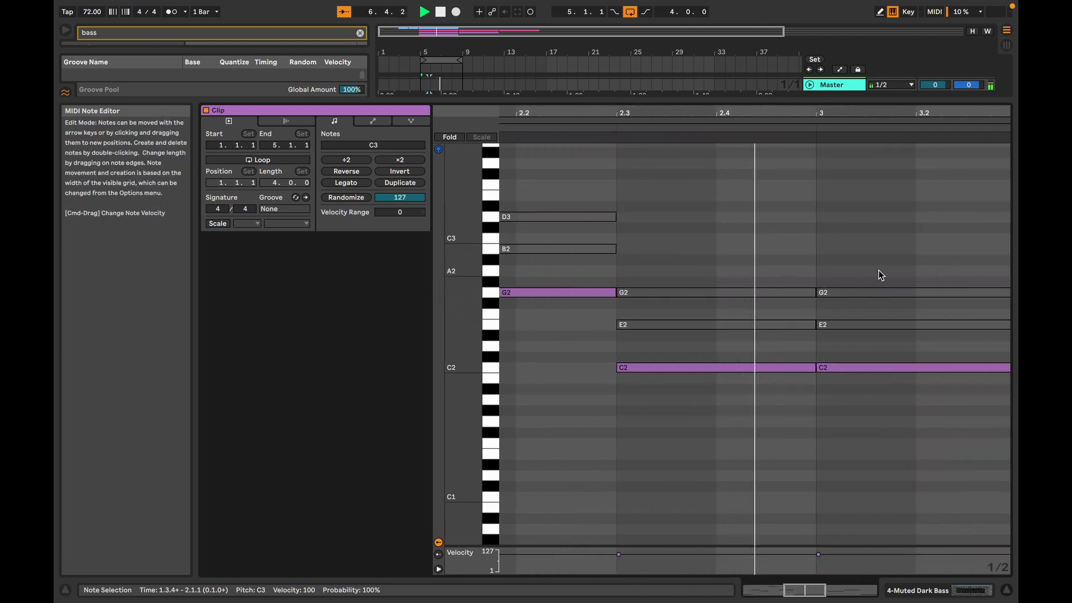
key("space")
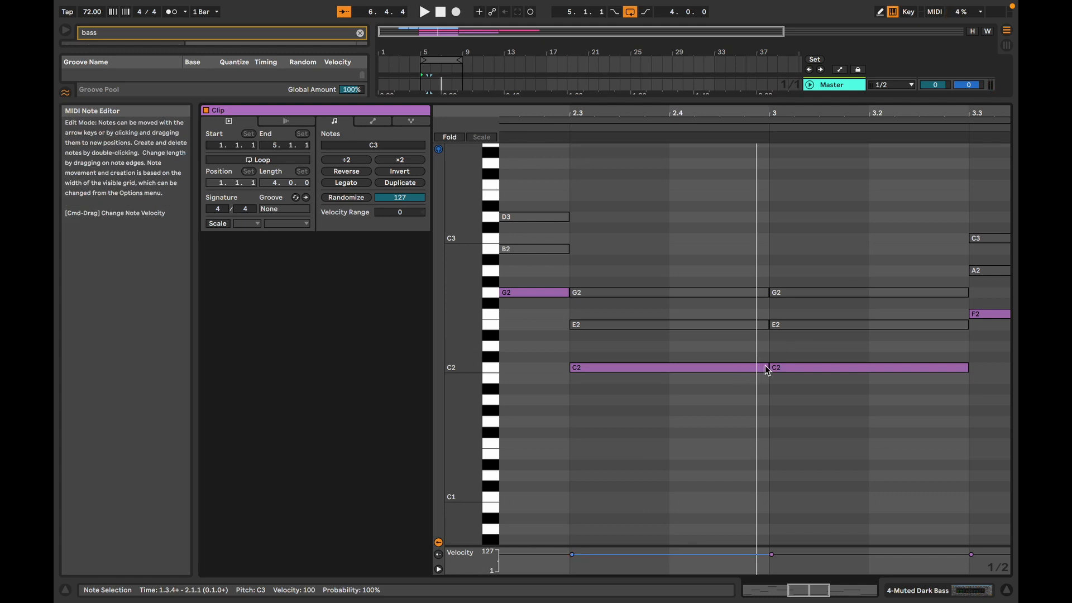
Step: Shorten the C2 on beat 3 of bar 2, add a B1 beneath it, and trim the B1's start to beat 4 using a 1/4 grid
left_click_drag(765, 366, 669, 368)
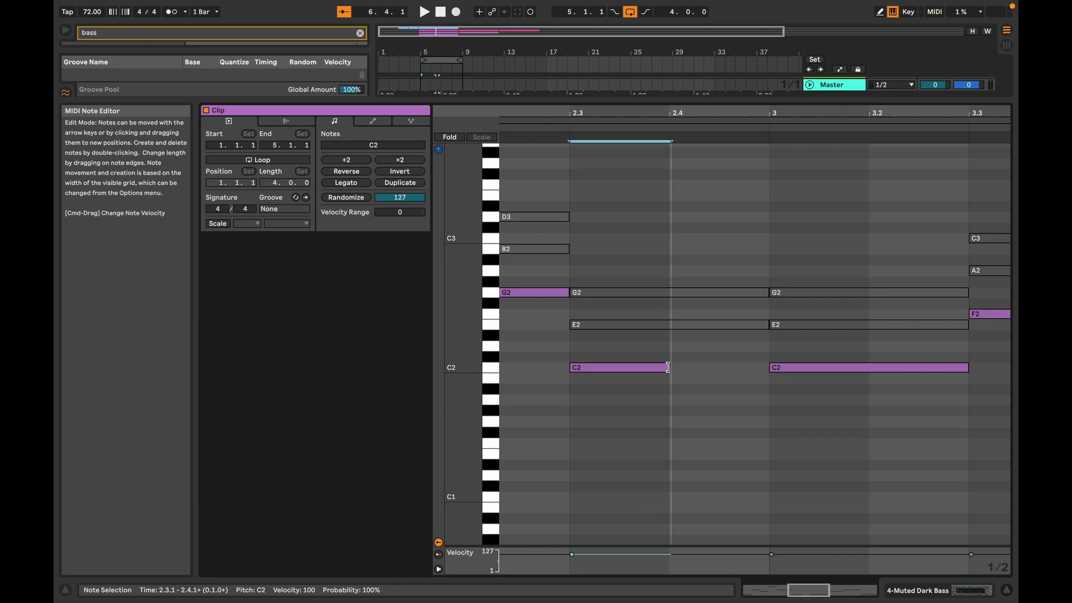
left_click_drag(667, 368, 735, 369)
double_click(741, 378)
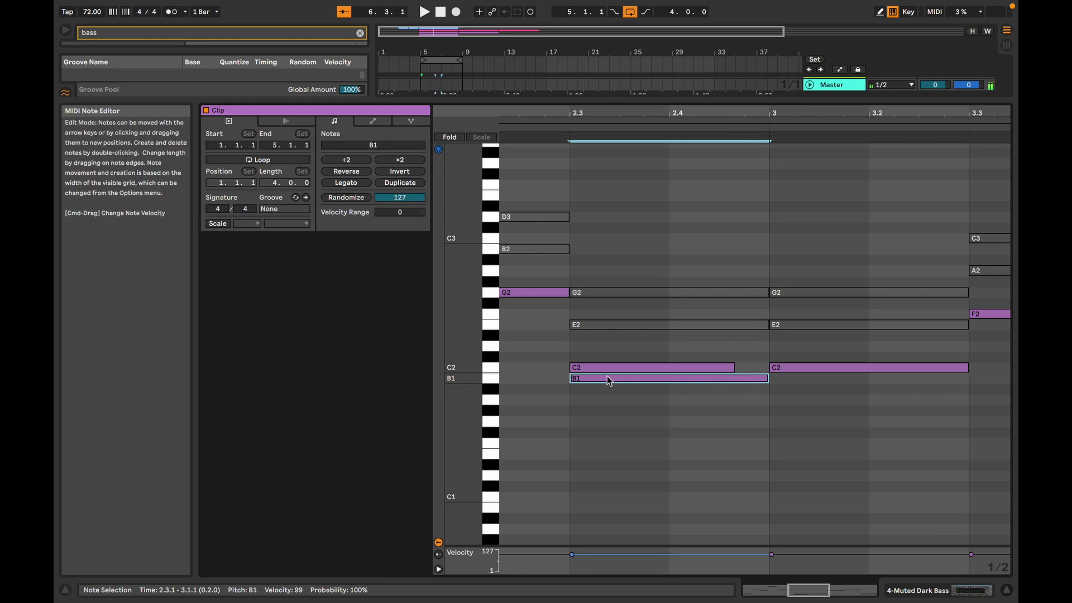
right_click(625, 430)
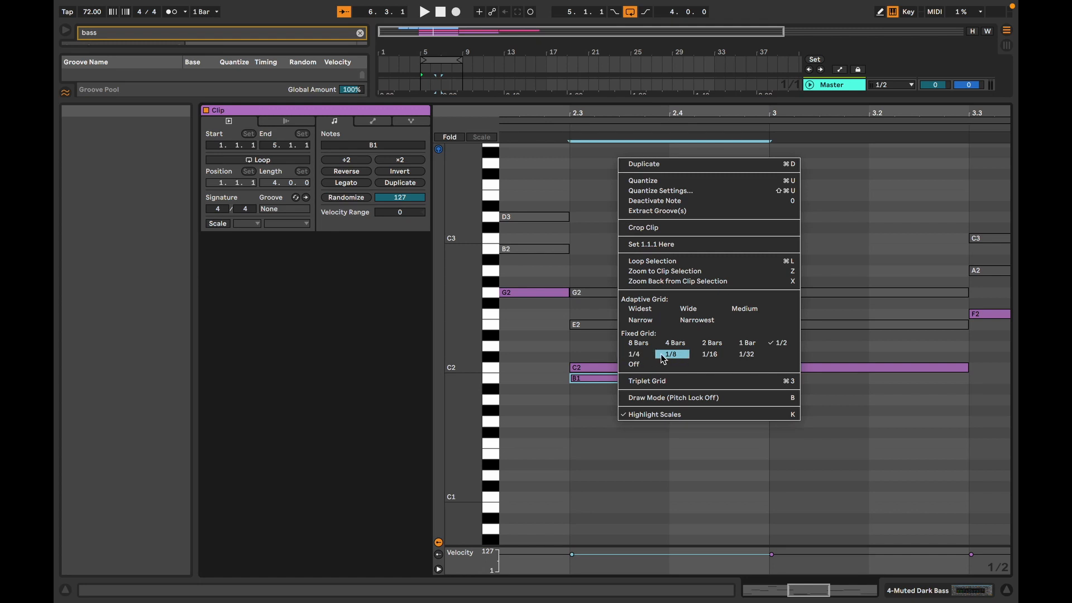
left_click(638, 357)
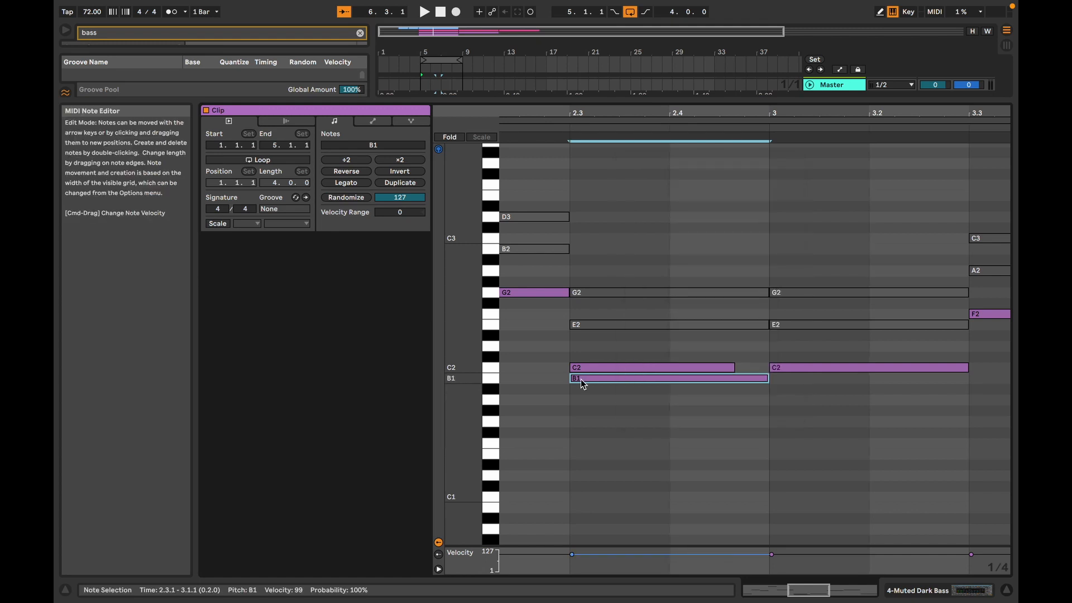
left_click_drag(571, 379, 724, 385)
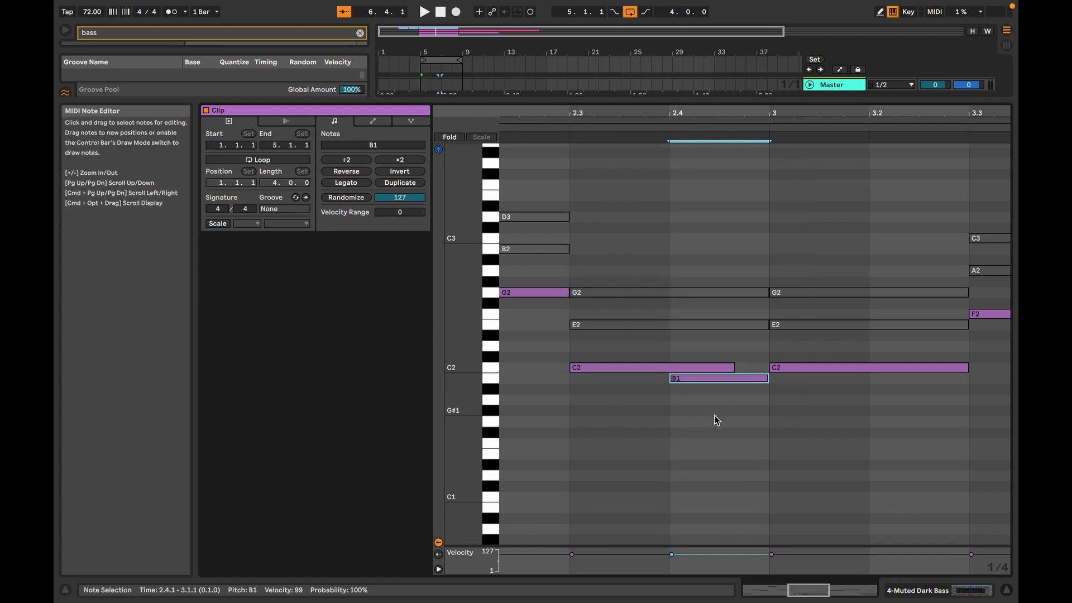
Step: Set the grid to 1/8, start the B1 at 2.4.3, end the preceding C2 at the same point, and play the bass line
right_click(706, 378)
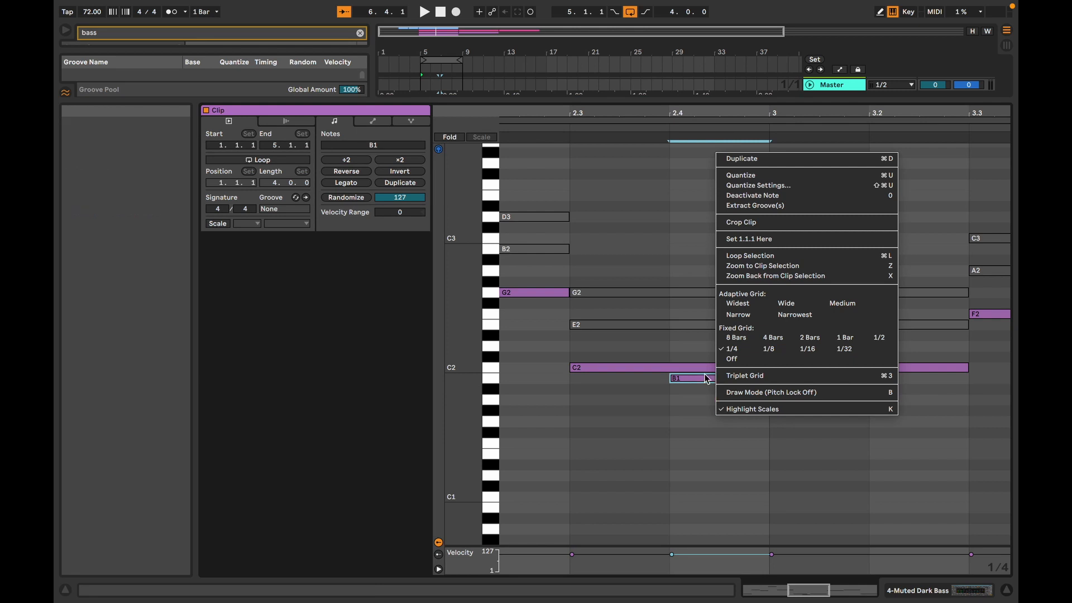
left_click(769, 349)
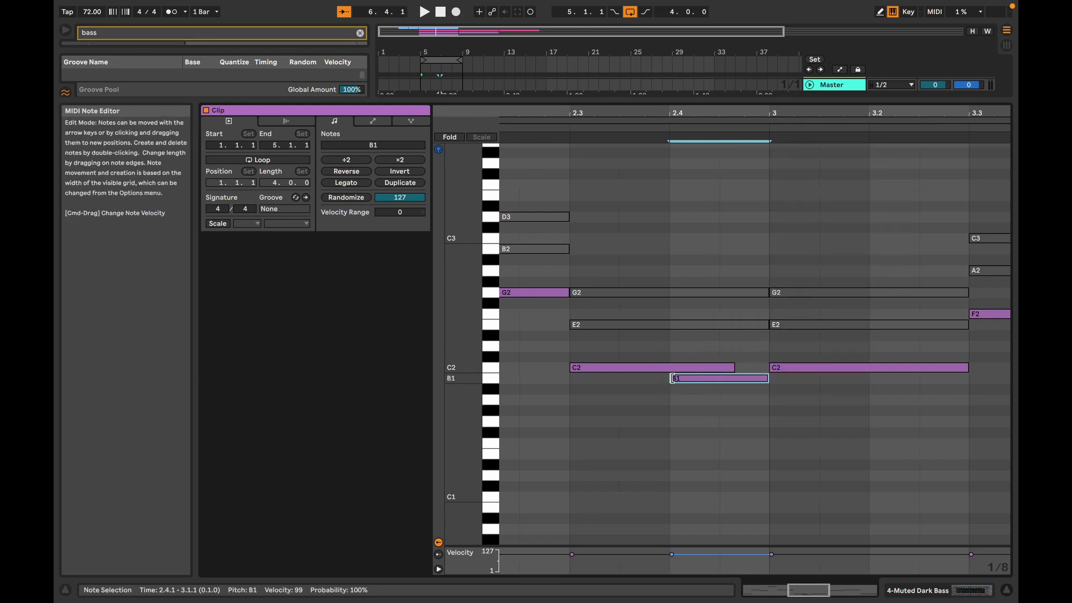
left_click_drag(670, 380, 729, 379)
left_click(731, 368)
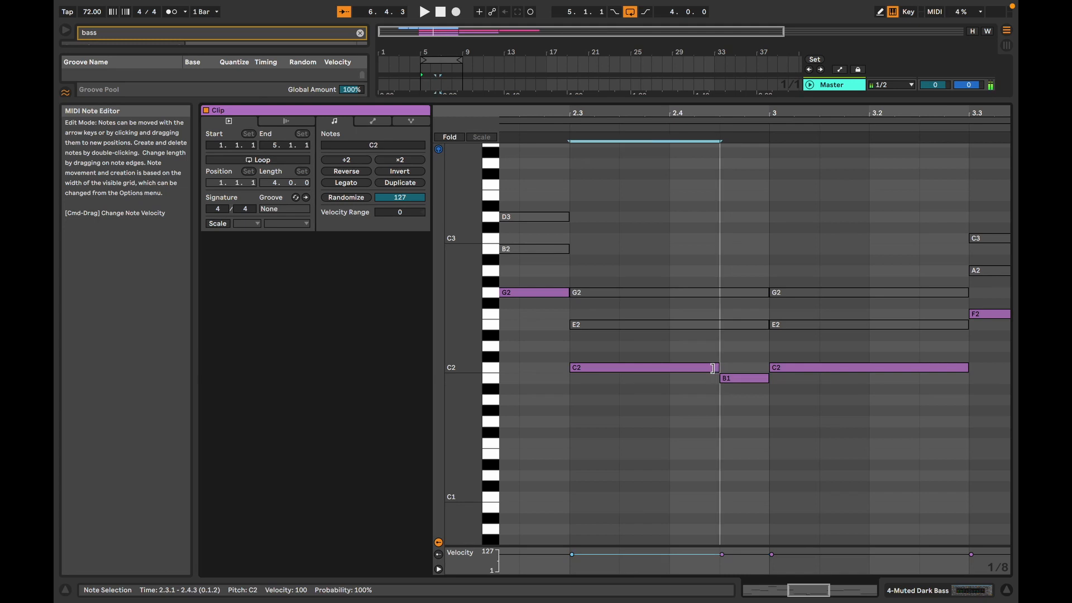
key("space")
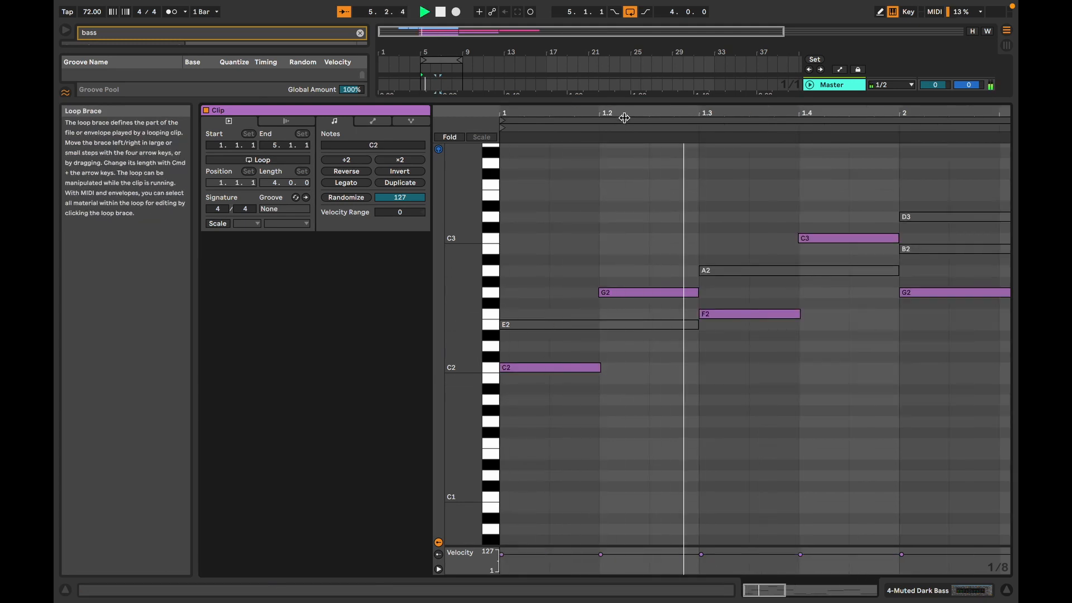
left_click_drag(634, 114, 505, 70)
key("space")
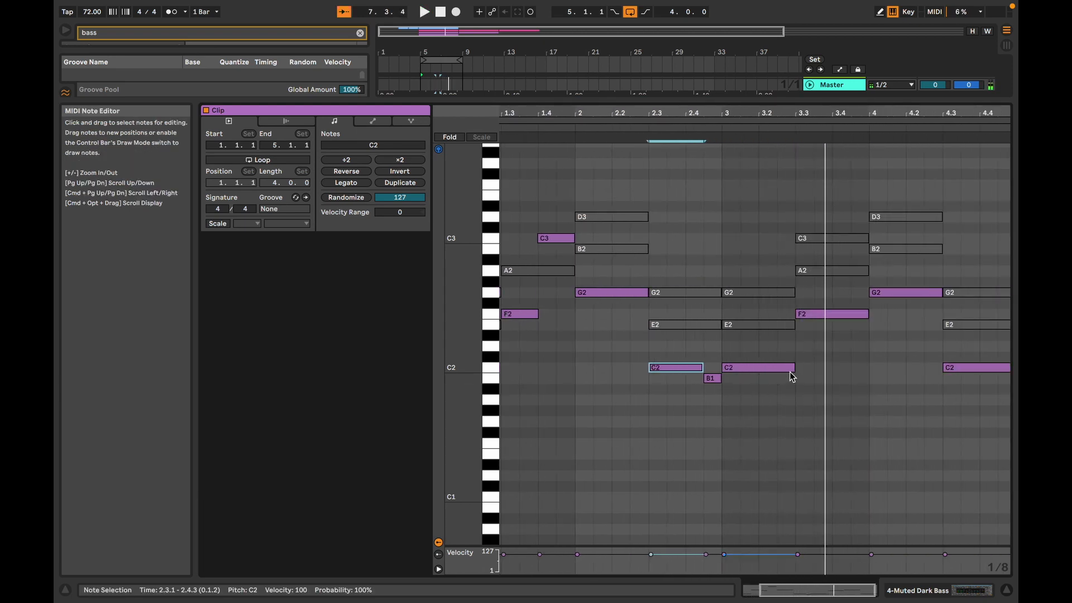
Step: Shorten the C2 at the start of bar 3 to one beat, duplicate the notes of bars 1 and 2 into bars 3 and 4, and play
left_click_drag(792, 377, 758, 373)
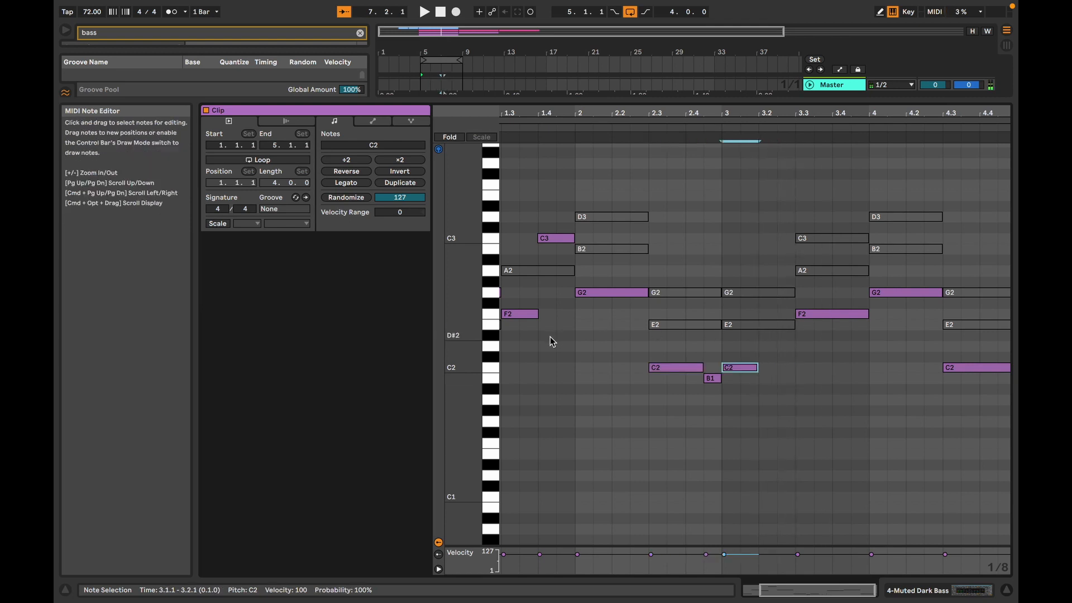
scroll(676, 384, "left", 3)
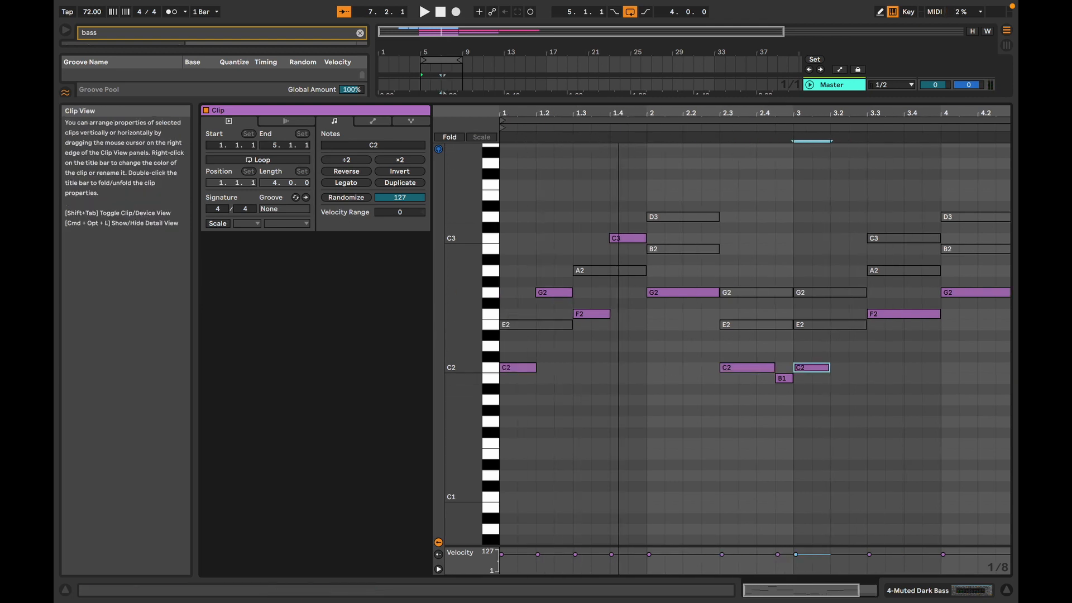
left_click_drag(775, 429, 415, 227)
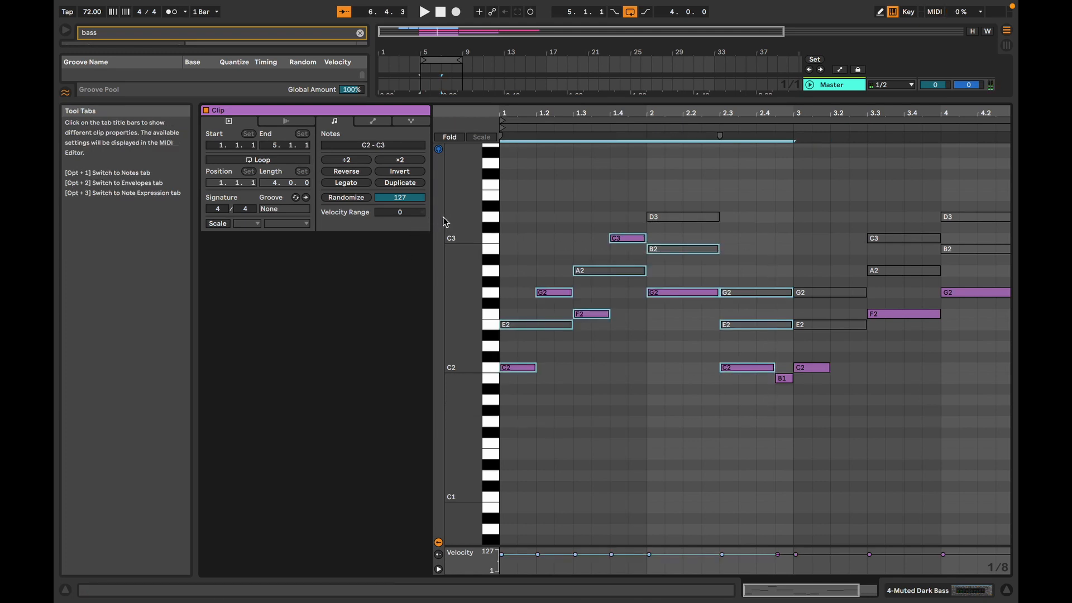
key("super+d")
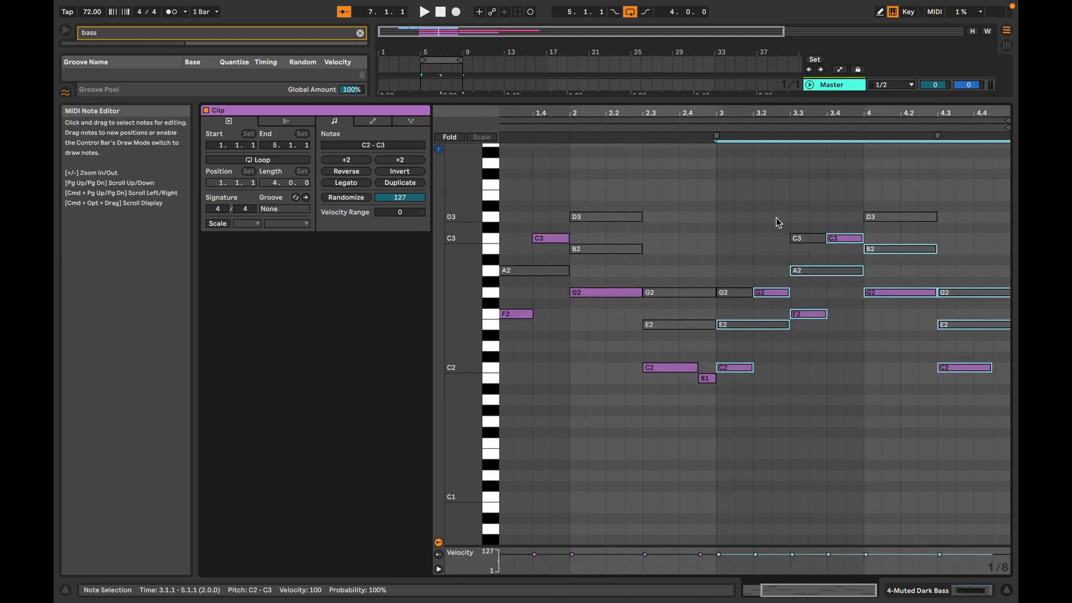
key("space")
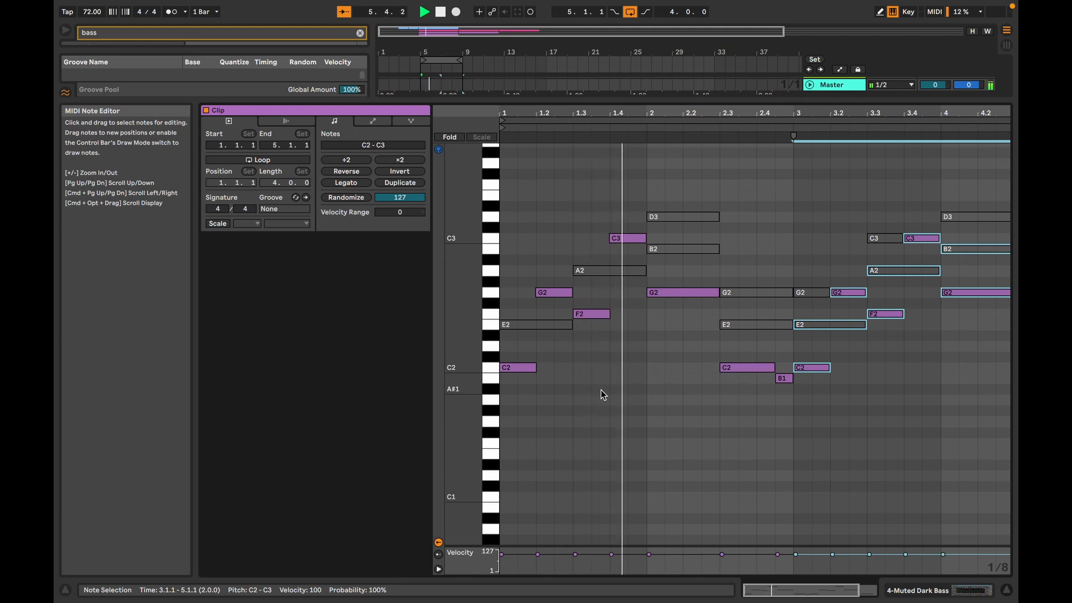
key("space")
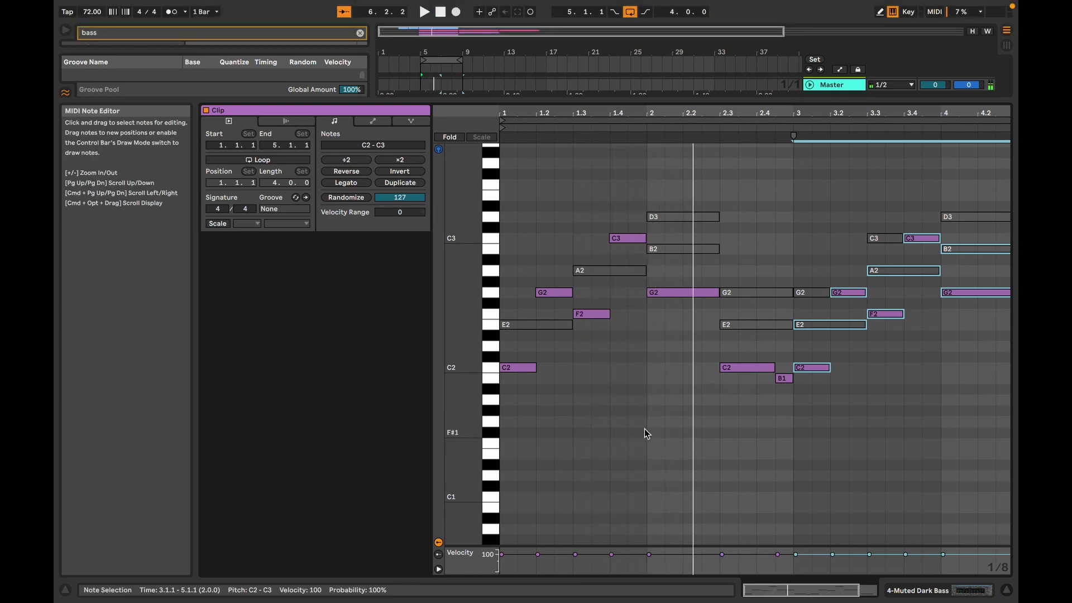
Step: Delete the deactivated chord notes in bars 1 and 2 and the deactivated G2 and E2 at the start of bar 3
key("ctrl+a")
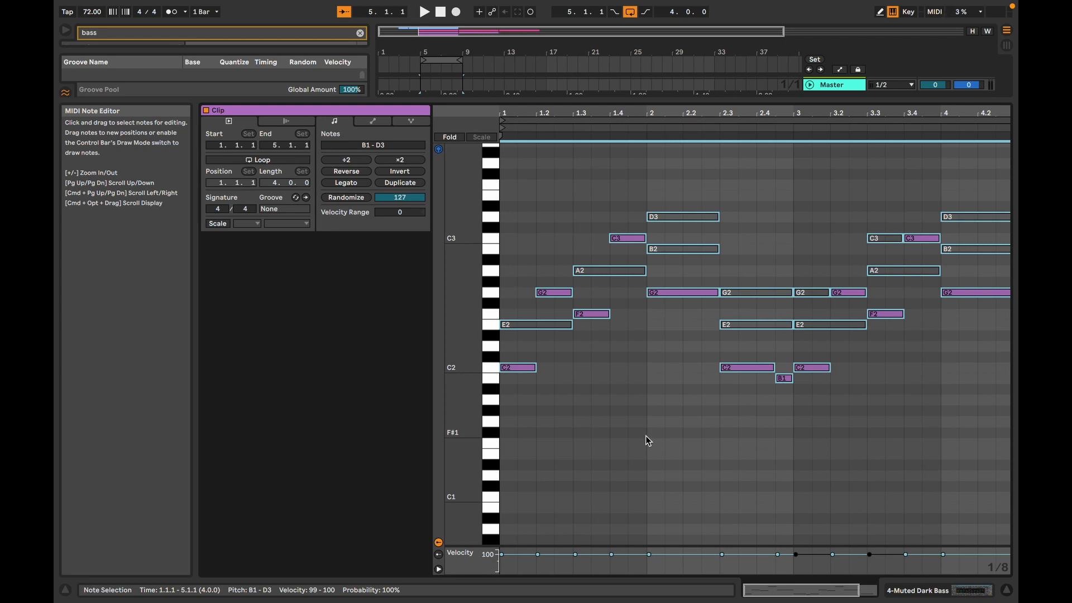
left_click(555, 342)
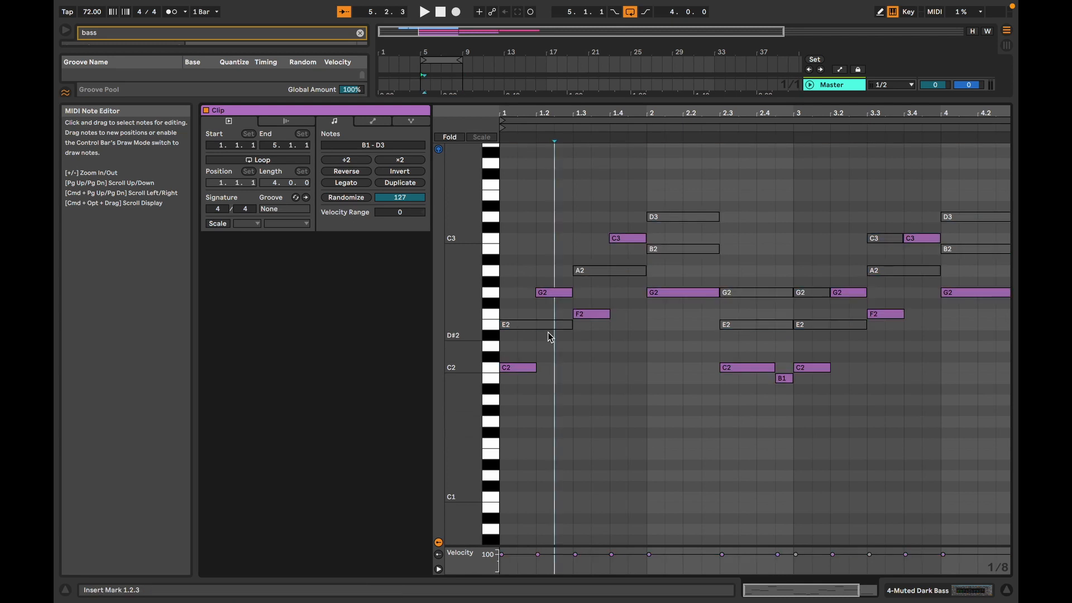
left_click(534, 321)
key("Delete")
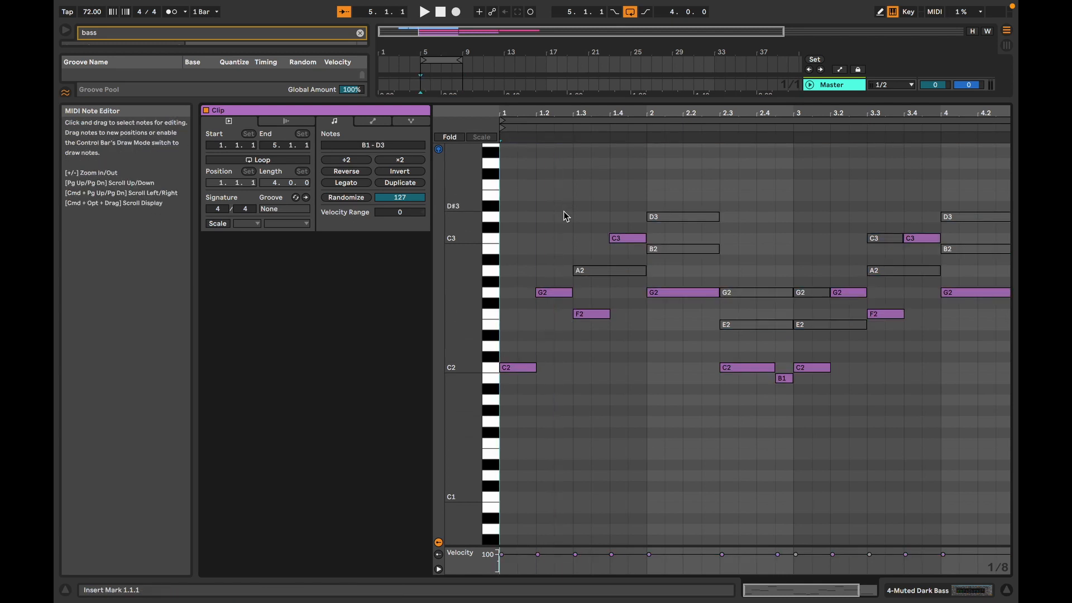
key("Delete")
key("Delete")
left_click_drag(710, 212, 831, 338)
Step: Delete the remaining deactivated chord notes in bars 3 and 4, and play the cleaned-up bass line
key("Delete")
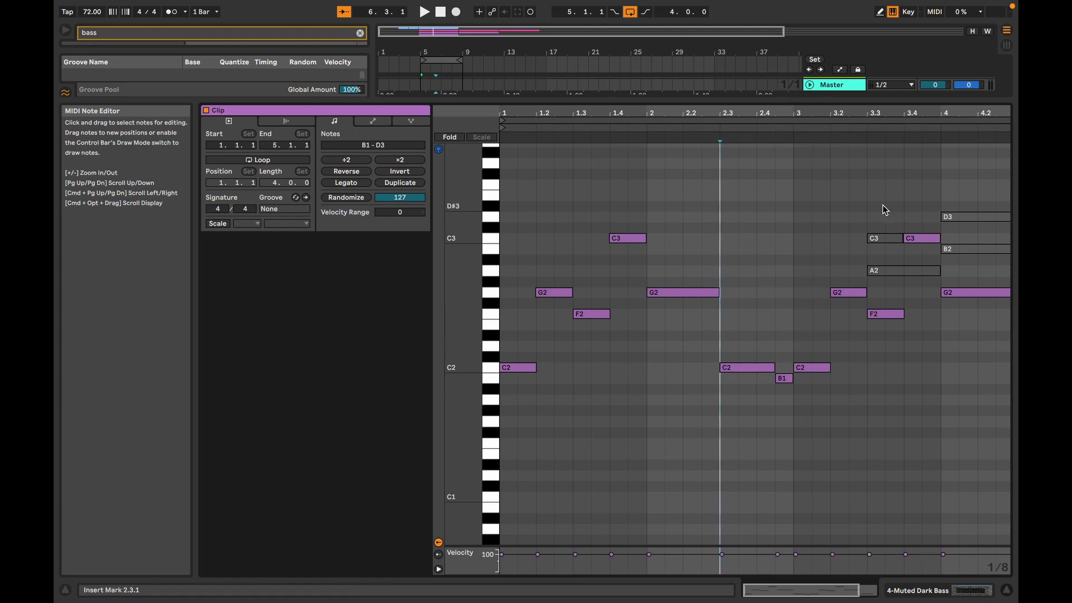
left_click_drag(883, 209, 886, 277)
key("Delete")
left_click_drag(984, 204, 986, 273)
key("Delete")
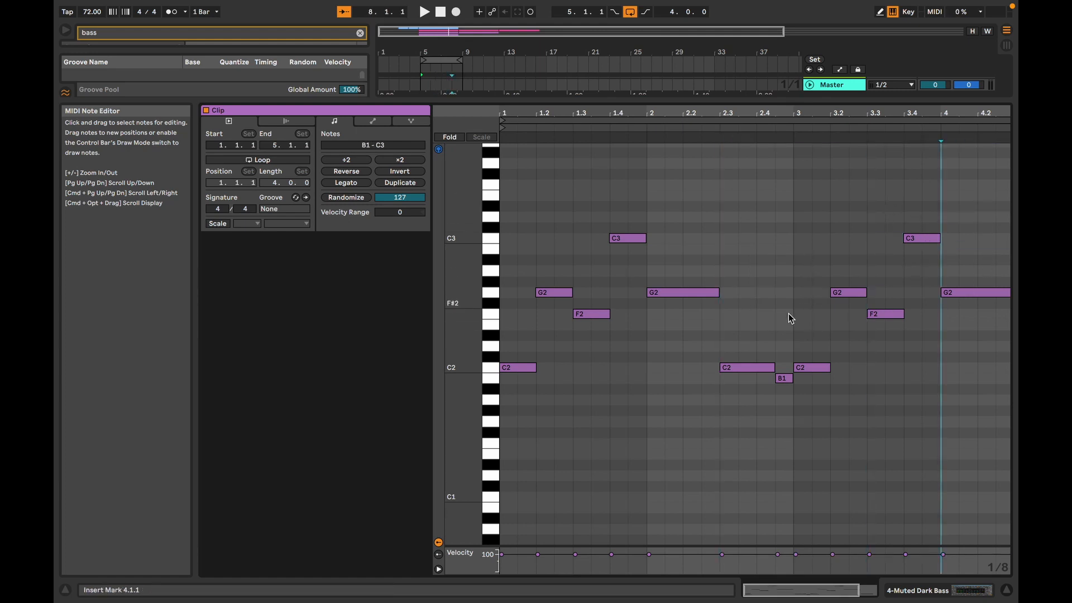
left_click_drag(723, 116, 721, 101)
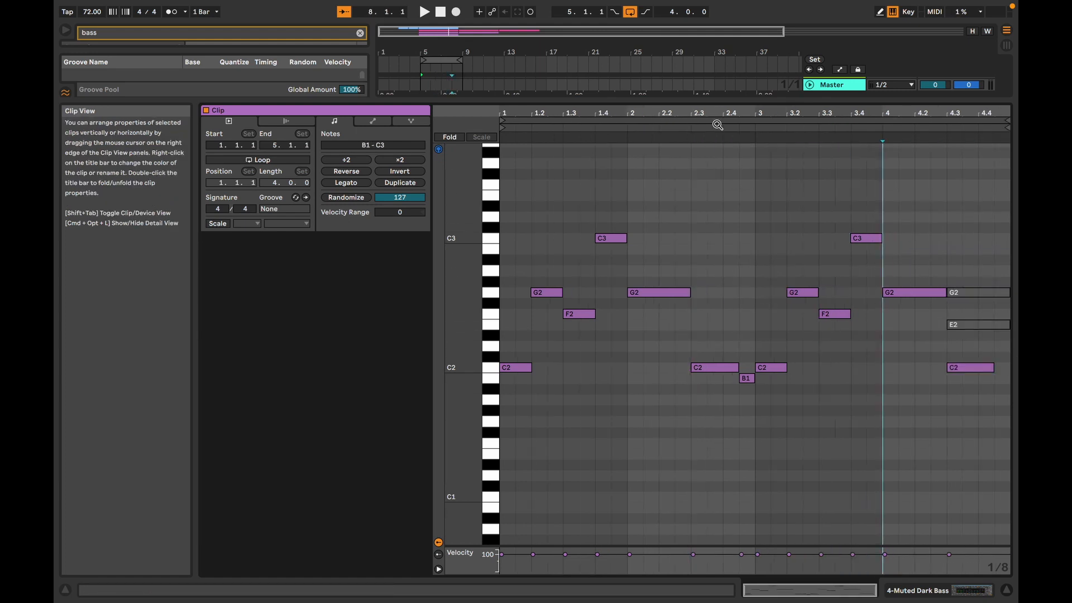
left_click_drag(996, 253, 988, 331)
key("Delete")
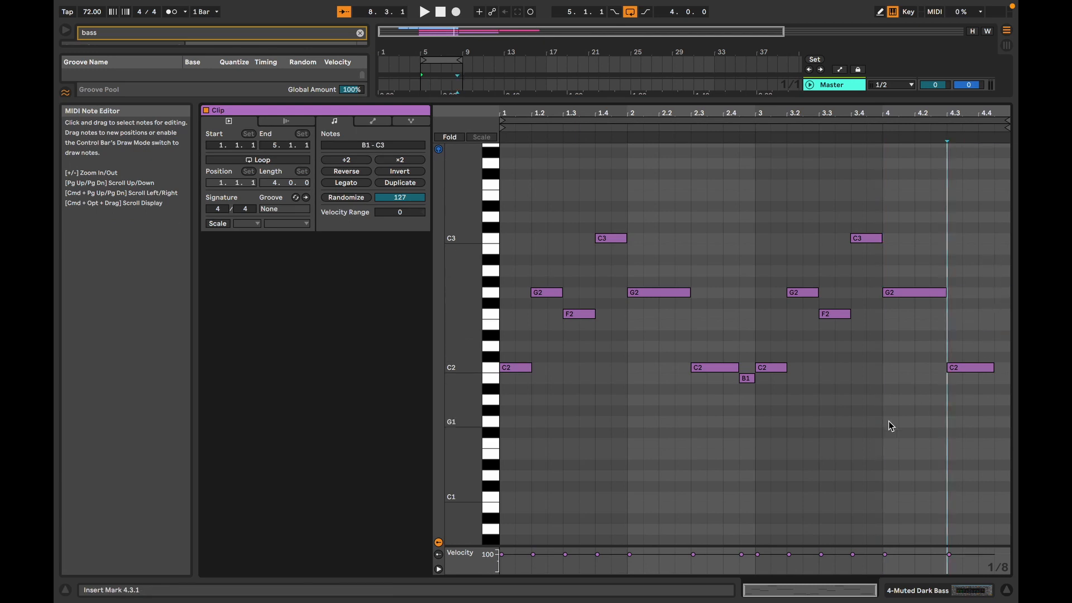
key("space")
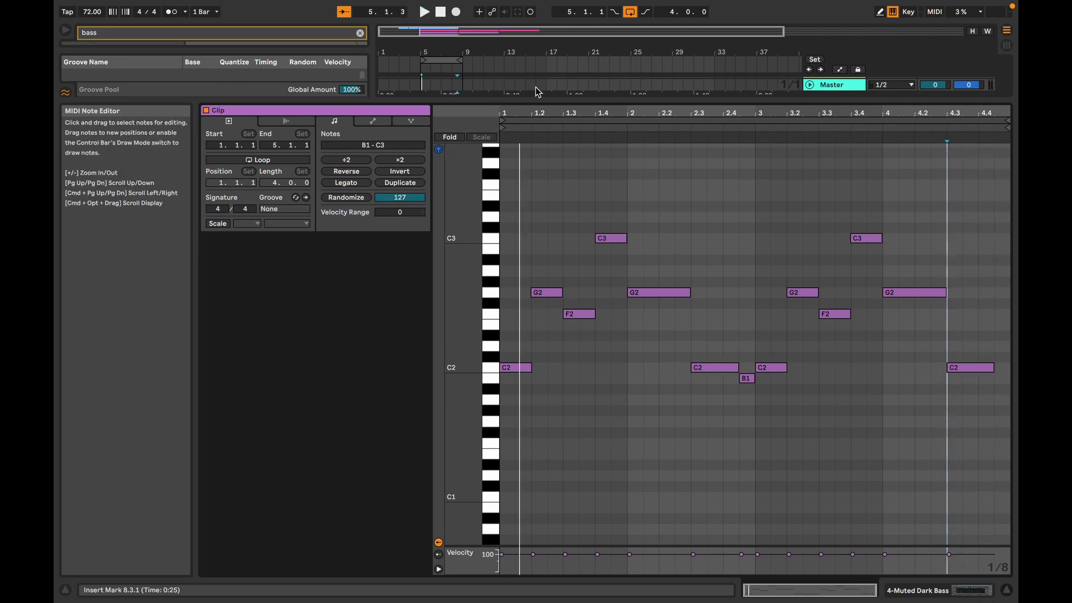
Step: Replace the instrument on track 4 with Muted Wow Bass, play the mix, and lower the track's volume to -4.2 dB
left_click_drag(543, 103, 562, 328)
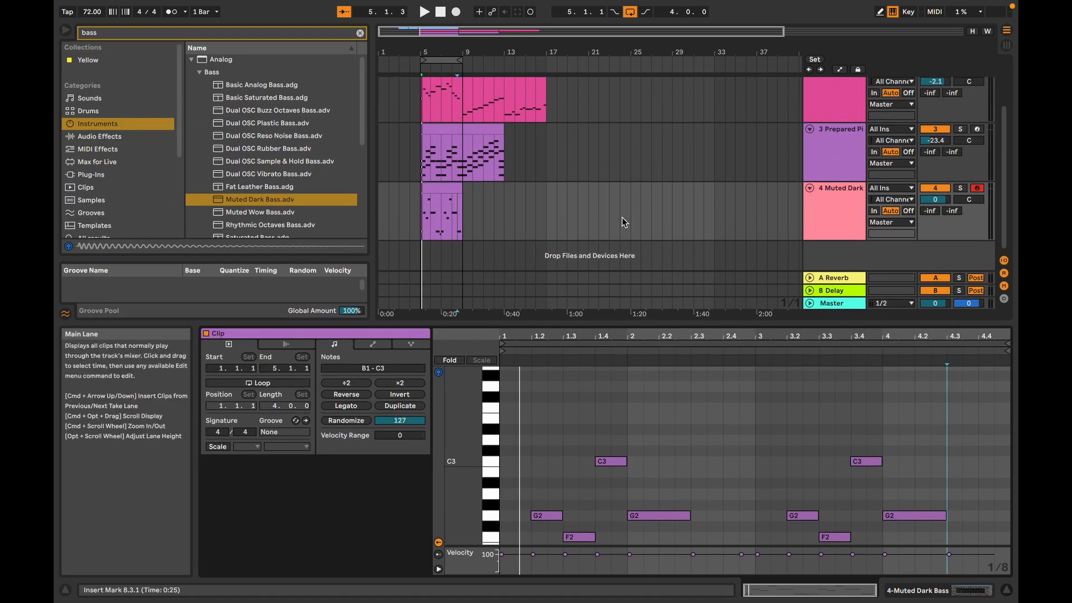
left_click(220, 212)
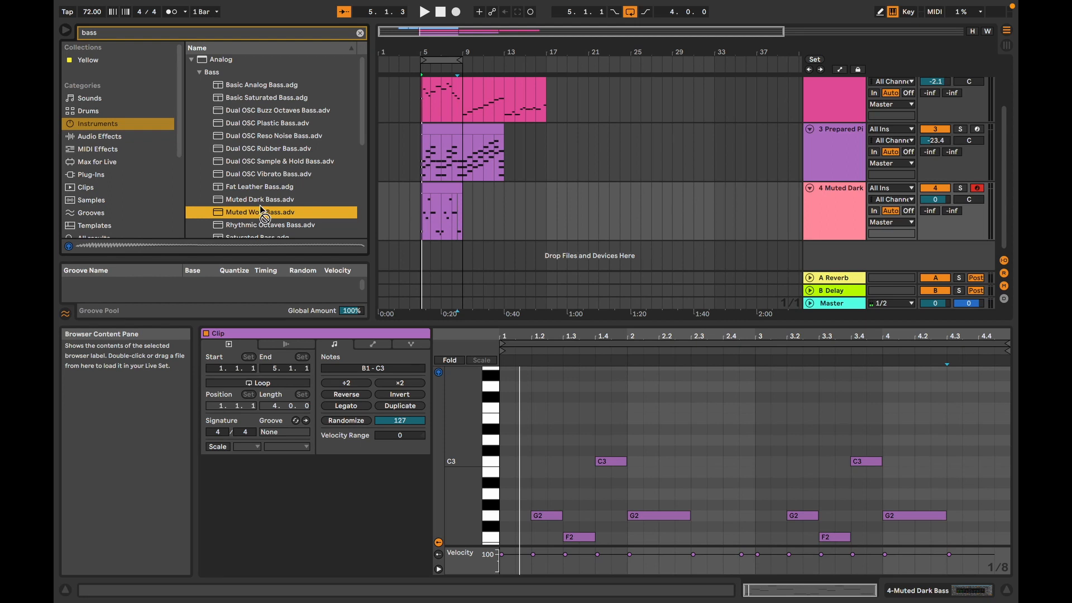
left_click_drag(260, 205, 433, 204)
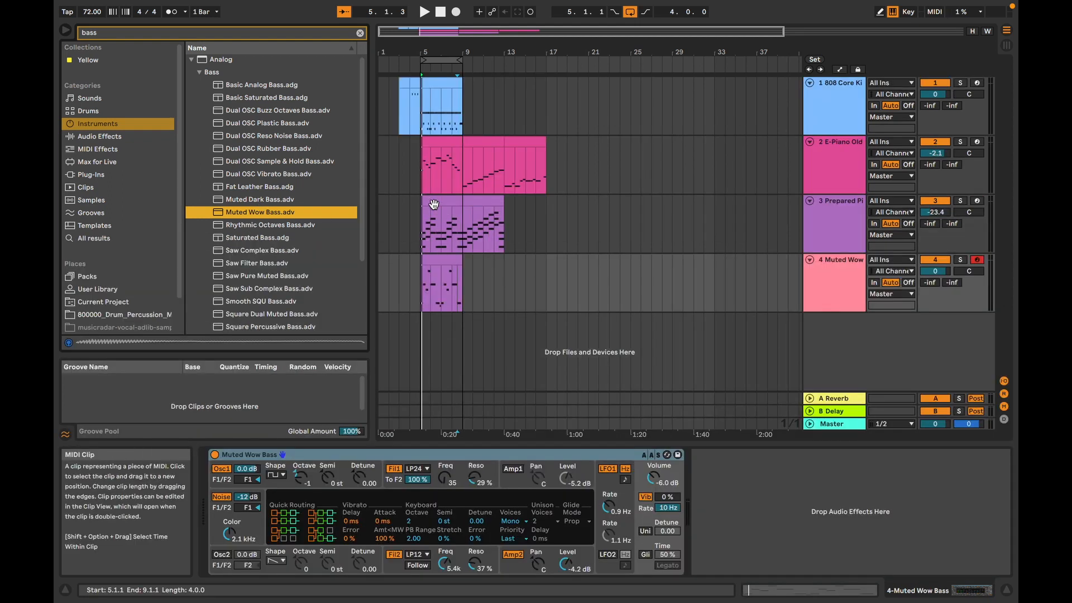
key("space")
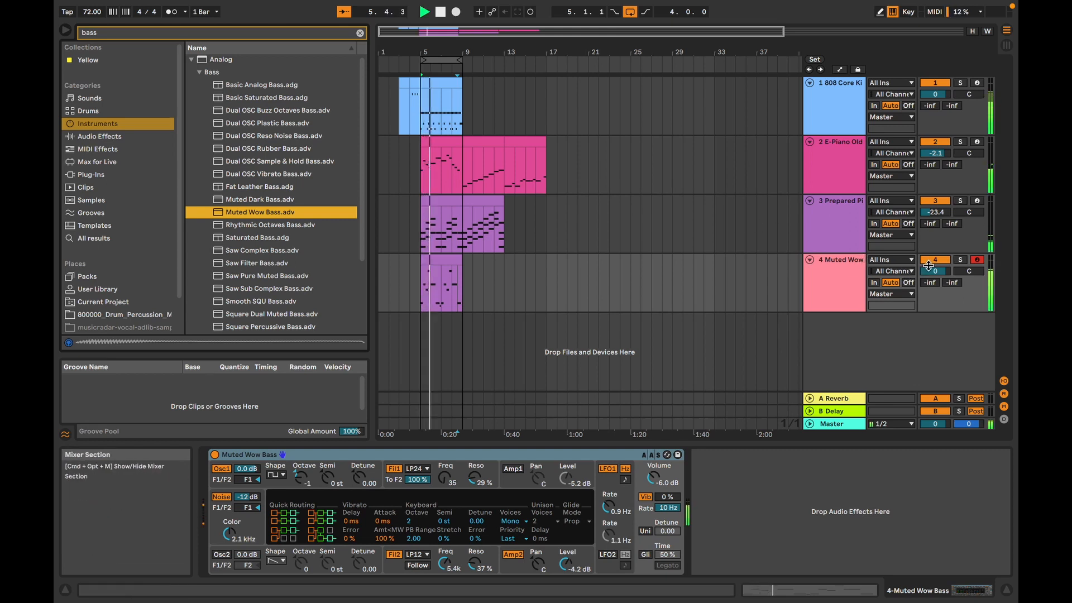
left_click_drag(929, 266, 929, 276)
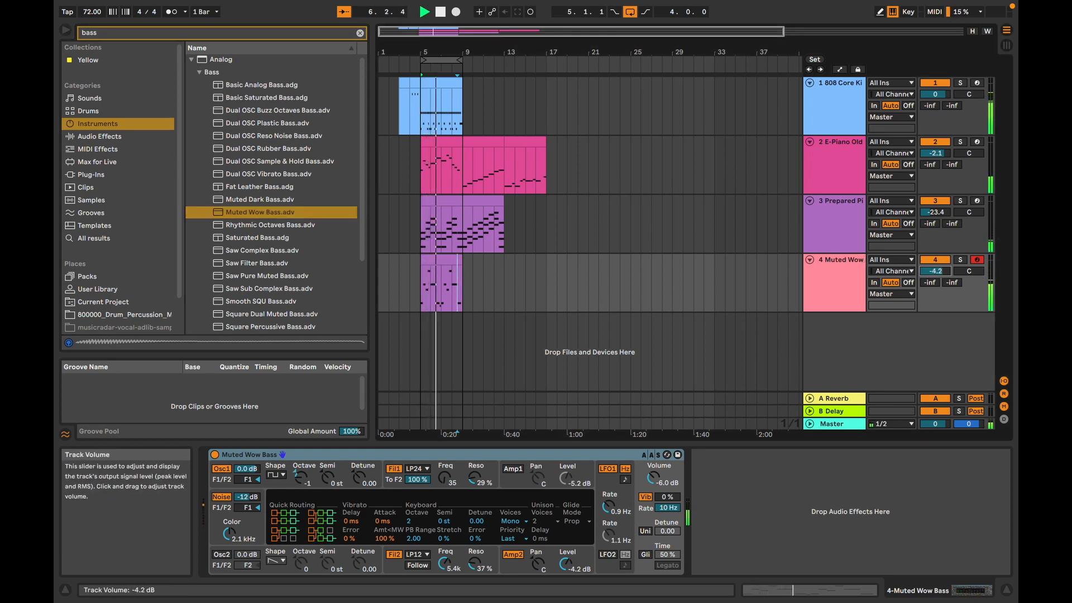
Step: Preview Smooth SQU Bass, load Saw Sub Complex Bass on track 4 instead, and lower the track's volume to -19.7 dB
left_click(268, 303)
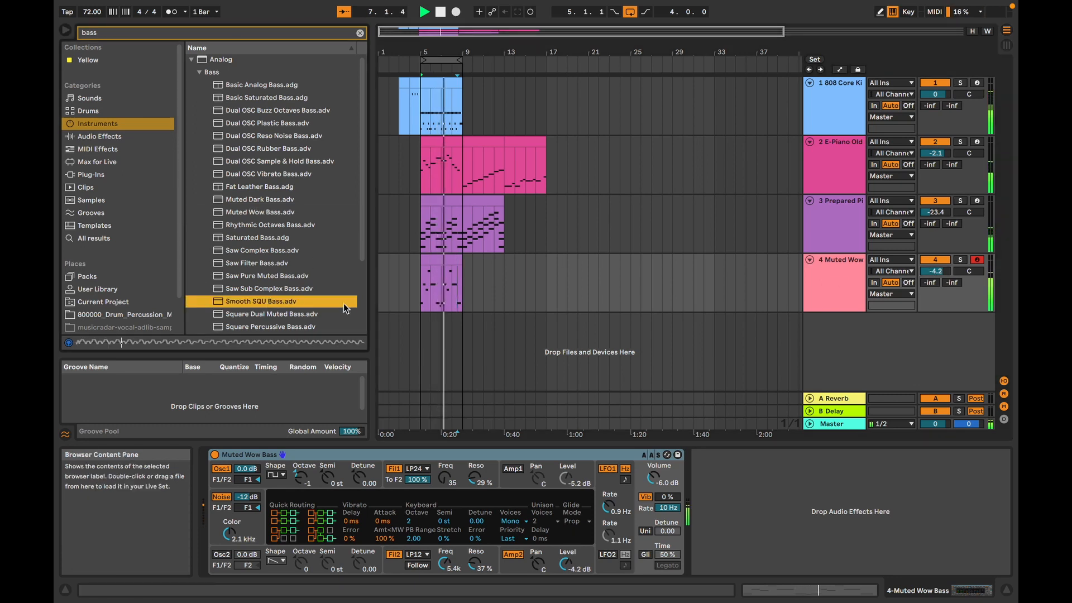
double_click(252, 289)
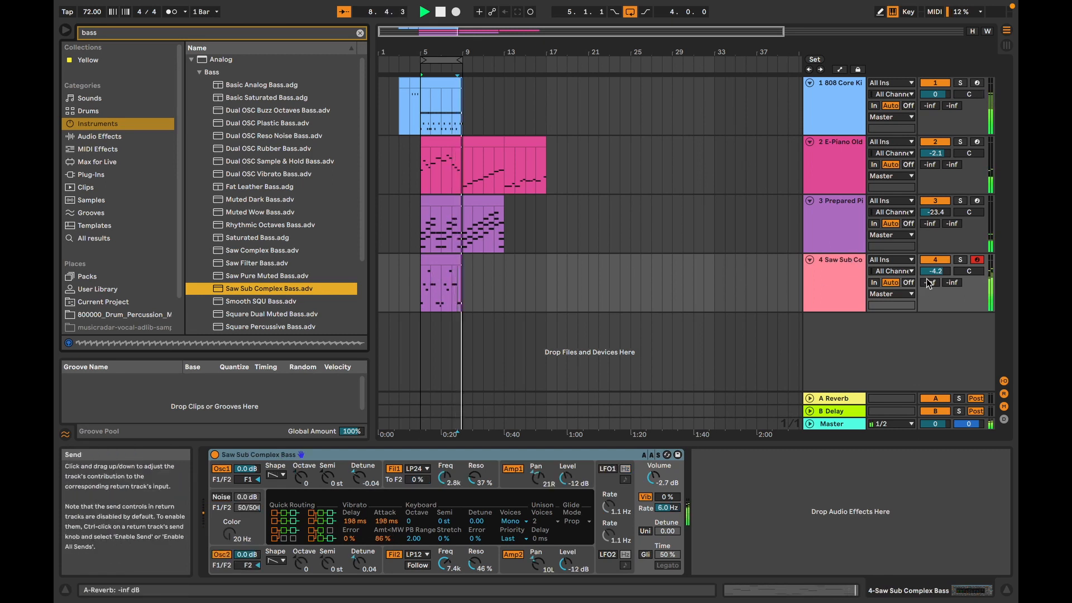
left_click_drag(933, 271, 933, 296)
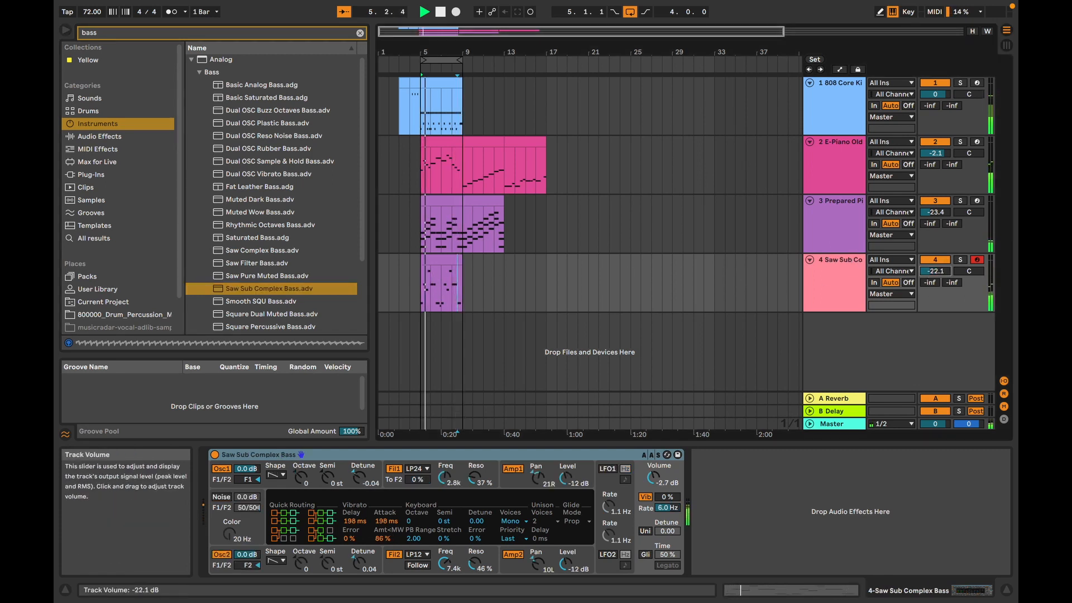
left_click_drag(933, 271, 933, 267)
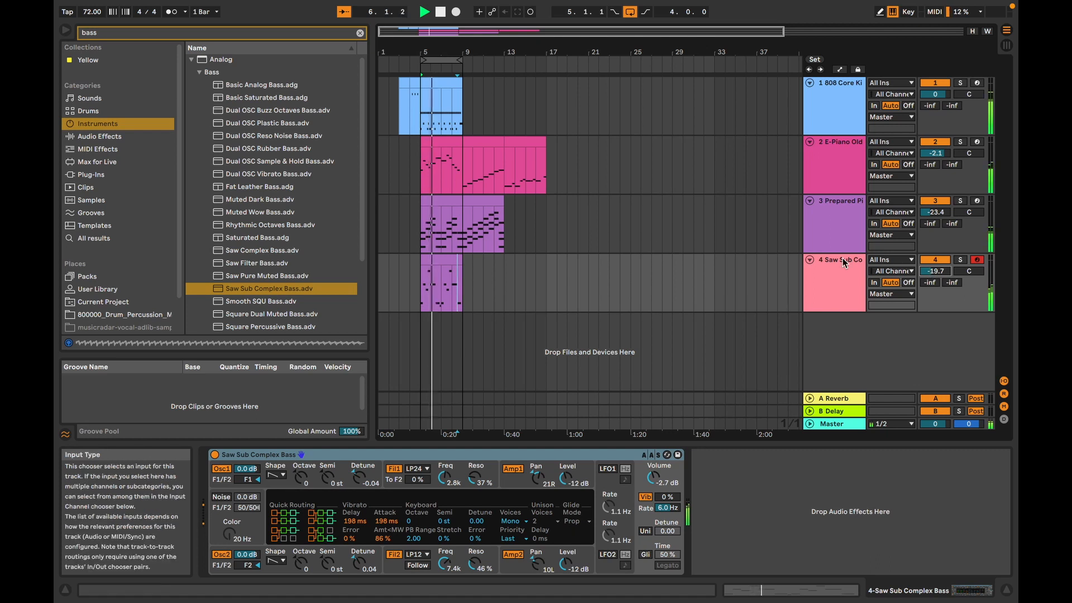
Step: Preview Saw Complex Bass and load it as the instrument on track 4
left_click(282, 251)
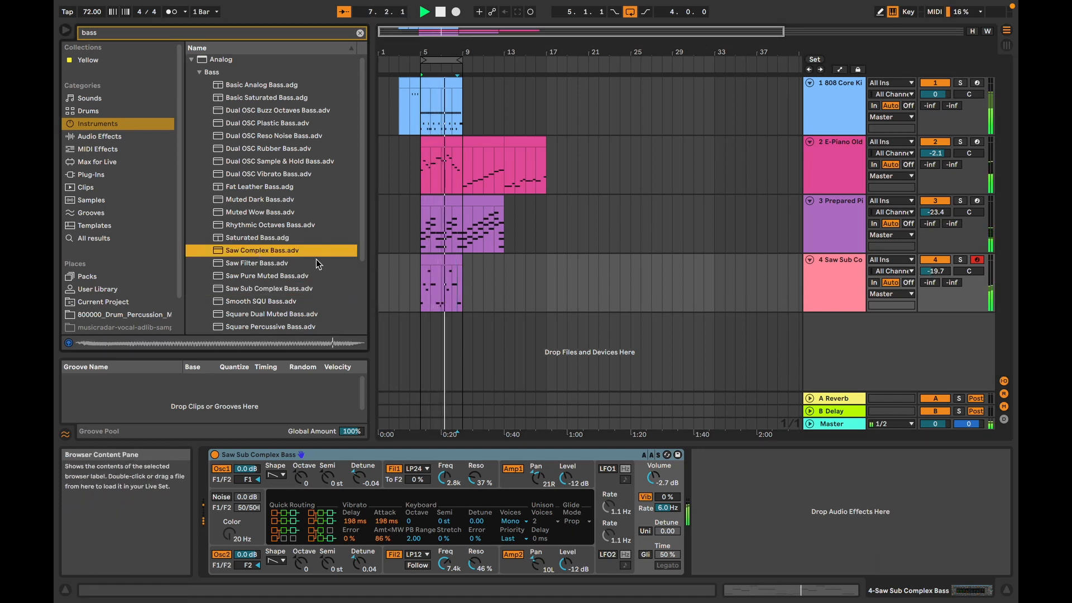
double_click(305, 250)
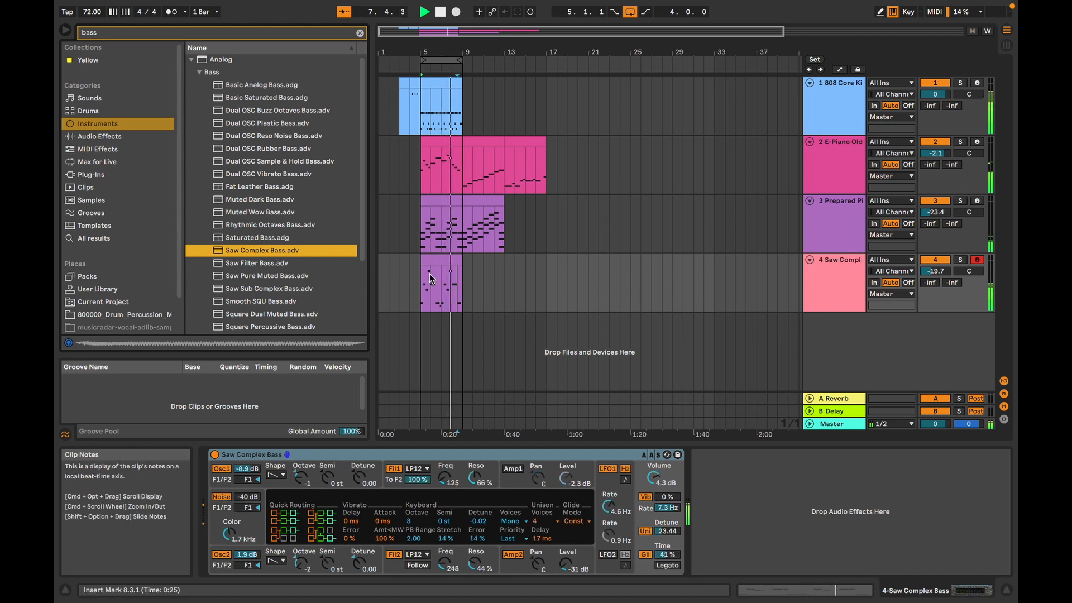
Step: Look through the remaining Analog bass presets and the Instrument Rack's Bass and Synth Rhythmic folders, and stop playback
scroll(360, 253, "down", 1)
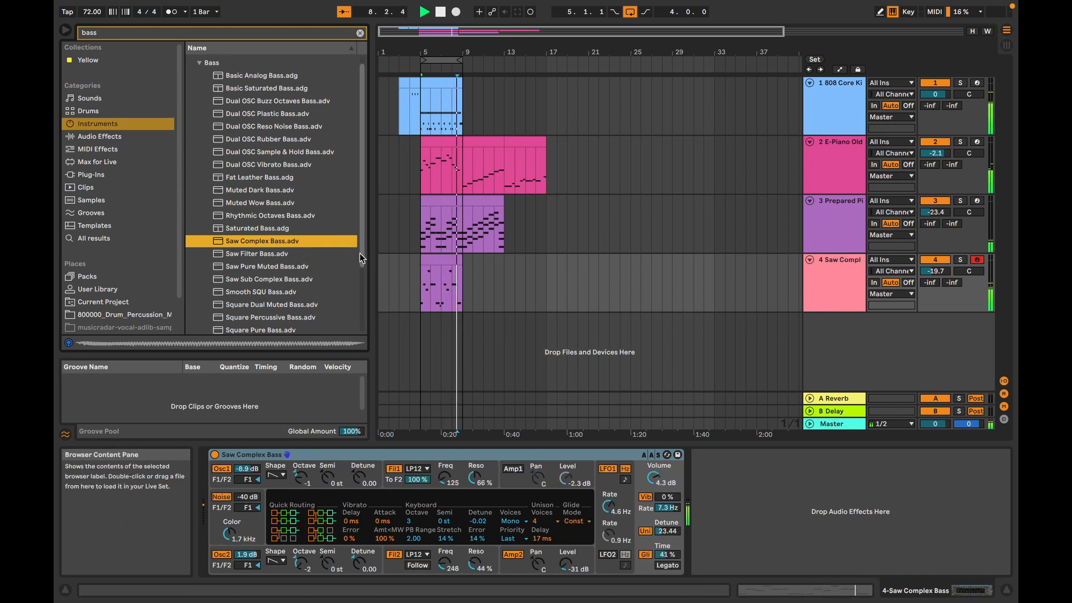
left_click_drag(360, 253, 361, 328)
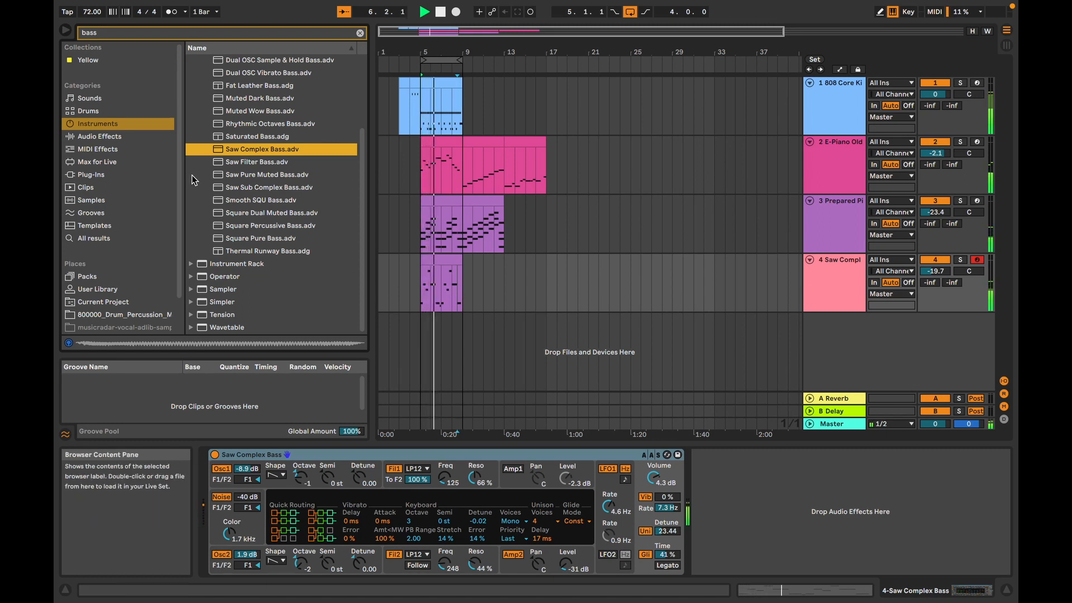
left_click(195, 267)
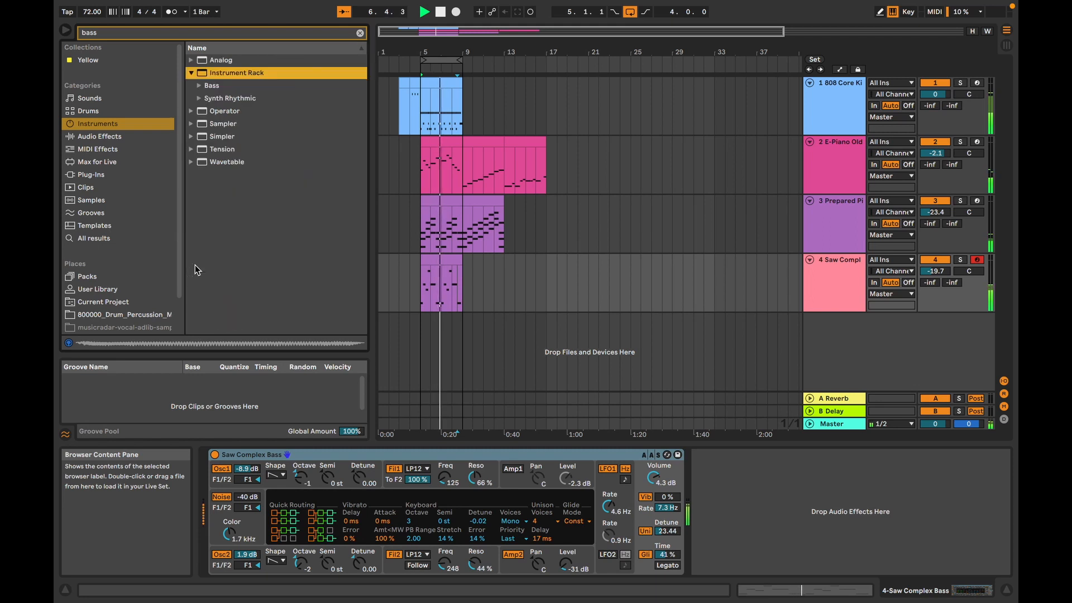
left_click(199, 98)
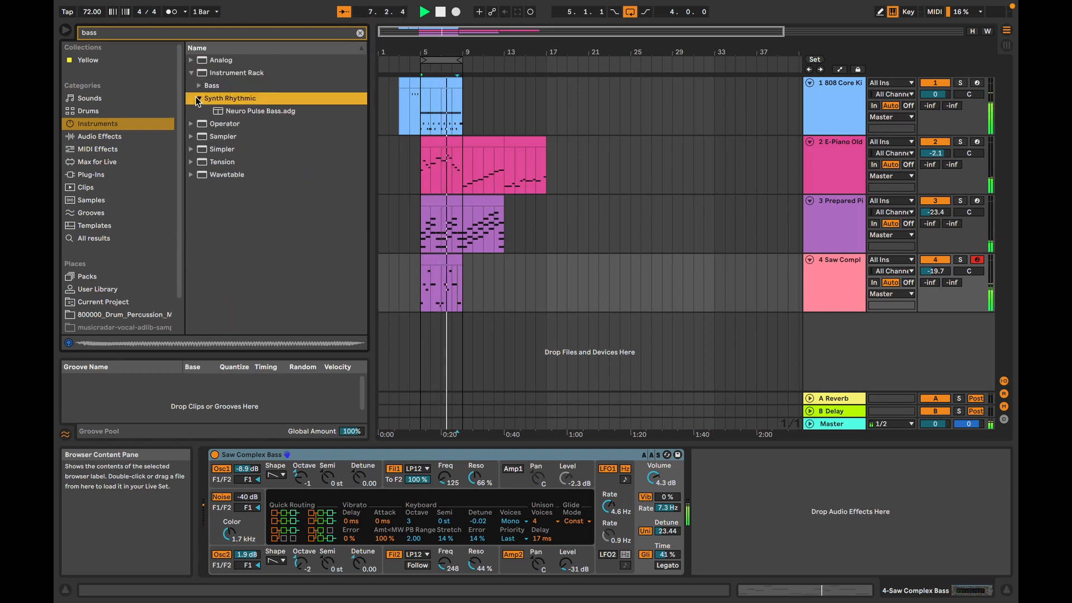
left_click(199, 86)
left_click(199, 86)
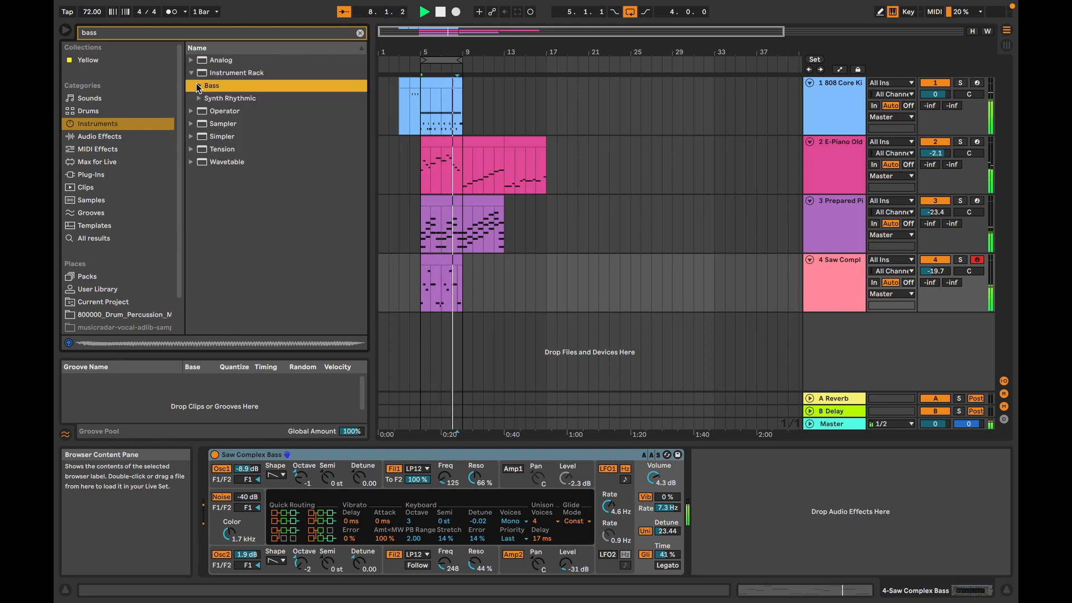
left_click(199, 74)
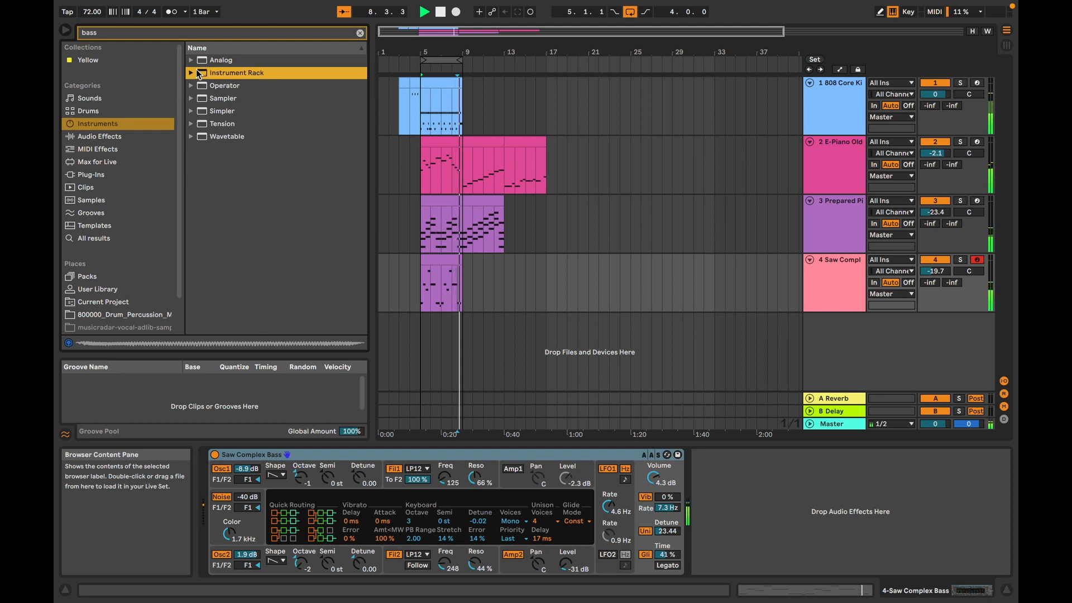
key("space")
key("b")
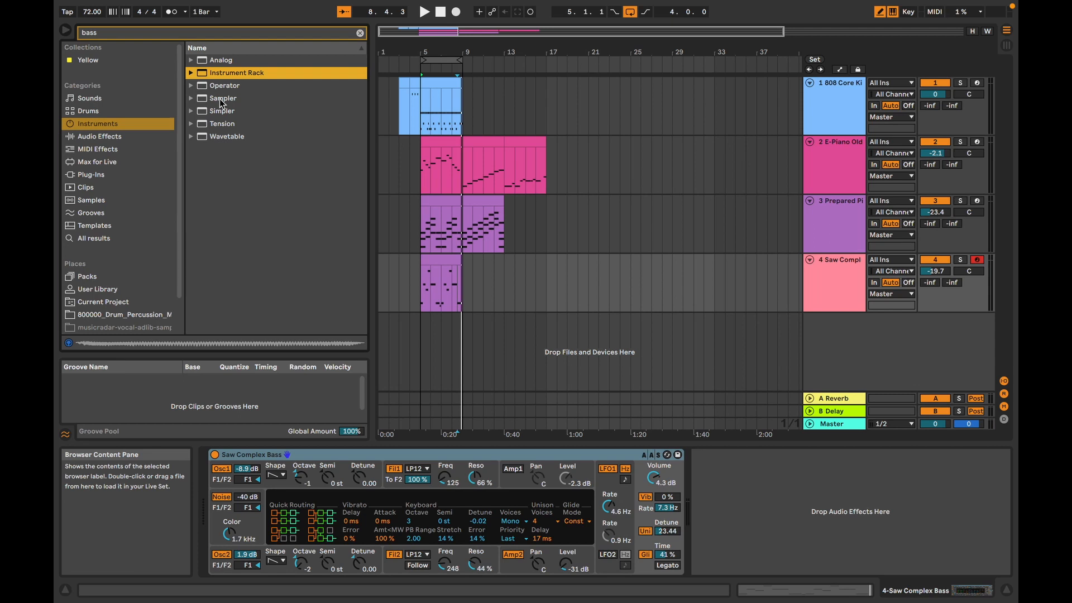
mouse_move(608, 4)
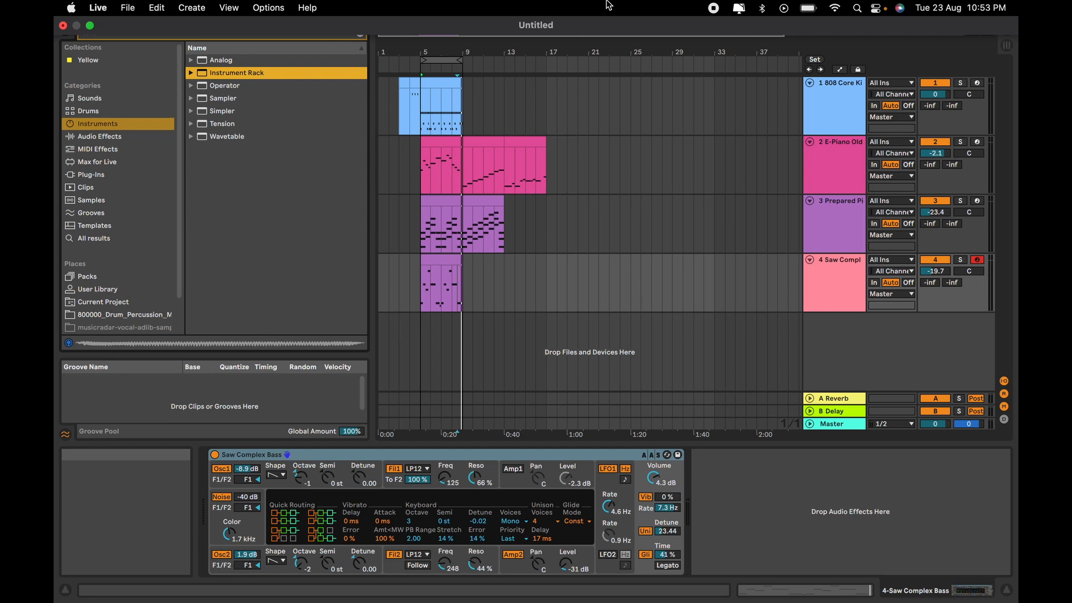
Step: Delete the leftover E-Piano and Prepared Piano material from bar 9 onward, so all parts end at bar 9
left_click(451, 260)
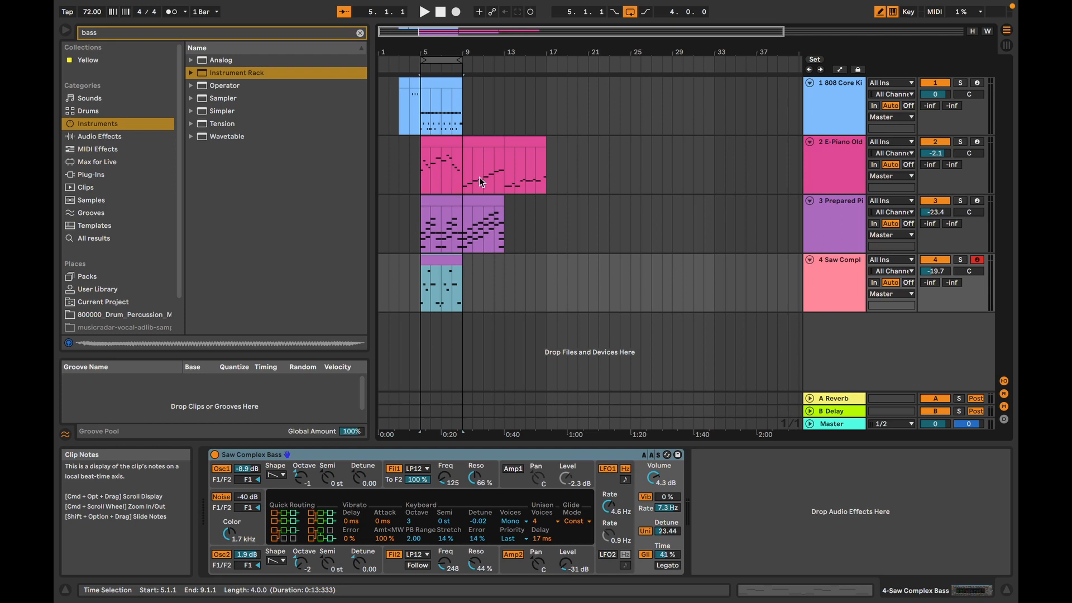
left_click_drag(500, 118, 557, 240)
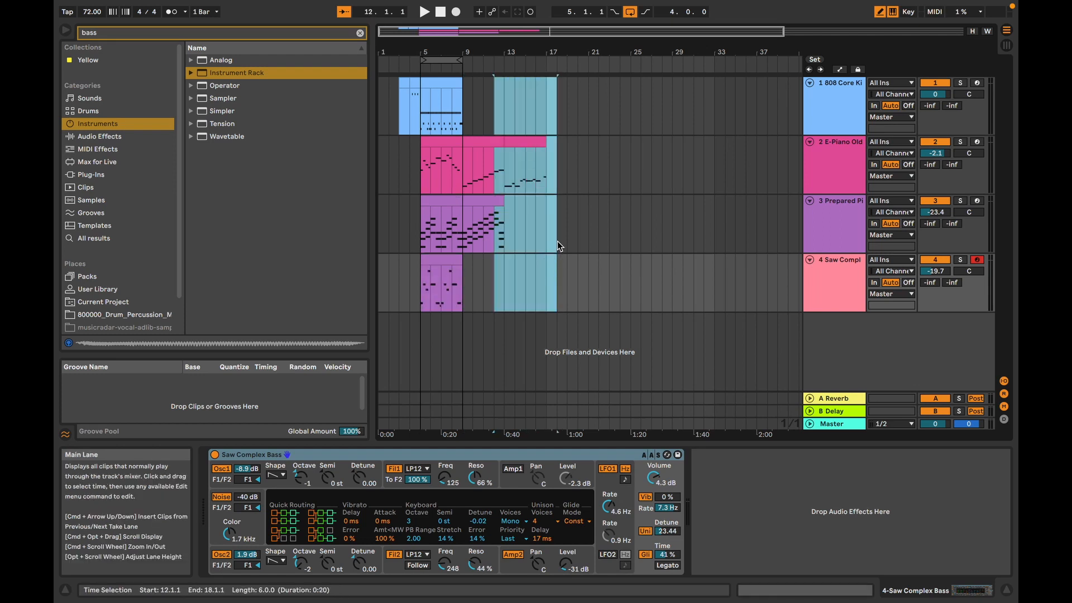
left_click_drag(480, 121, 501, 334)
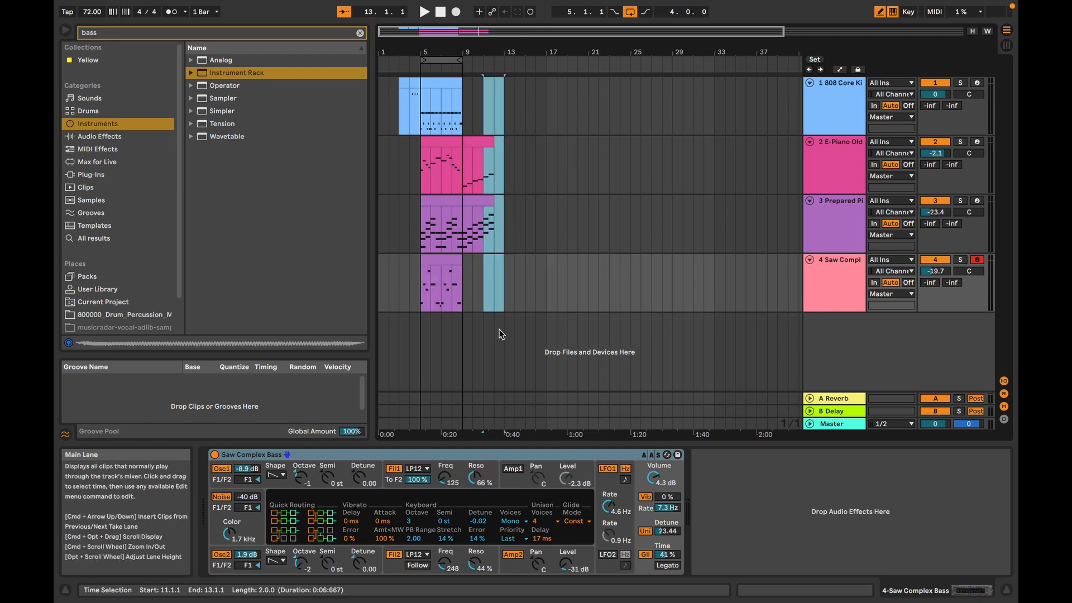
left_click_drag(461, 159, 507, 273)
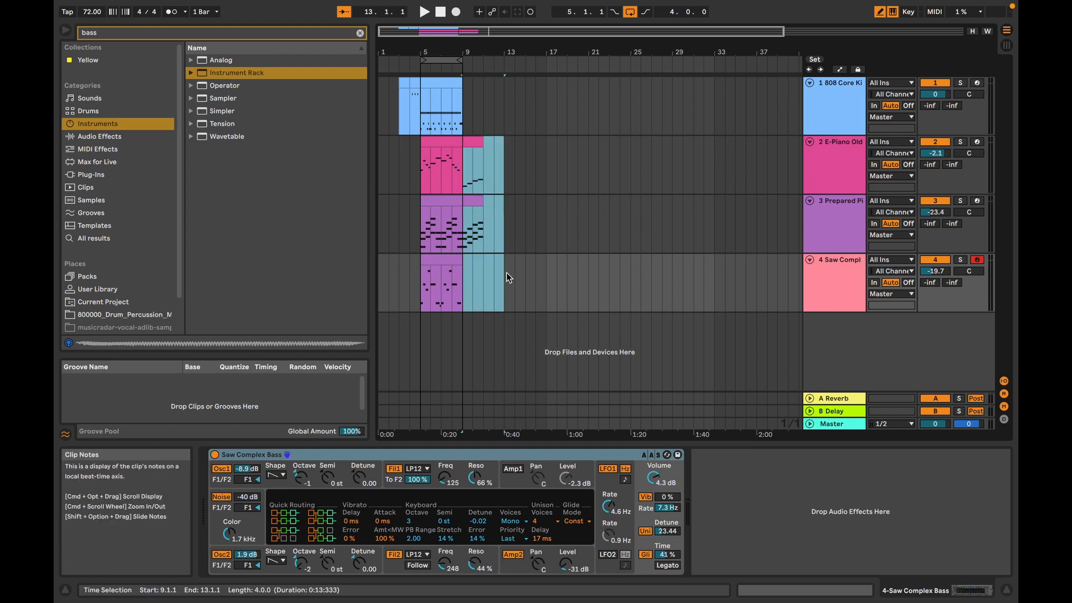
key("Delete")
Step: Try to delete the part of the 808 Core Kit drum clip before bar 5, and undo the deletion
left_click_drag(420, 111, 367, 107)
key("plus")
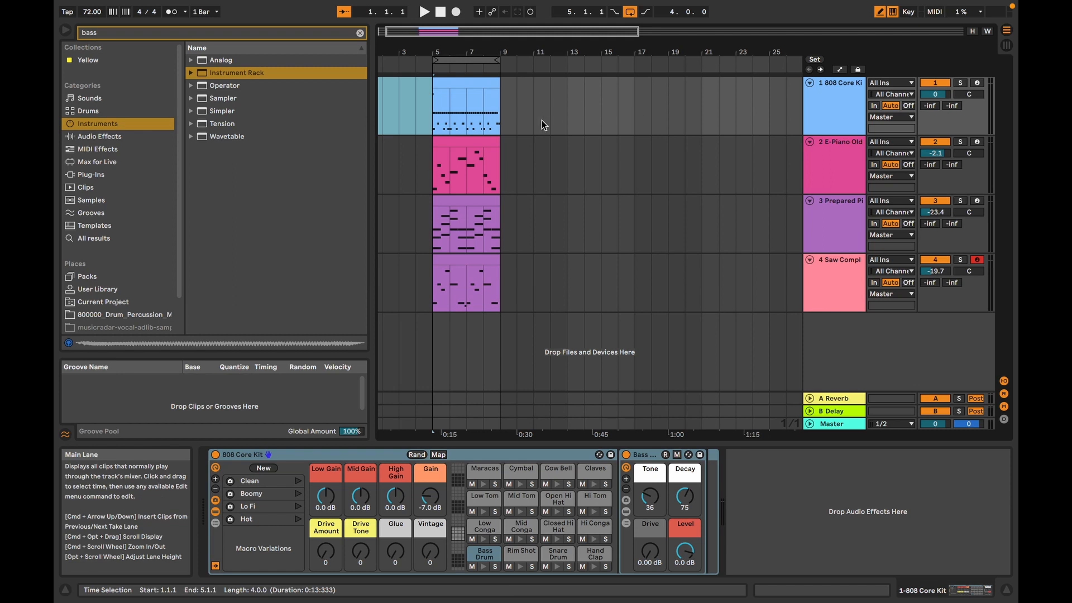
key("super+z")
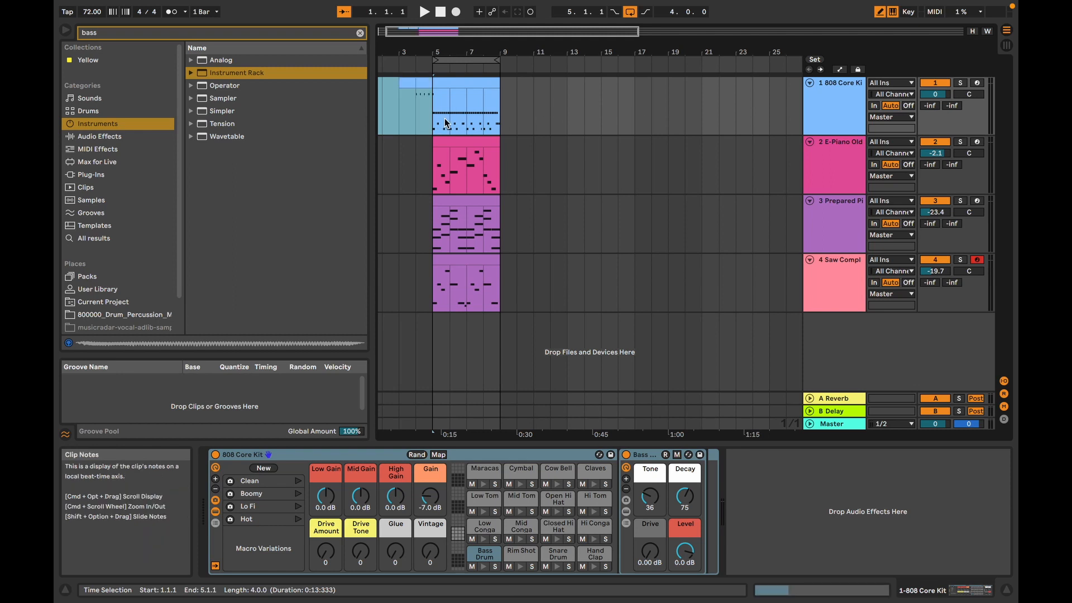
Step: Play the full arrangement from bar 4 through the loop, and stop playback
left_click(414, 112)
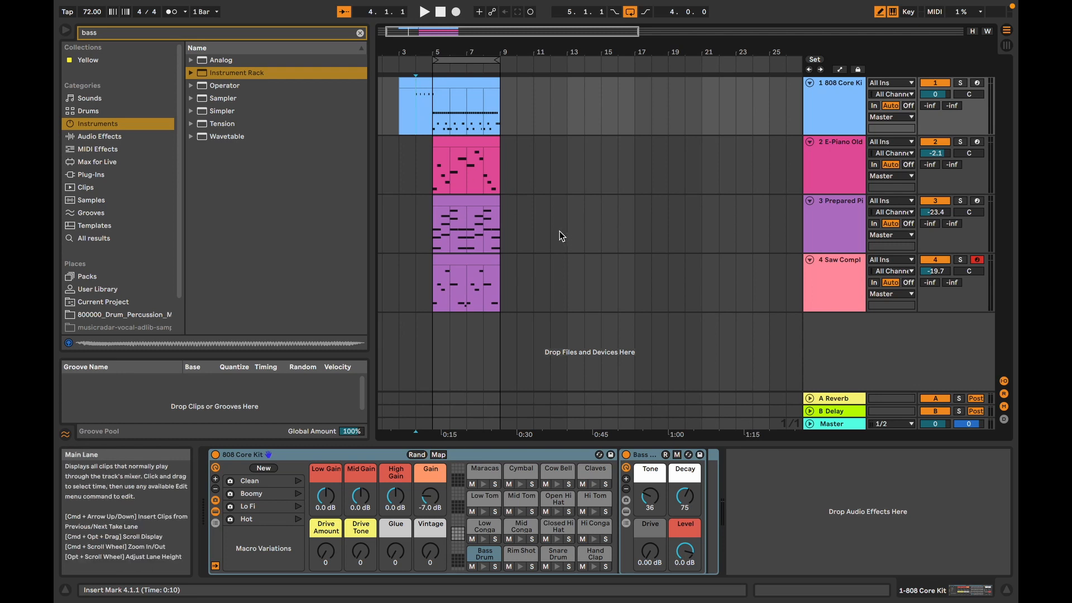
key("space")
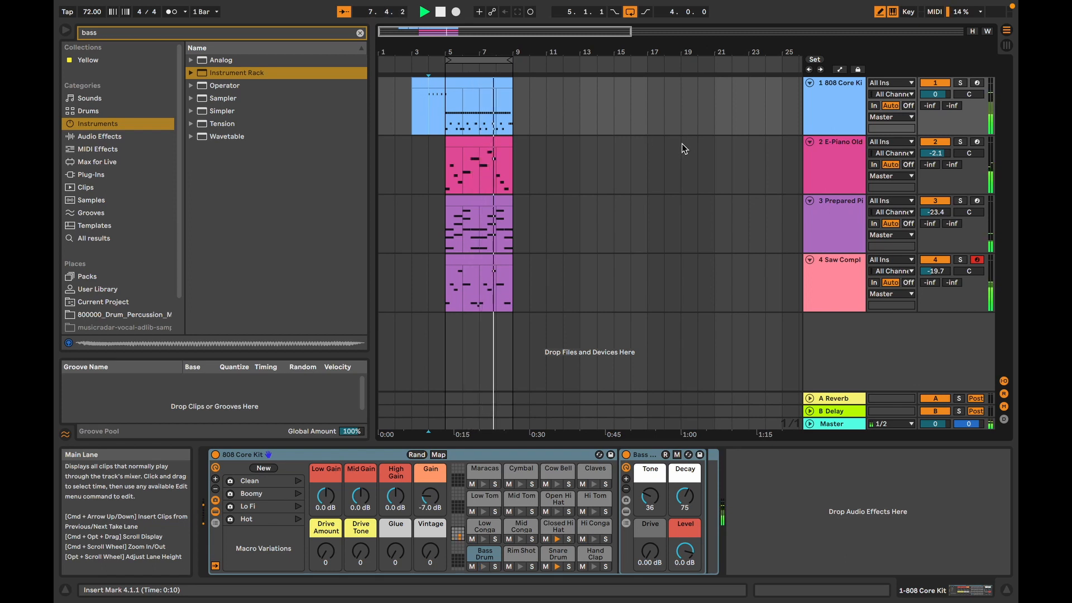
left_click(440, 12)
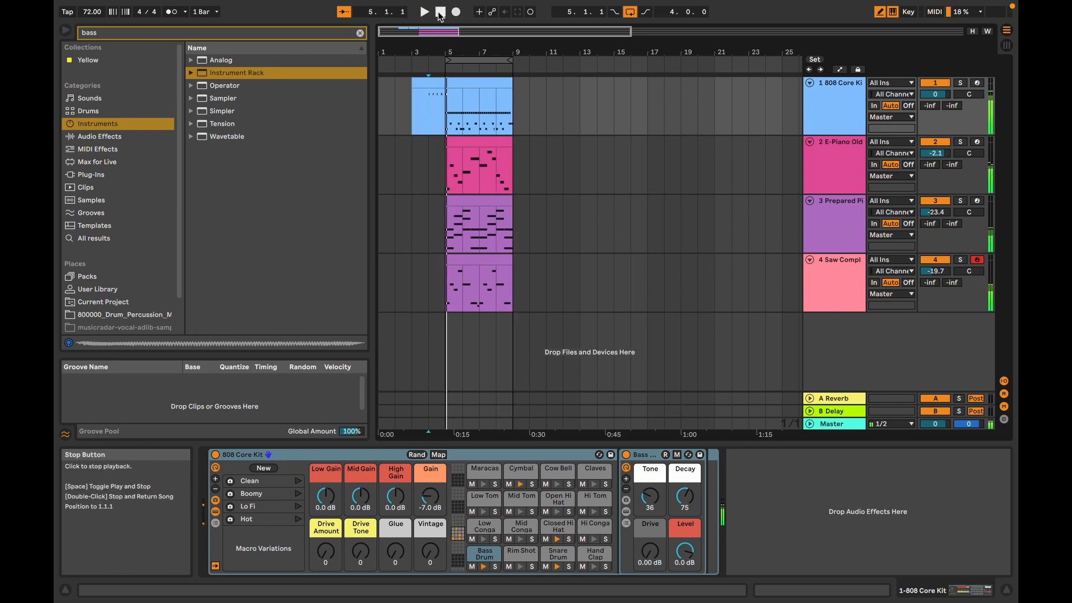
mouse_move(500, 5)
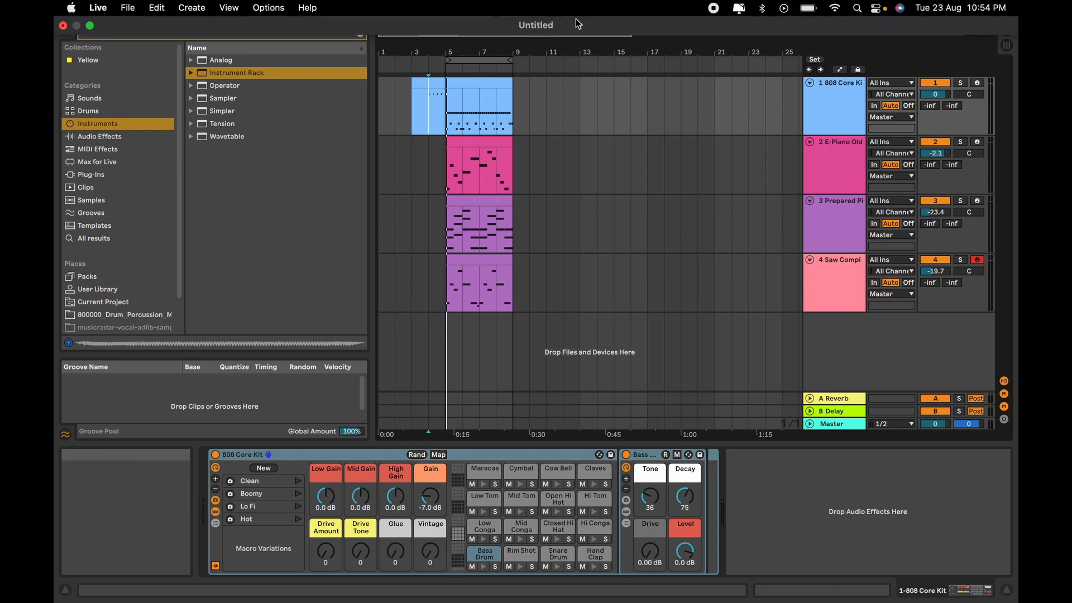
mouse_move(598, 593)
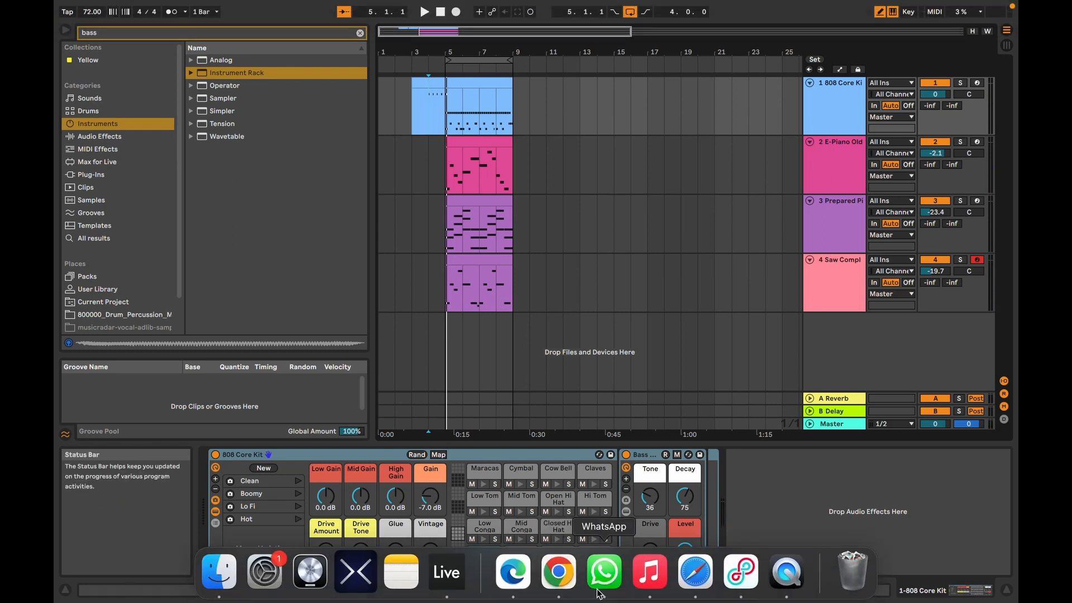